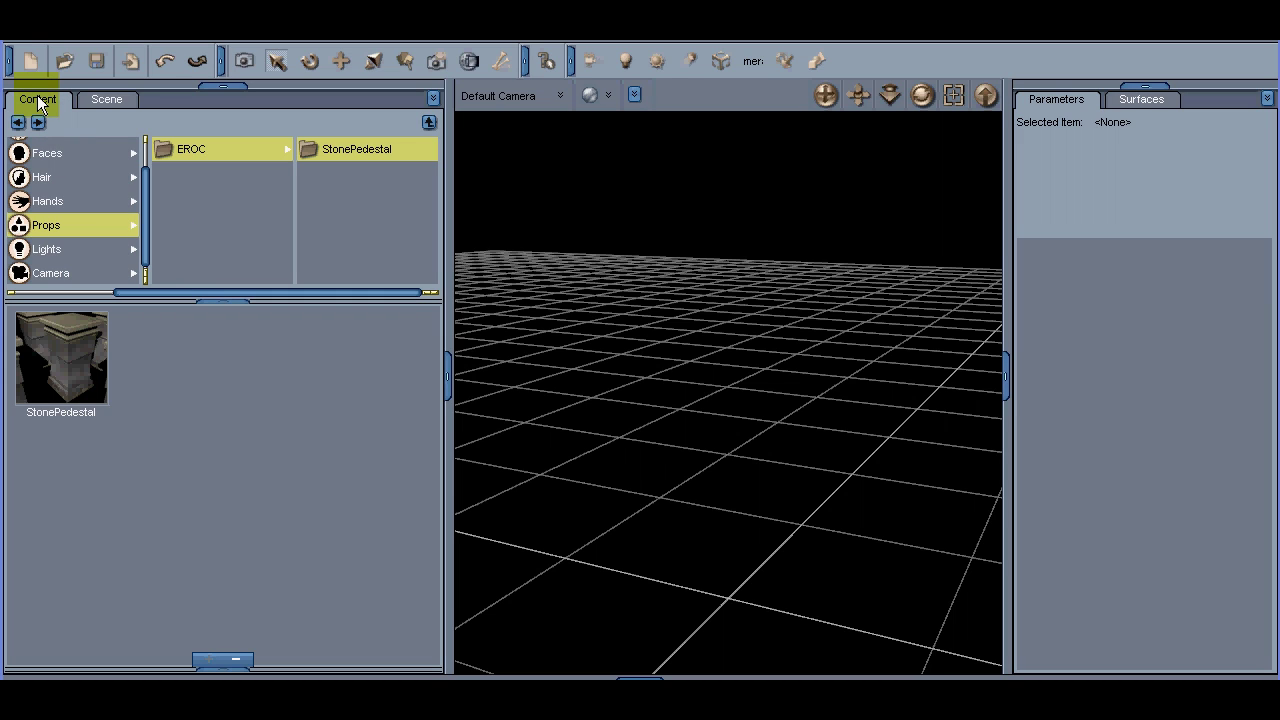
Browse the column and pedestal figures in the EROC COL1 folder
mouse_move(146, 194)
mouse_down()
mouse_move(138, 229)
mouse_move(154, 202)
mouse_up()
click(58, 155)
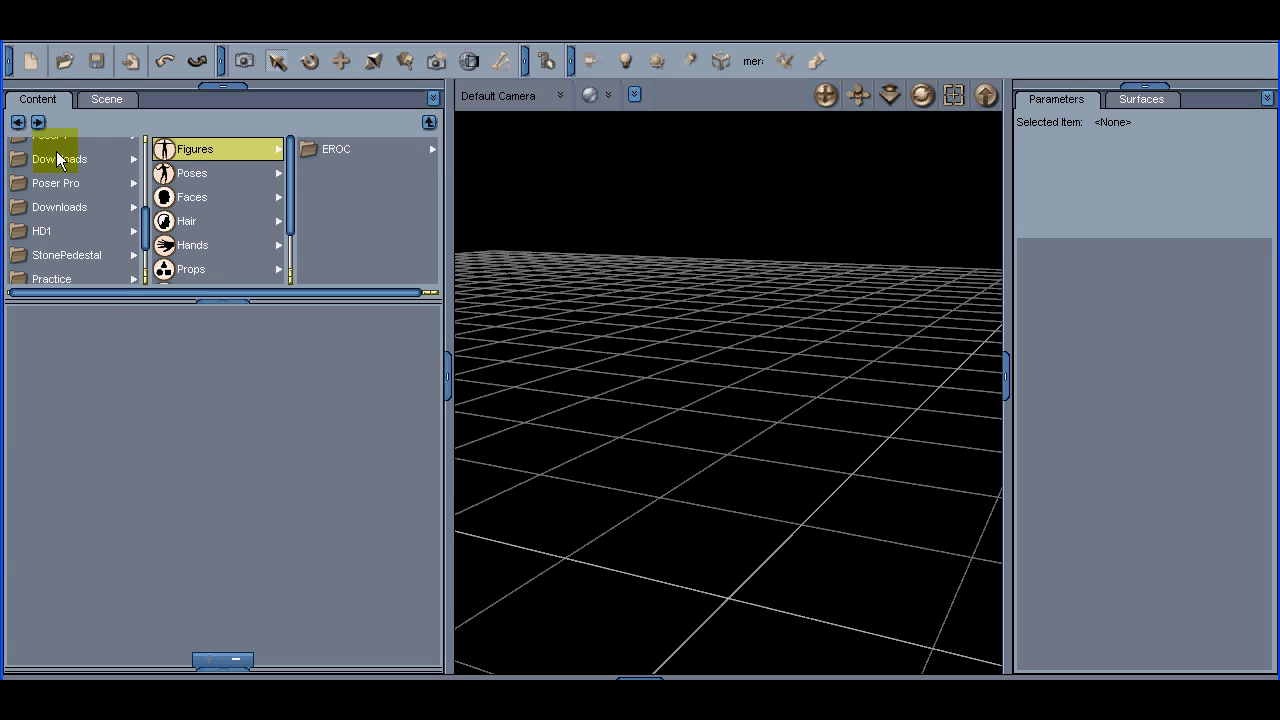
click(342, 149)
click(352, 149)
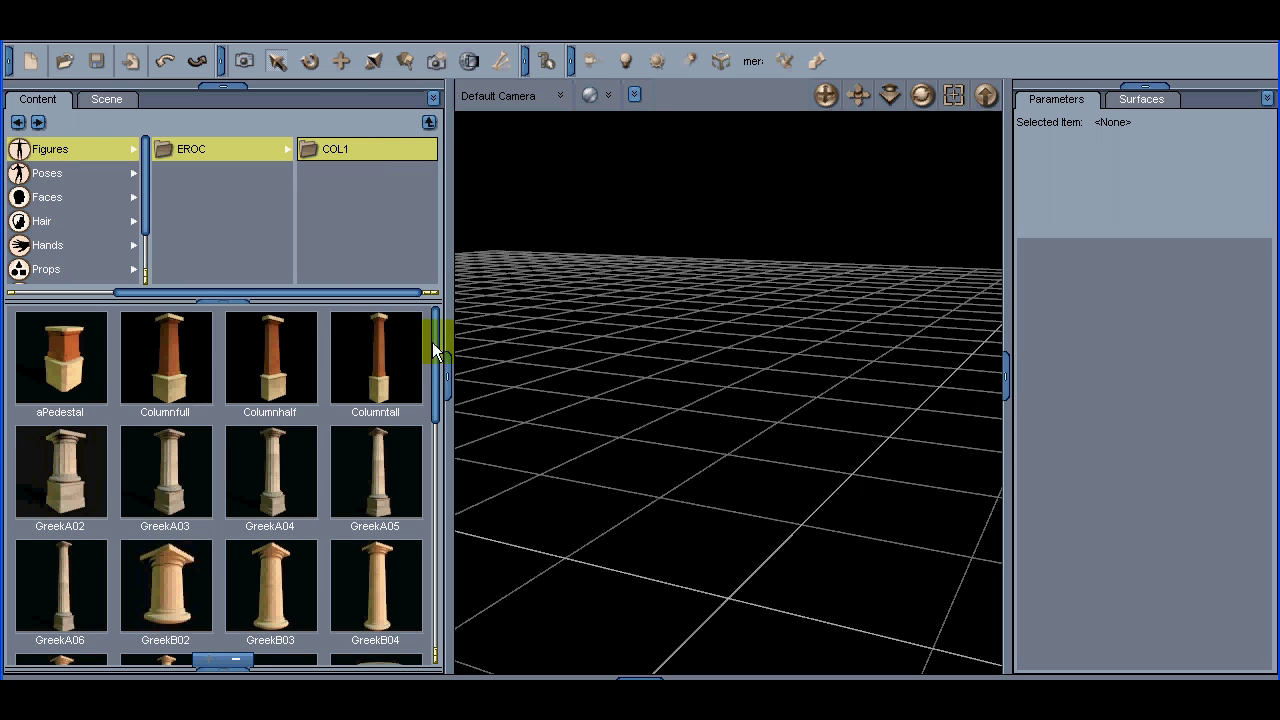
mouse_move(436, 327)
mouse_down()
mouse_move(457, 572)
mouse_move(433, 465)
mouse_move(440, 335)
mouse_up()
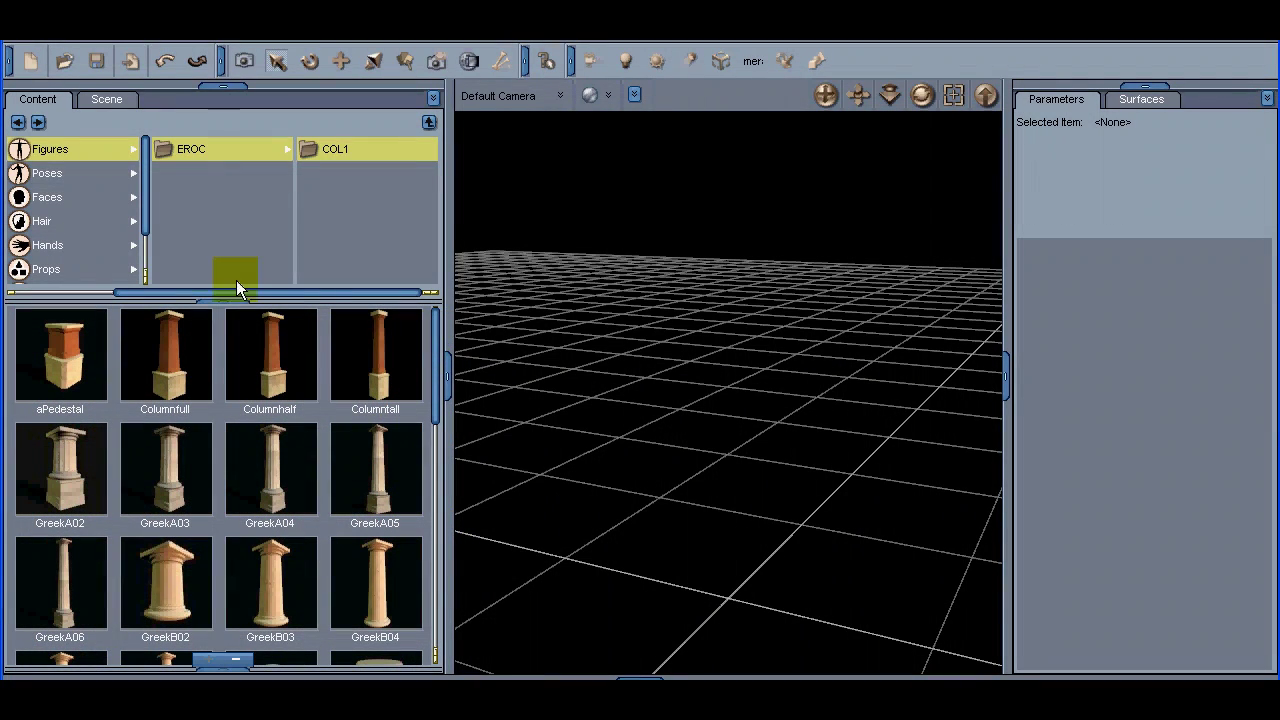
Browse the HDcolumn material presets in the COL1 folder of the EROC poses
click(40, 176)
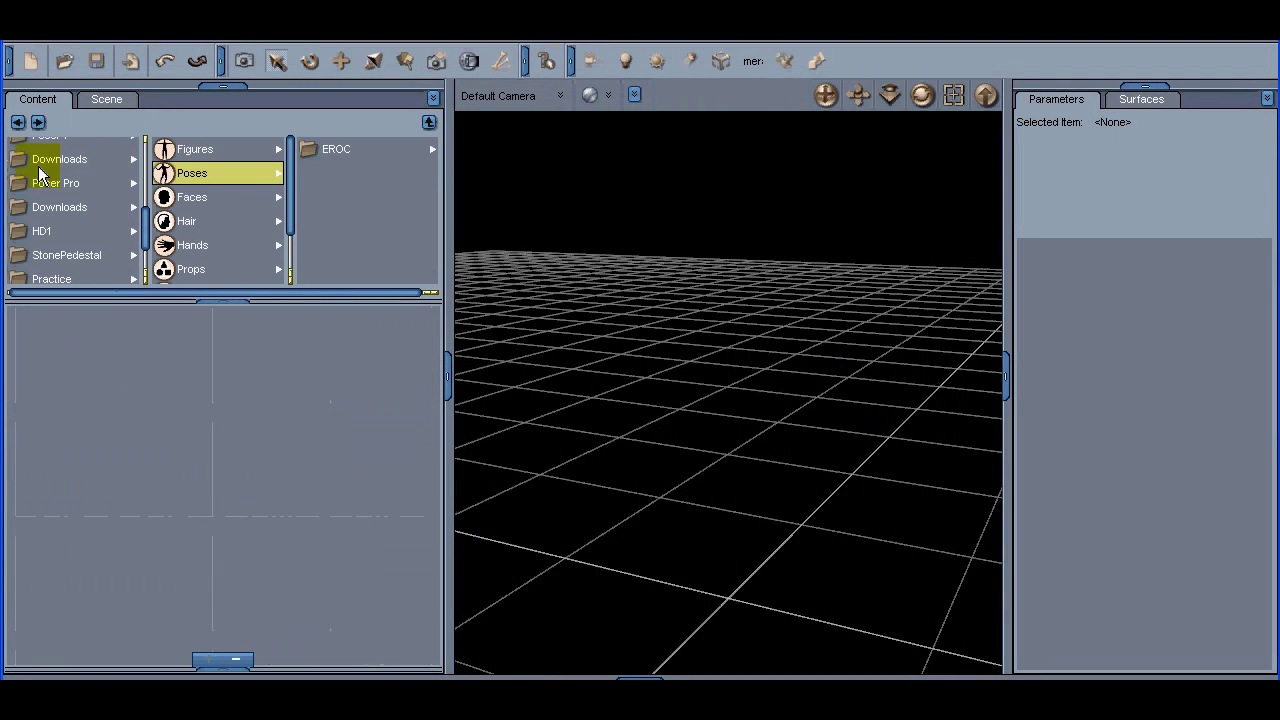
click(326, 151)
click(330, 157)
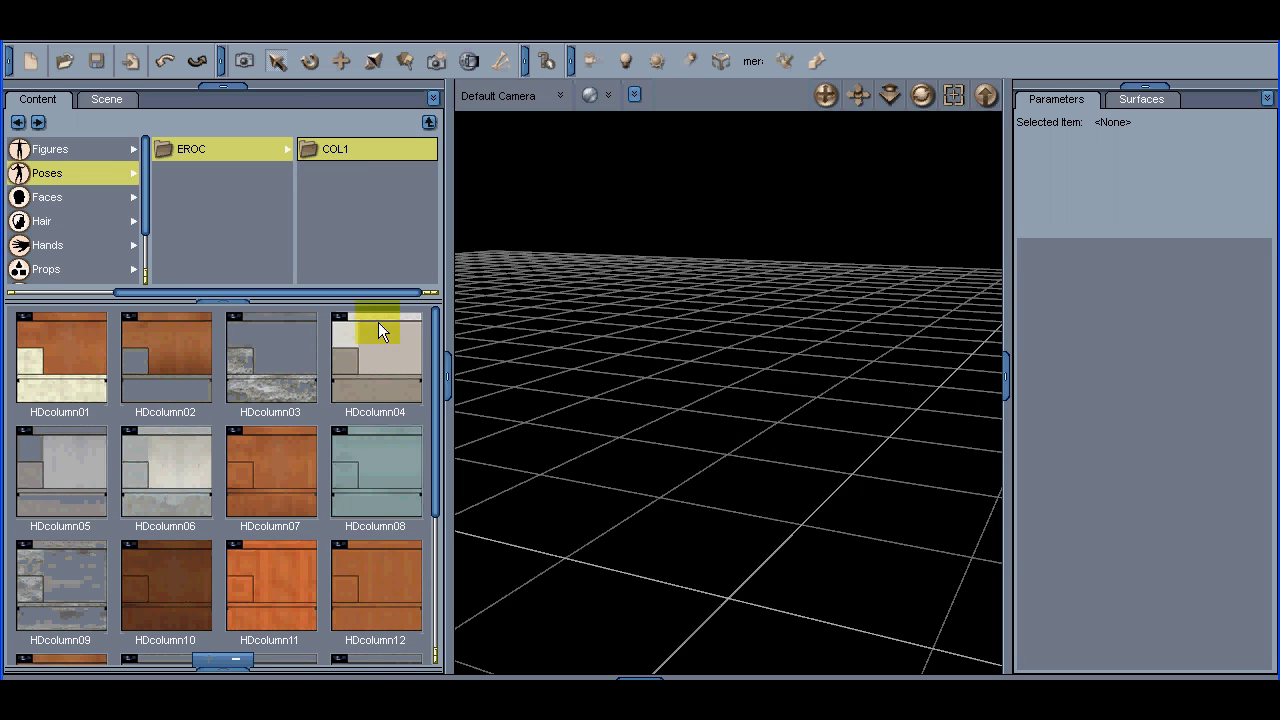
mouse_move(434, 329)
mouse_down()
mouse_move(455, 463)
mouse_move(442, 480)
mouse_move(421, 448)
mouse_move(434, 328)
mouse_up()
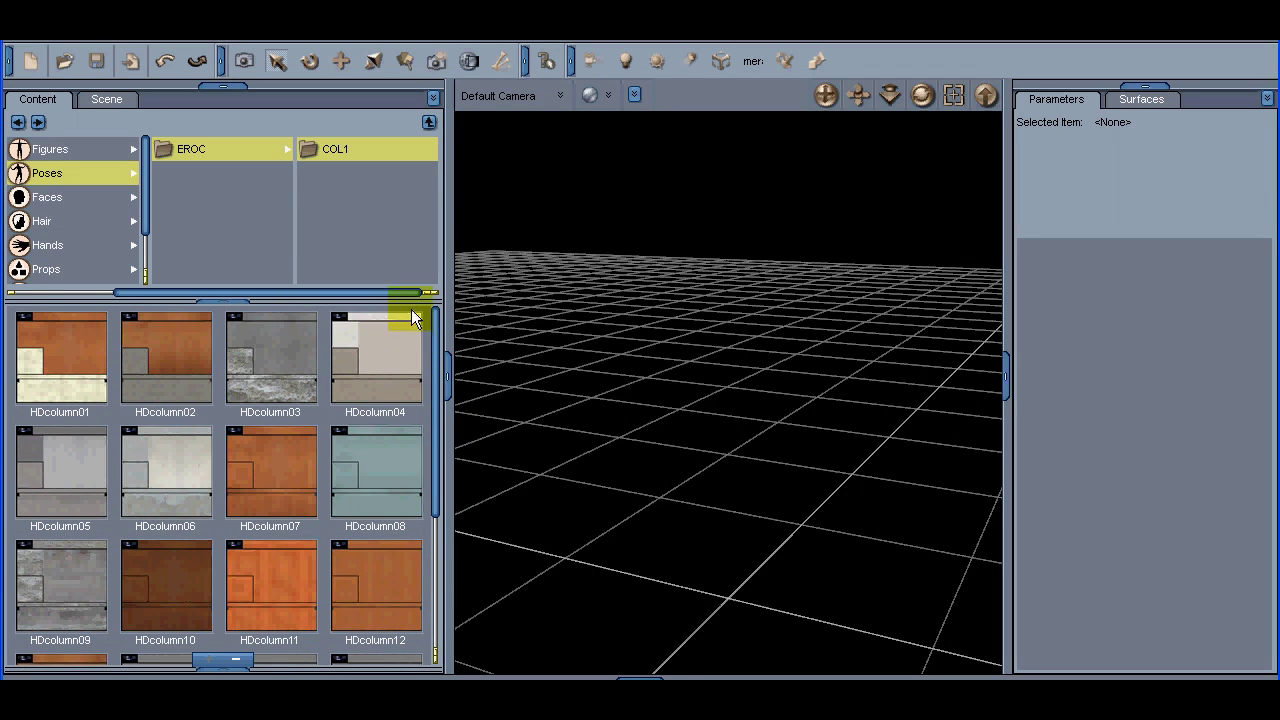
Load the StonePedestal prop from the EROC props to inspect it, and delete it from the scene
click(47, 268)
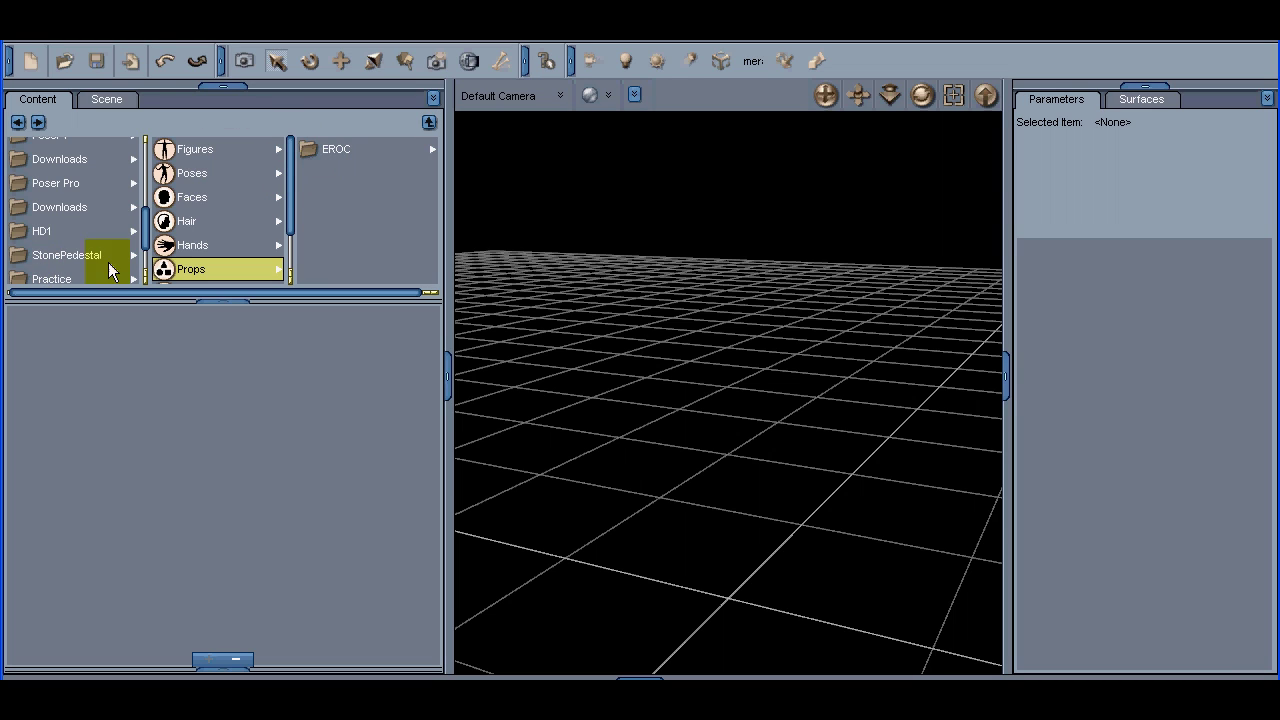
click(325, 150)
click(340, 150)
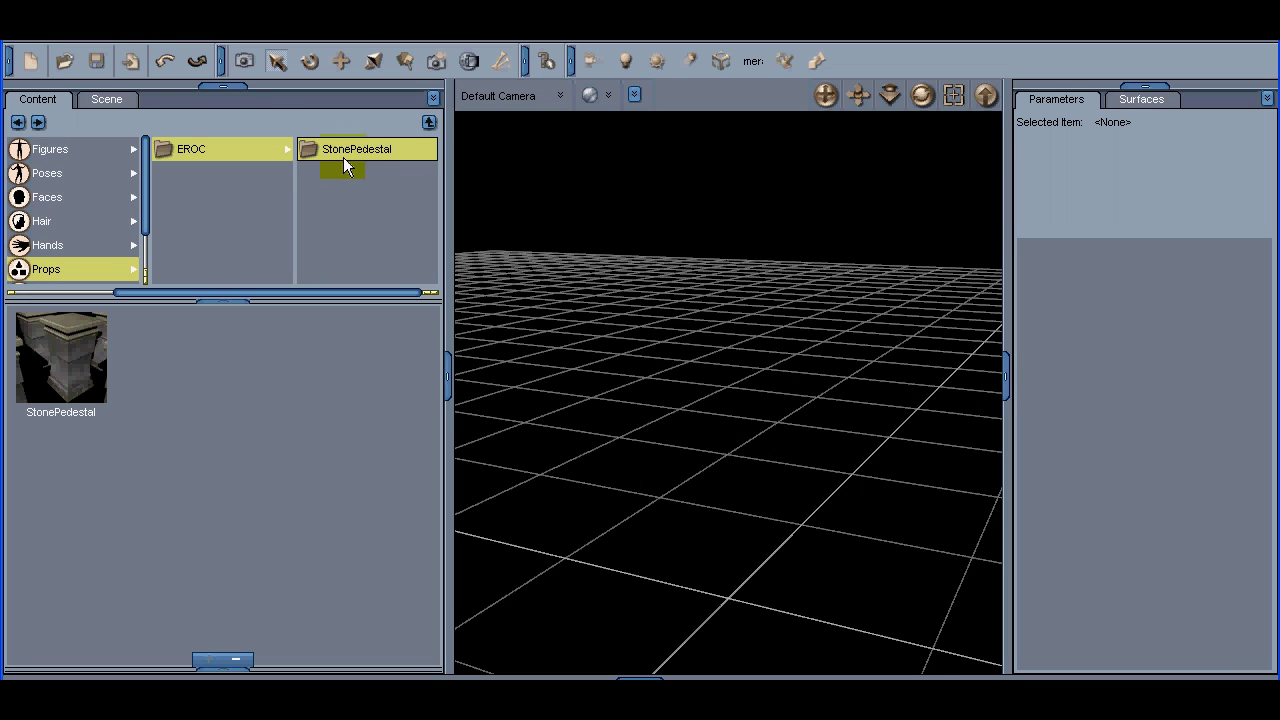
double_click(62, 340)
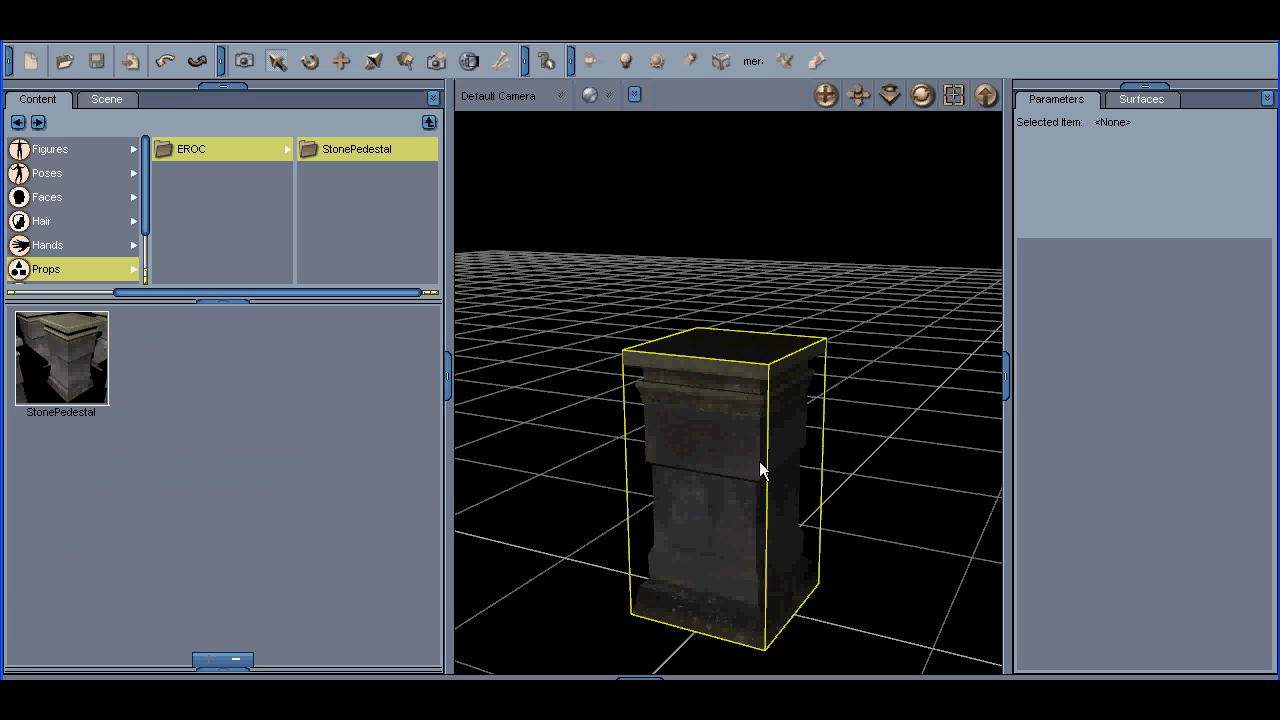
mouse_move(823, 98)
mouse_down()
mouse_move(808, 101)
mouse_move(790, 70)
mouse_move(800, 95)
mouse_move(812, 76)
mouse_move(827, 103)
mouse_up()
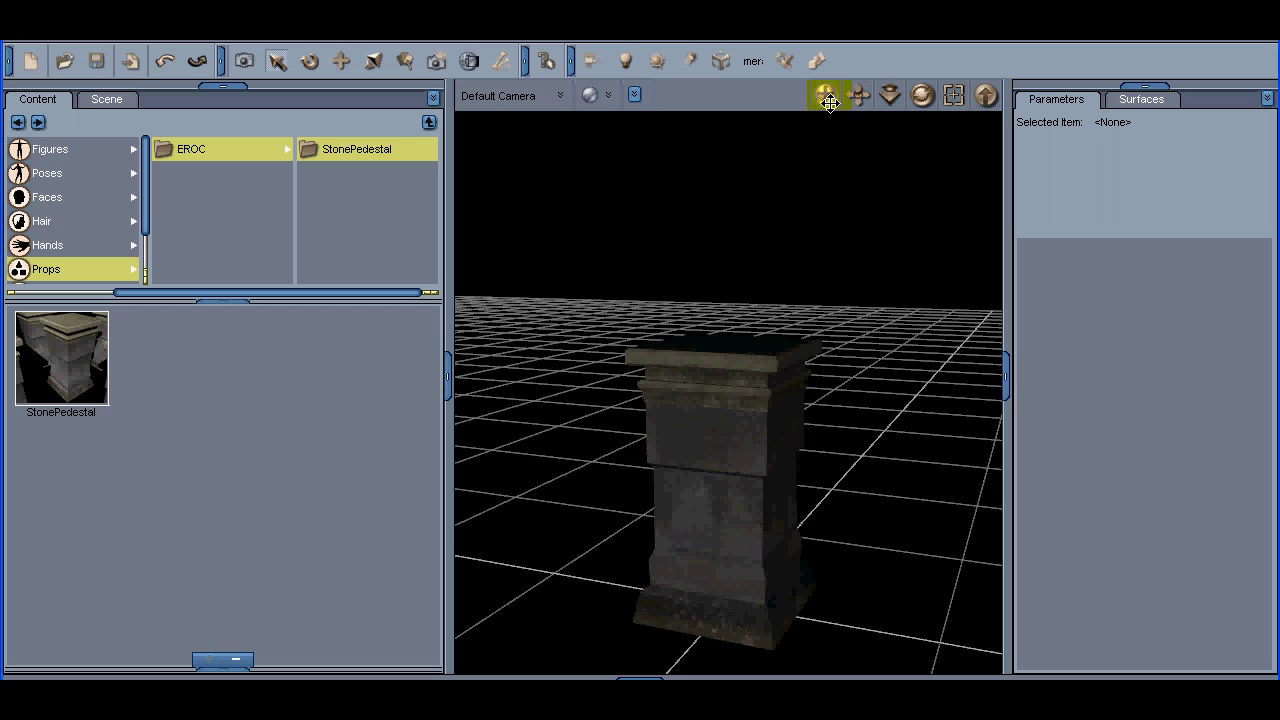
click(699, 479)
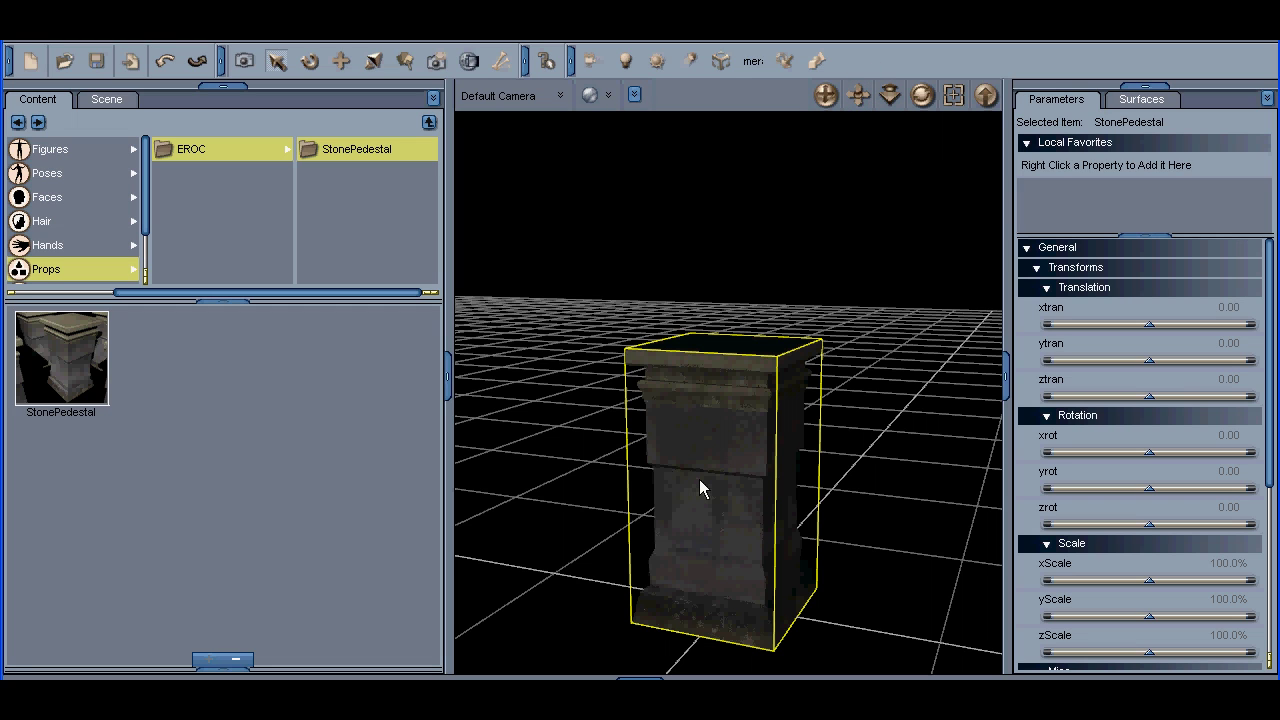
key(Delete)
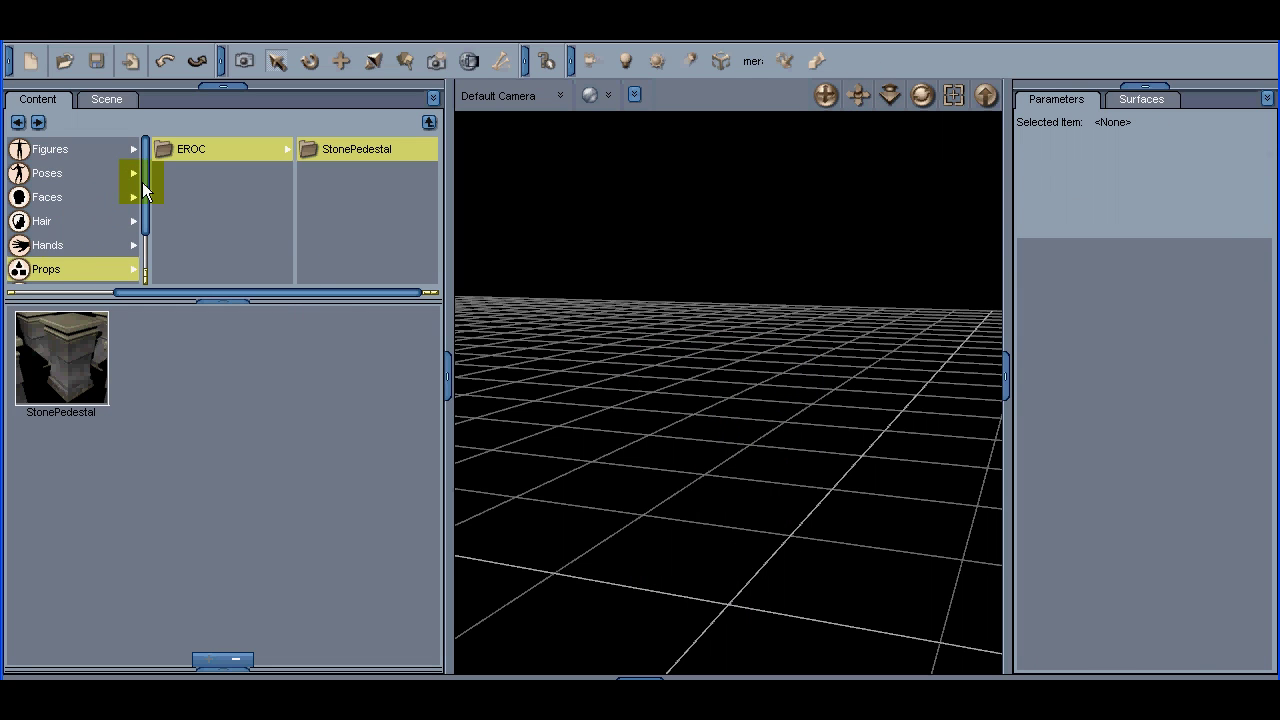
Return to the EROC COL1 figures and review the available columns, including the file details of Columntall
scroll(143, 190, down, 1)
scroll(144, 201, up, 1)
click(71, 155)
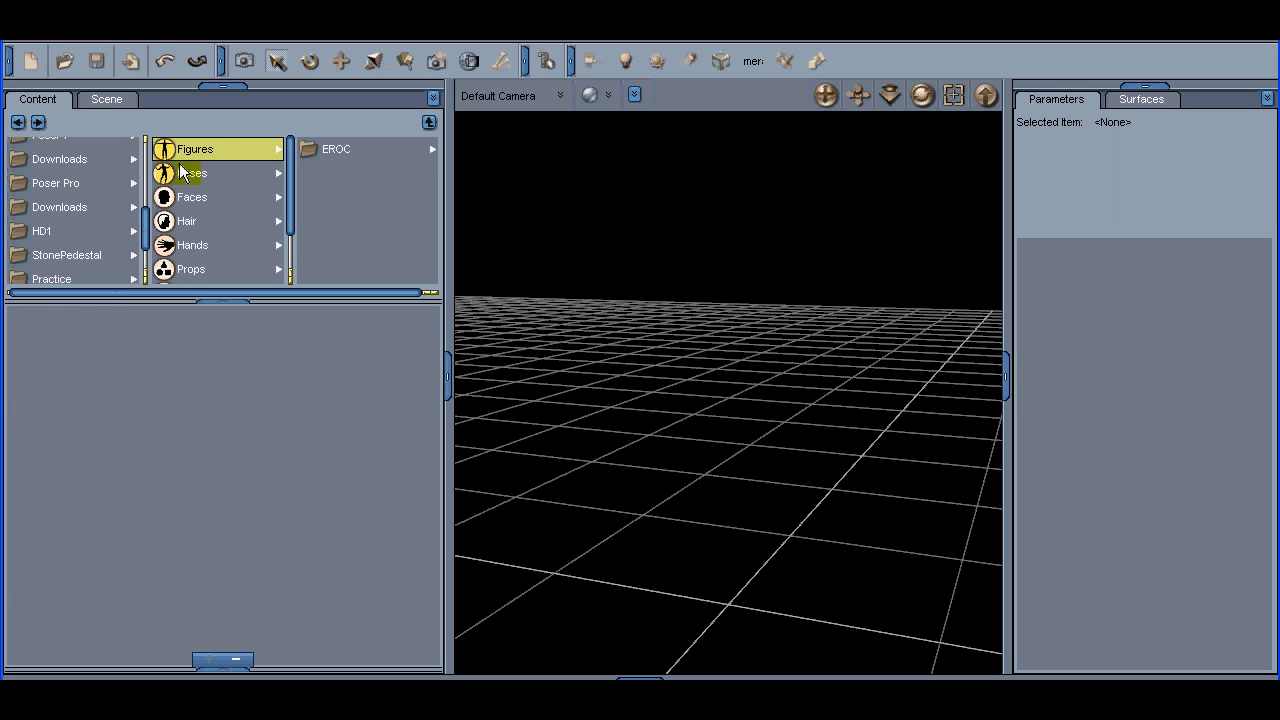
click(325, 150)
click(354, 152)
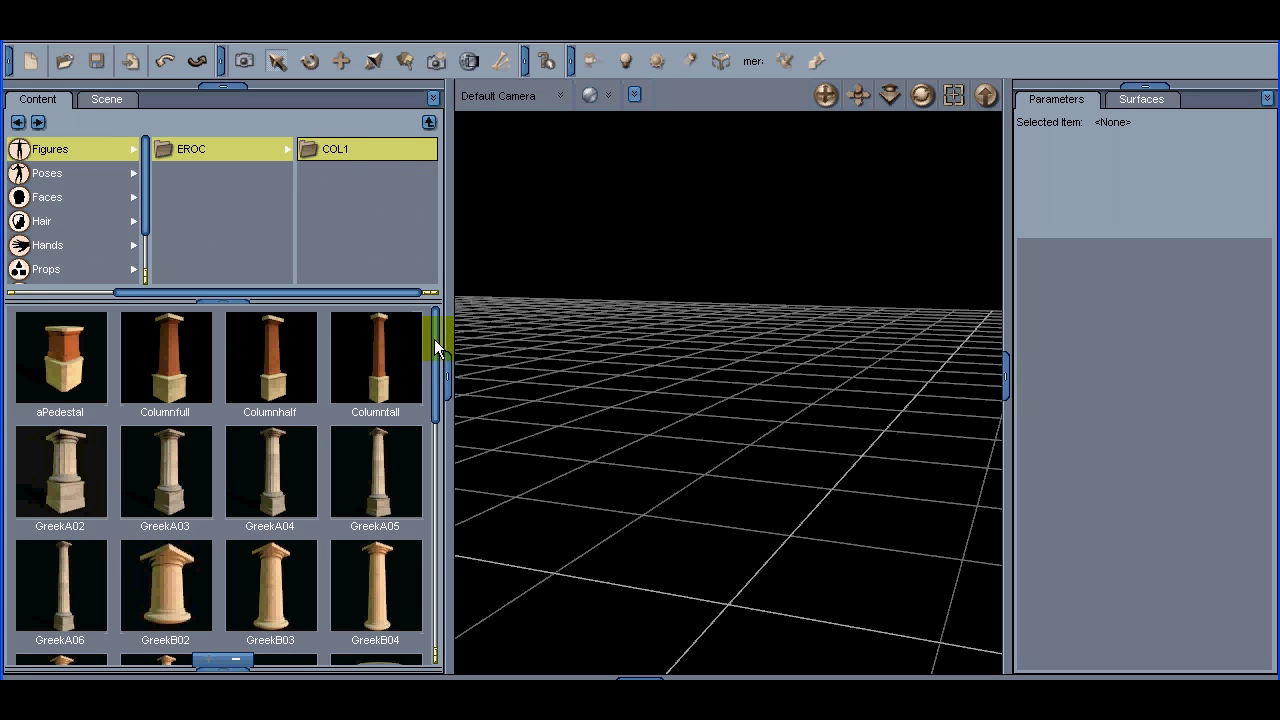
mouse_move(434, 333)
mouse_down()
mouse_move(432, 571)
mouse_move(448, 328)
mouse_move(447, 350)
mouse_move(443, 337)
mouse_up()
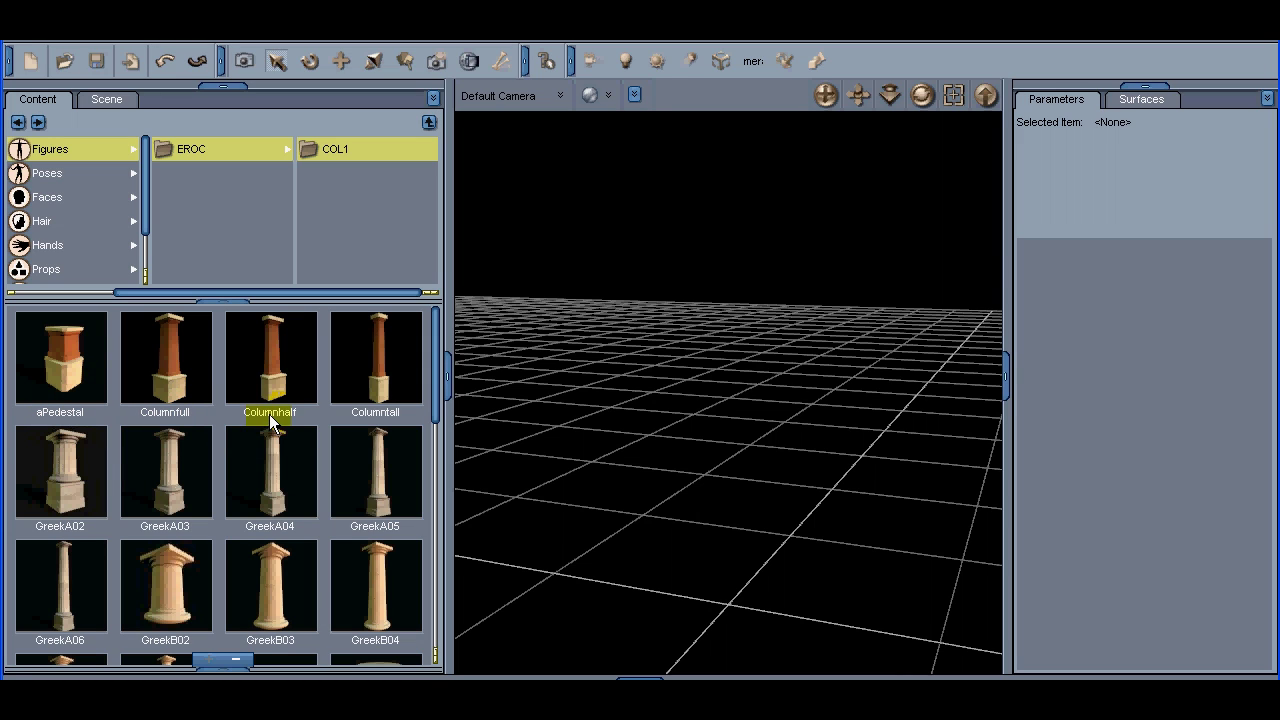
mouse_move(381, 411)
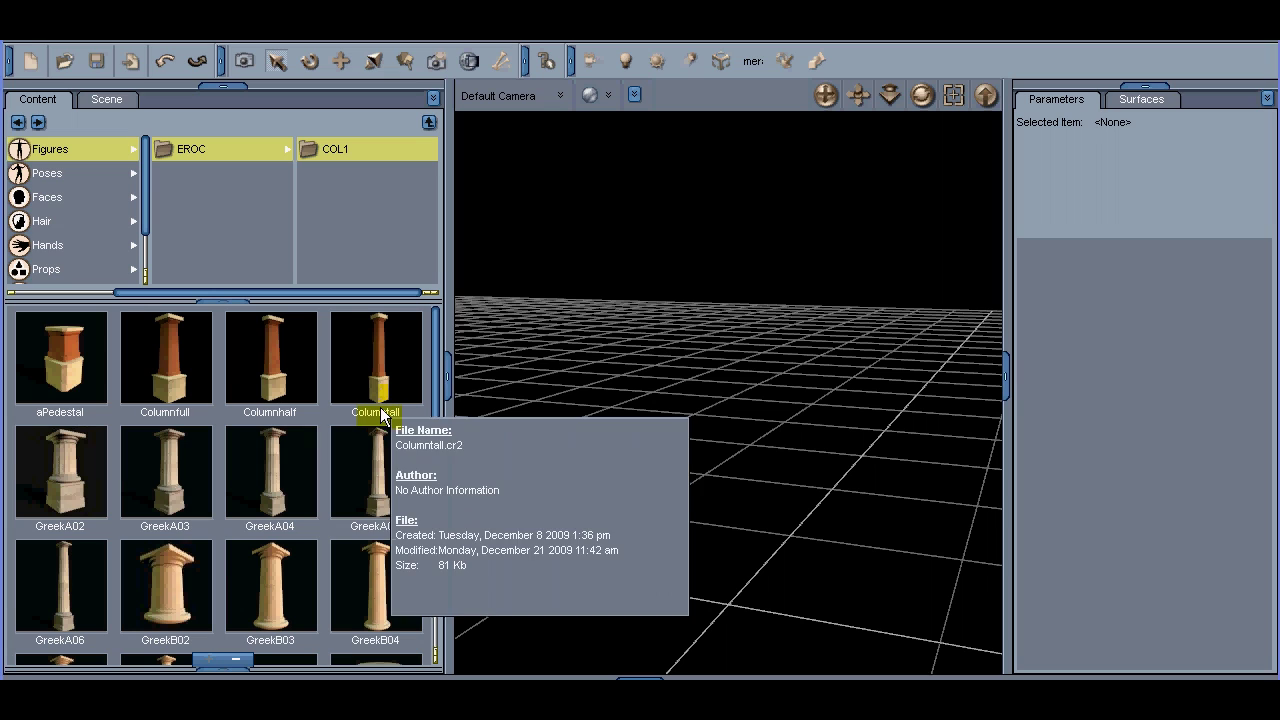
Load the aPedestal figure to inspect it, and delete it from the scene
double_click(56, 355)
mouse_move(831, 95)
mouse_down()
mouse_move(831, 128)
mouse_move(860, 105)
mouse_move(863, 117)
mouse_move(821, 104)
mouse_move(826, 135)
mouse_move(829, 60)
mouse_move(825, 110)
mouse_up()
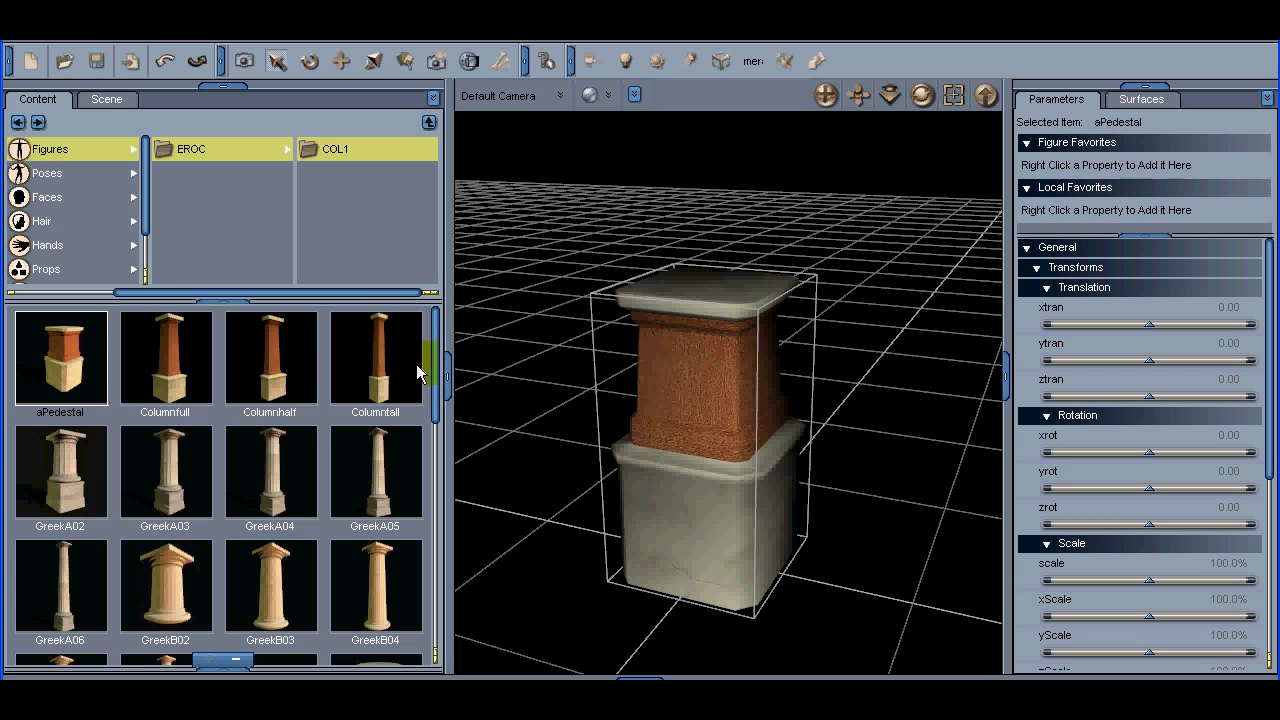
key(Delete)
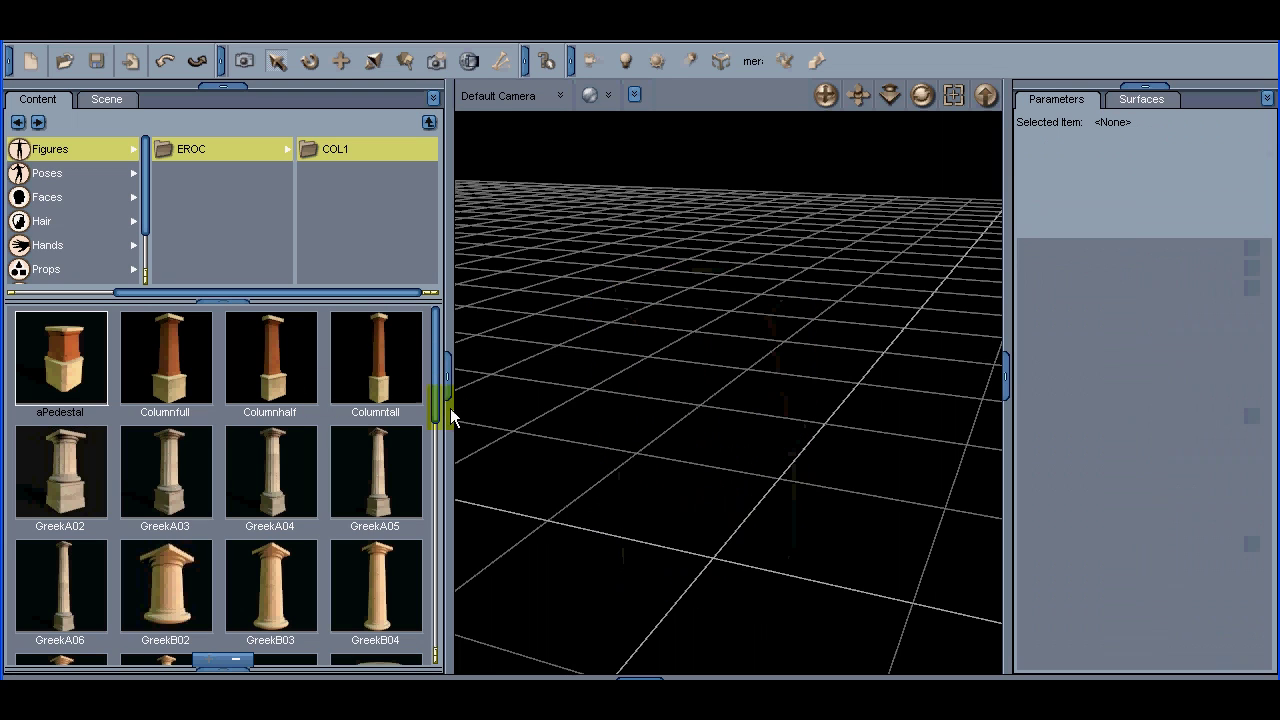
Inspect the Columnfull figure in a viewport widened by collapsing the Parameters pane, and delete the figure from the scene
double_click(172, 368)
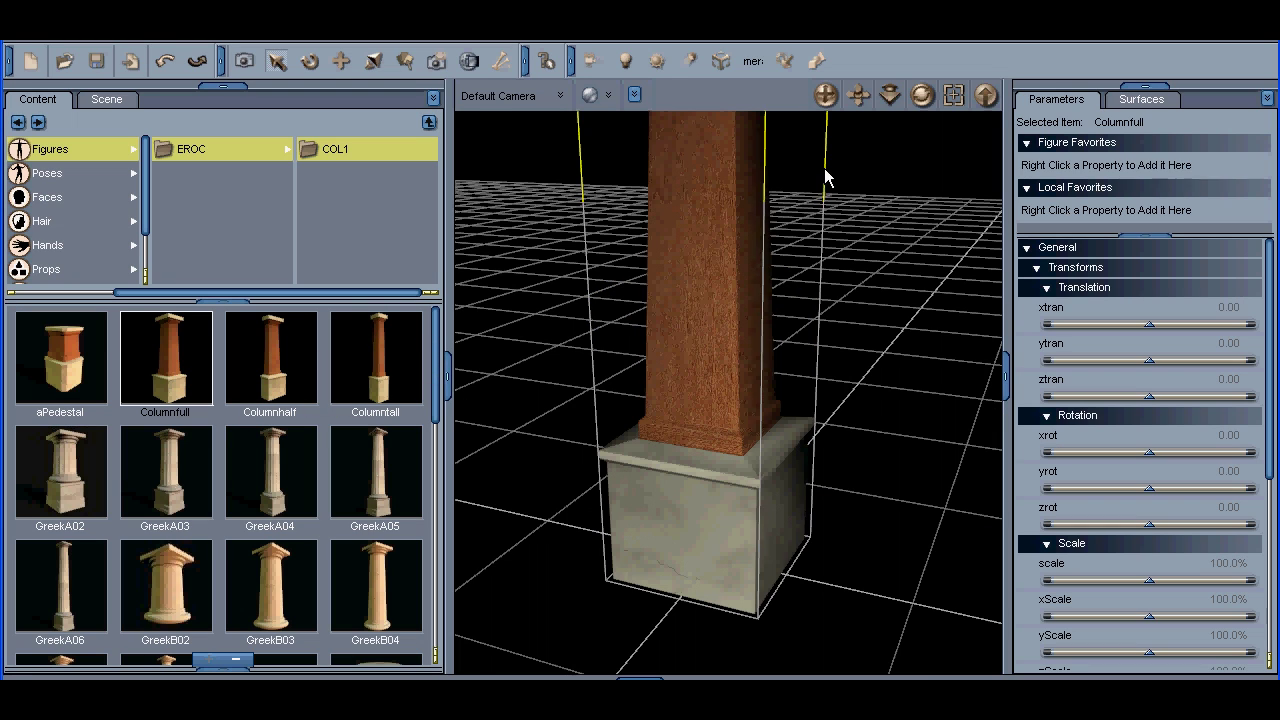
mouse_move(826, 94)
mouse_down()
mouse_move(826, 50)
mouse_move(826, 94)
mouse_up()
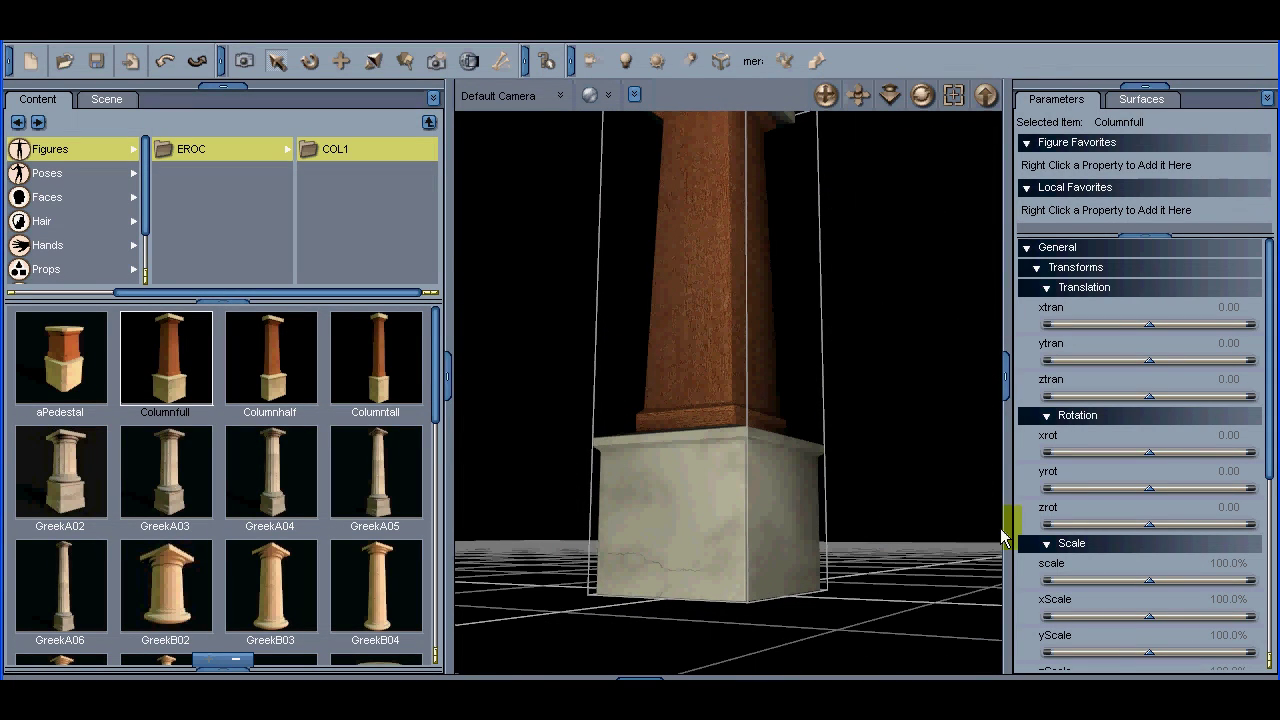
click(1006, 375)
drag(1123, 95, 1087, 114)
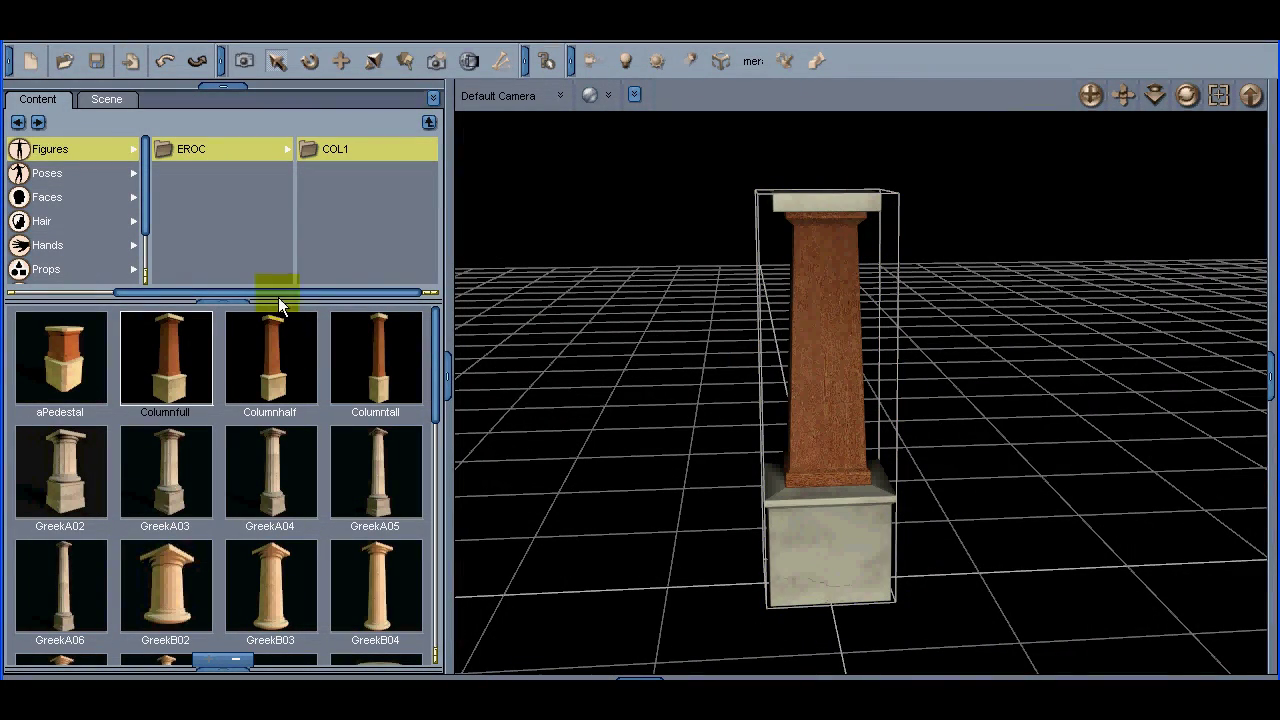
click(826, 402)
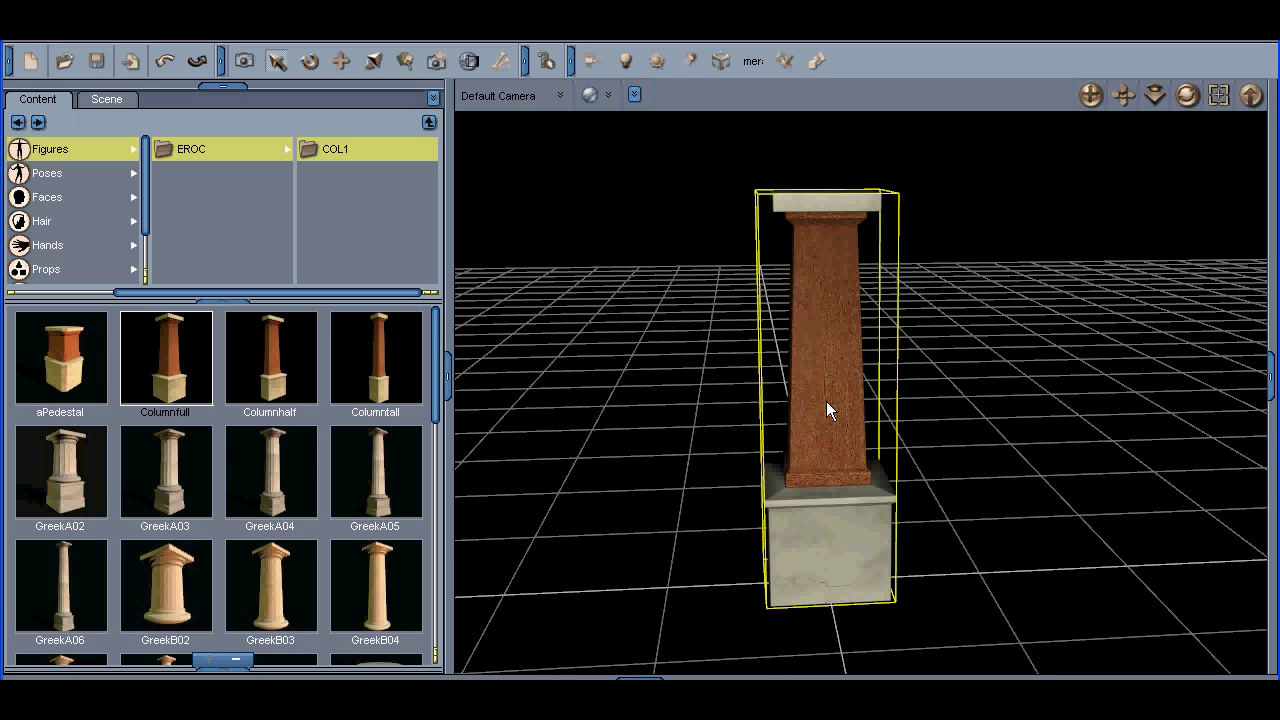
key(Delete)
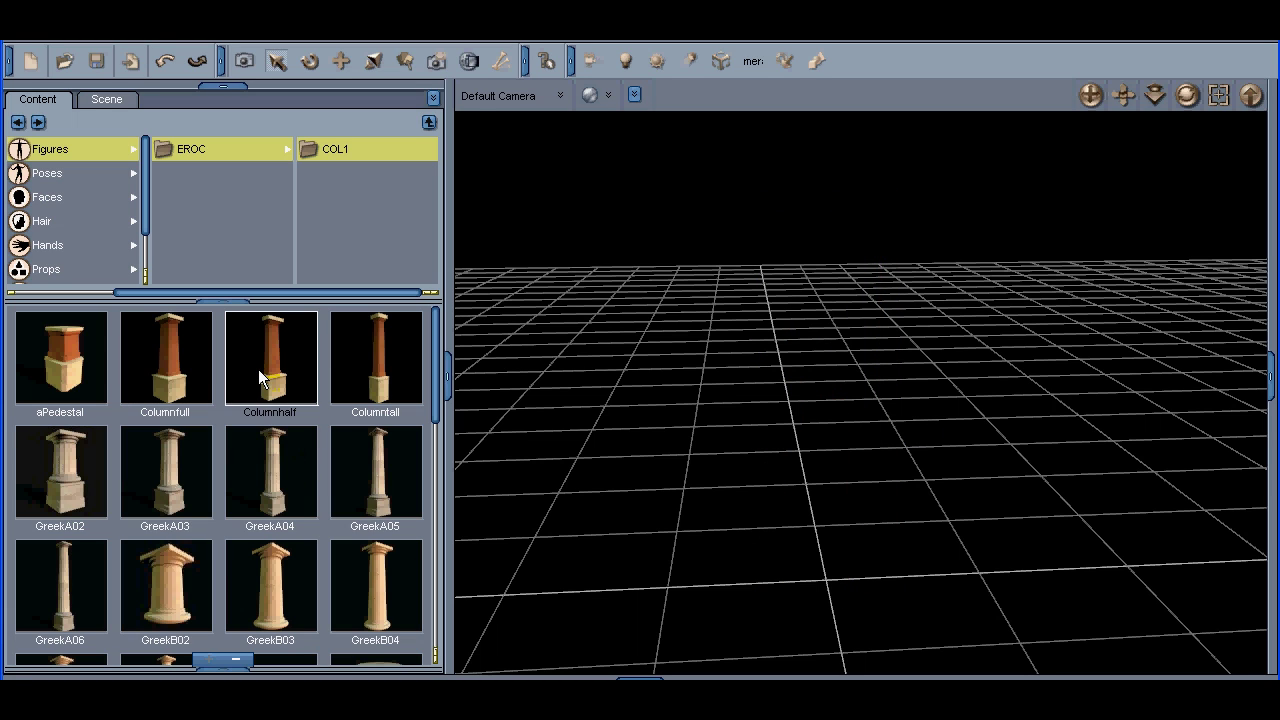
Load the Columnhalf figure to inspect it, and delete it from the scene
double_click(258, 369)
drag(1091, 95, 880, 213)
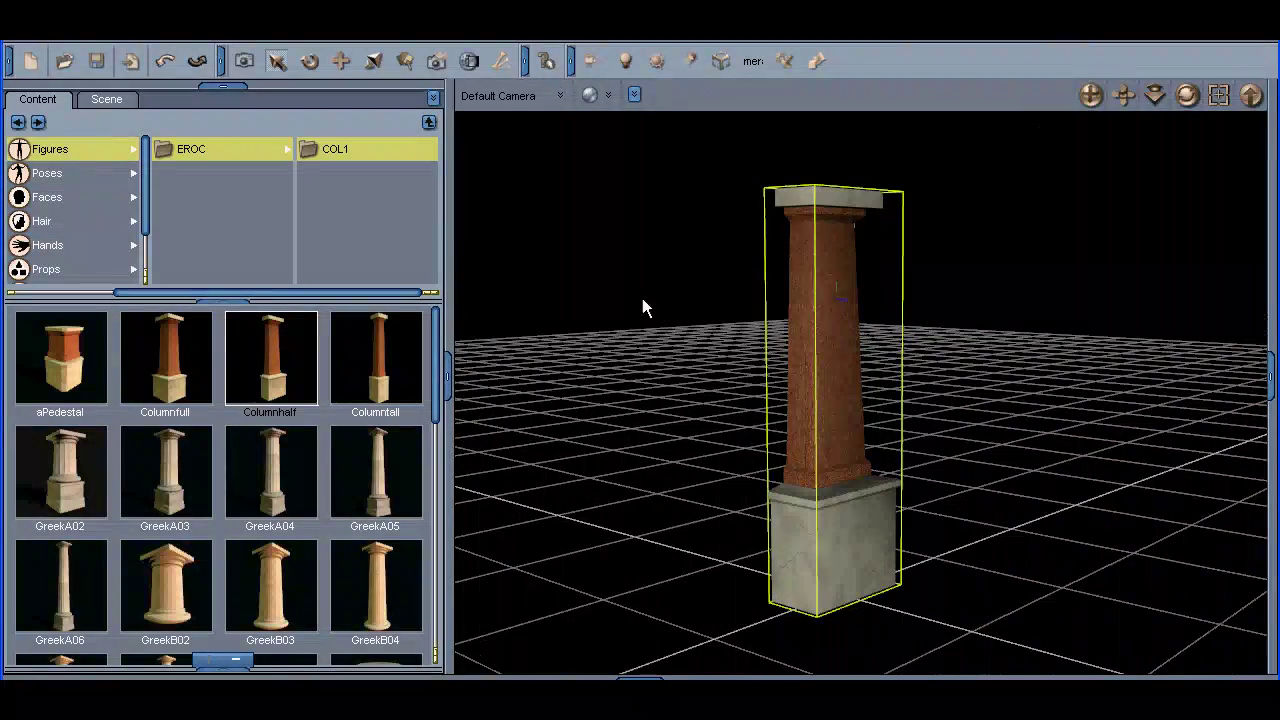
click(817, 366)
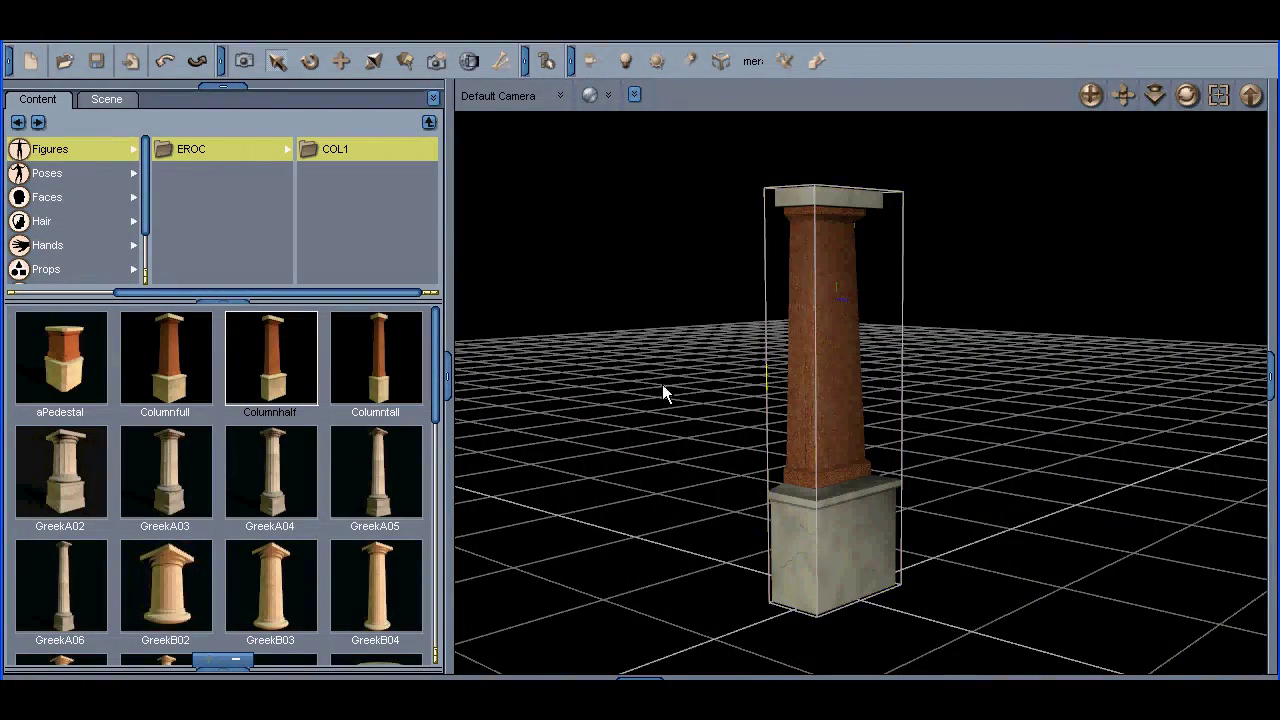
key(Delete)
Load the Columntall figure to inspect it, and delete it from the scene
double_click(388, 358)
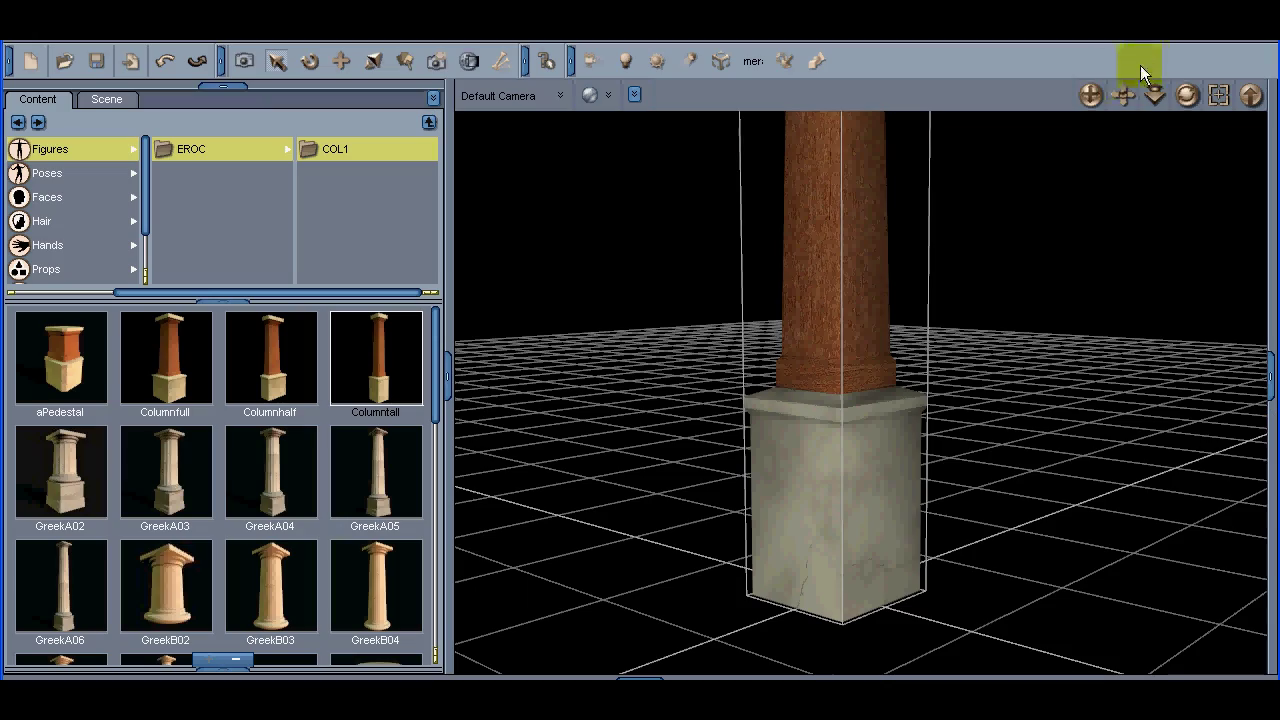
drag(1123, 95, 1088, 92)
click(847, 250)
key(Delete)
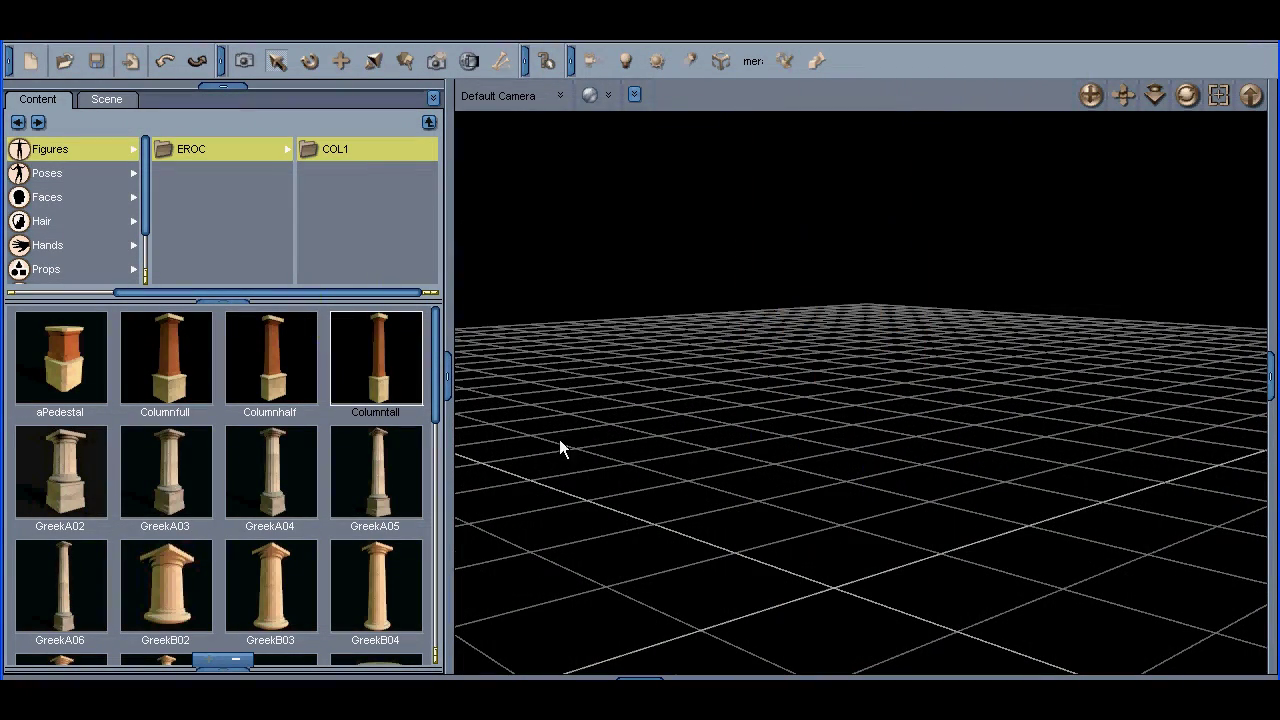
Load the Columnfull figure into the empty scene and open the COL1 material presets under the EROC poses
double_click(162, 363)
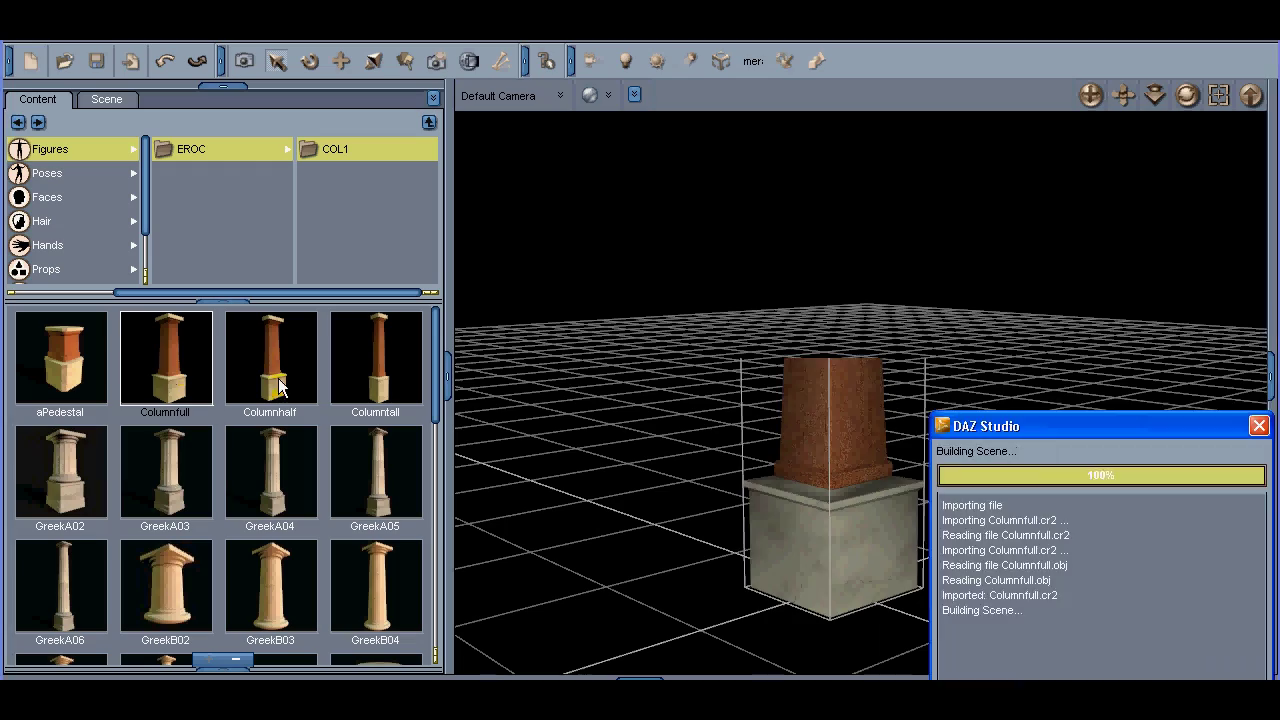
drag(1156, 95, 1066, 146)
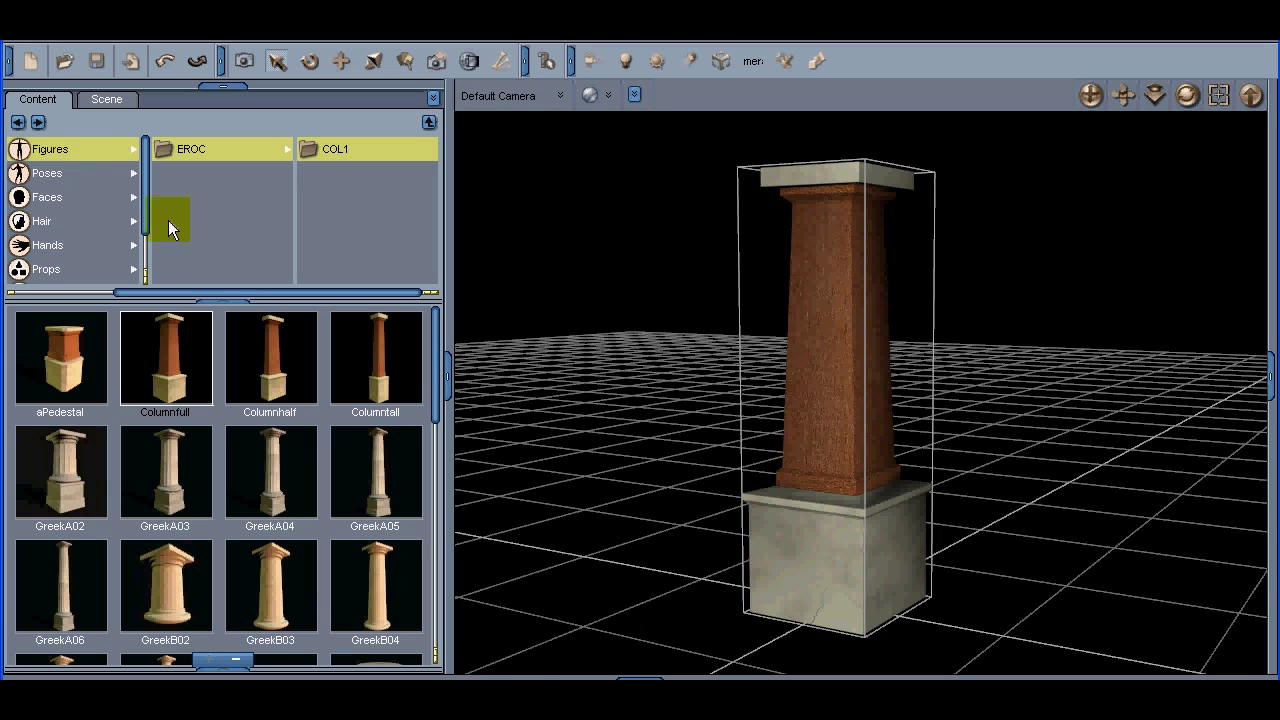
click(46, 173)
click(336, 150)
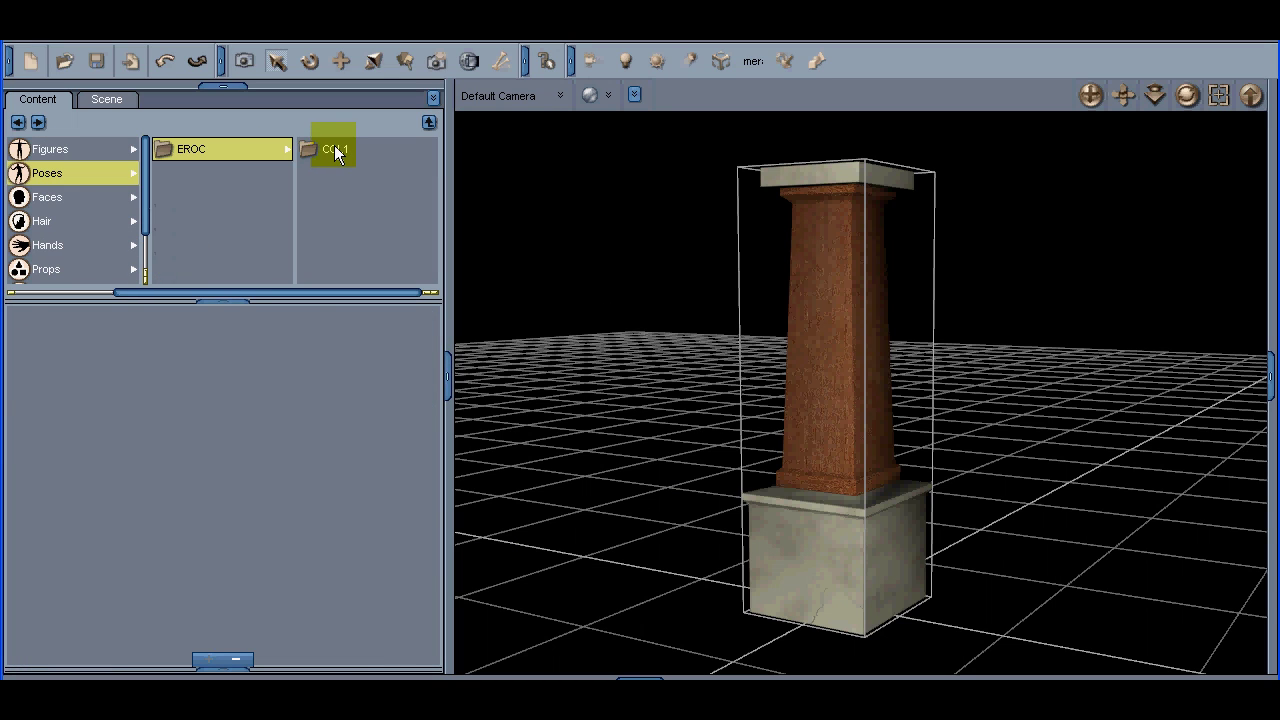
click(334, 145)
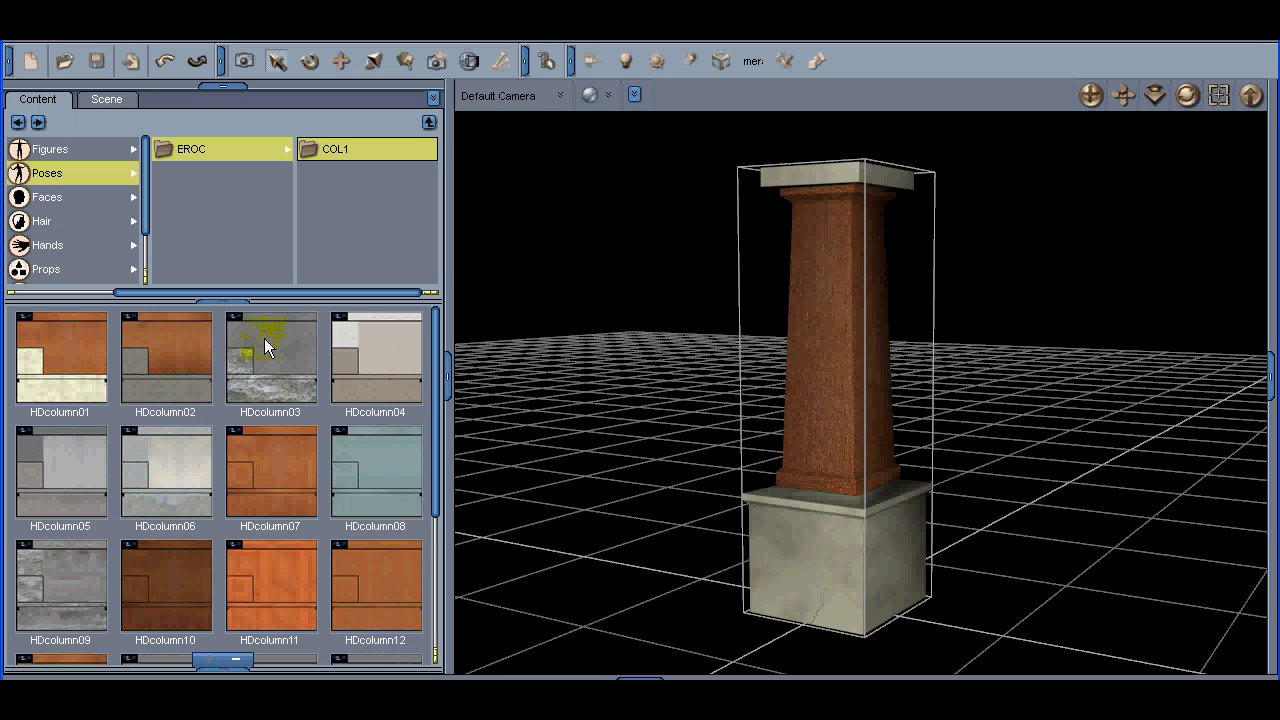
Apply the HDcolumn02, HDcolumn03 and HDcolumn04 material presets to the full column, one after another
double_click(153, 341)
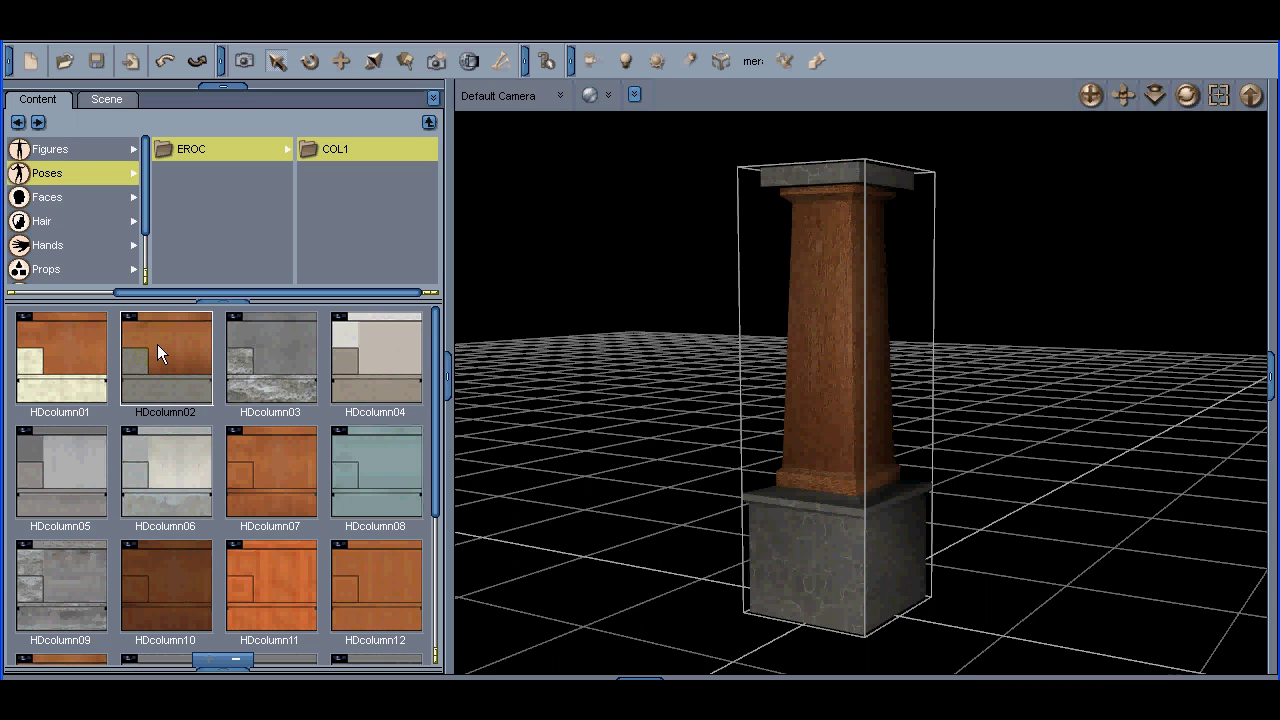
drag(1155, 95, 1155, 128)
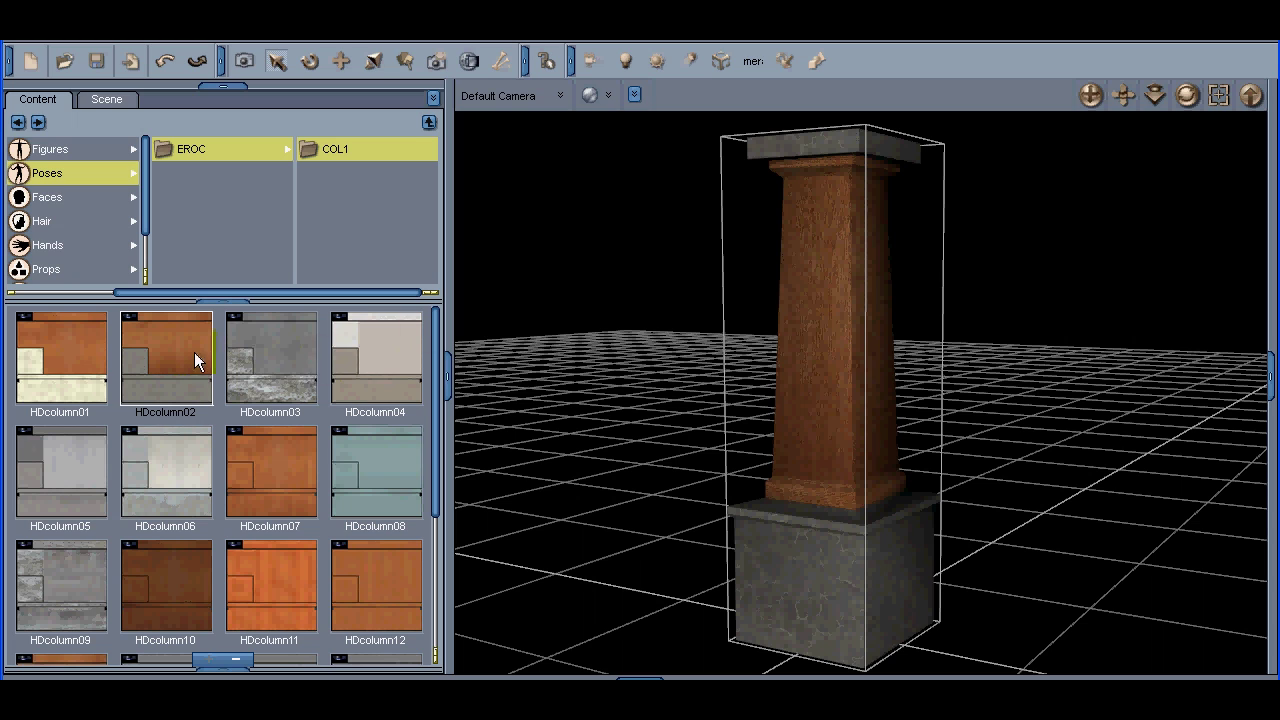
double_click(272, 357)
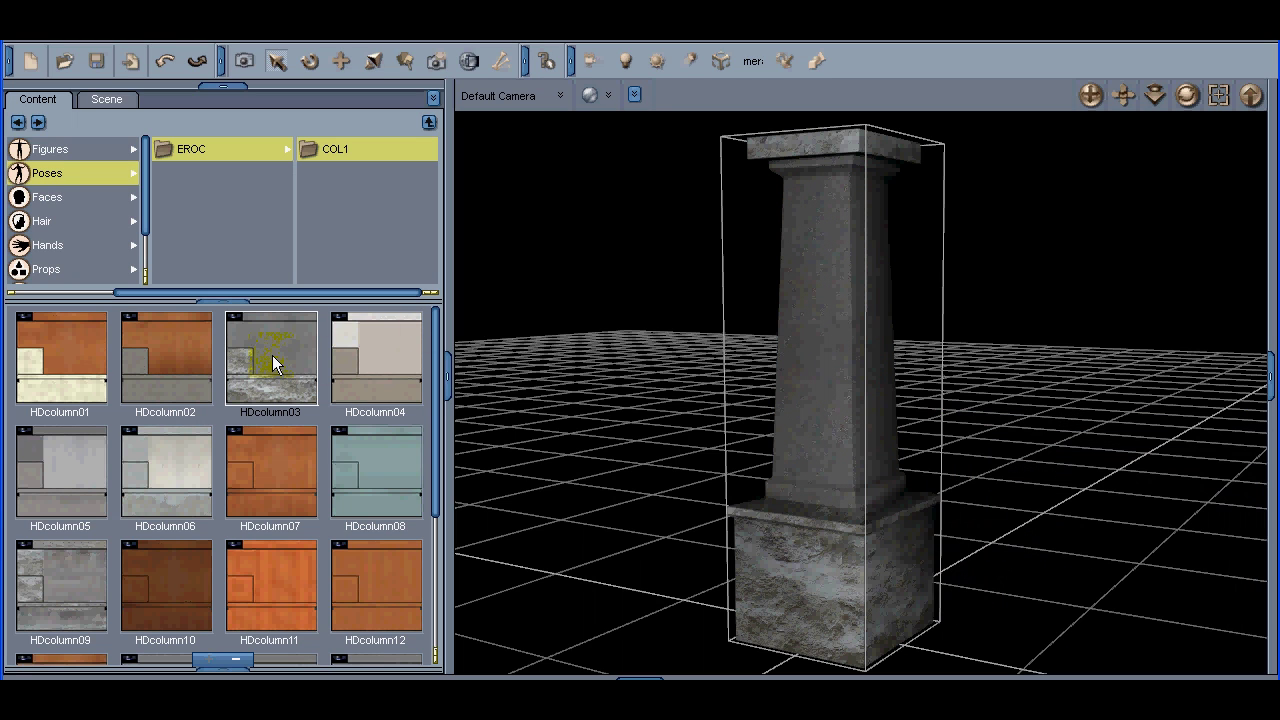
double_click(392, 347)
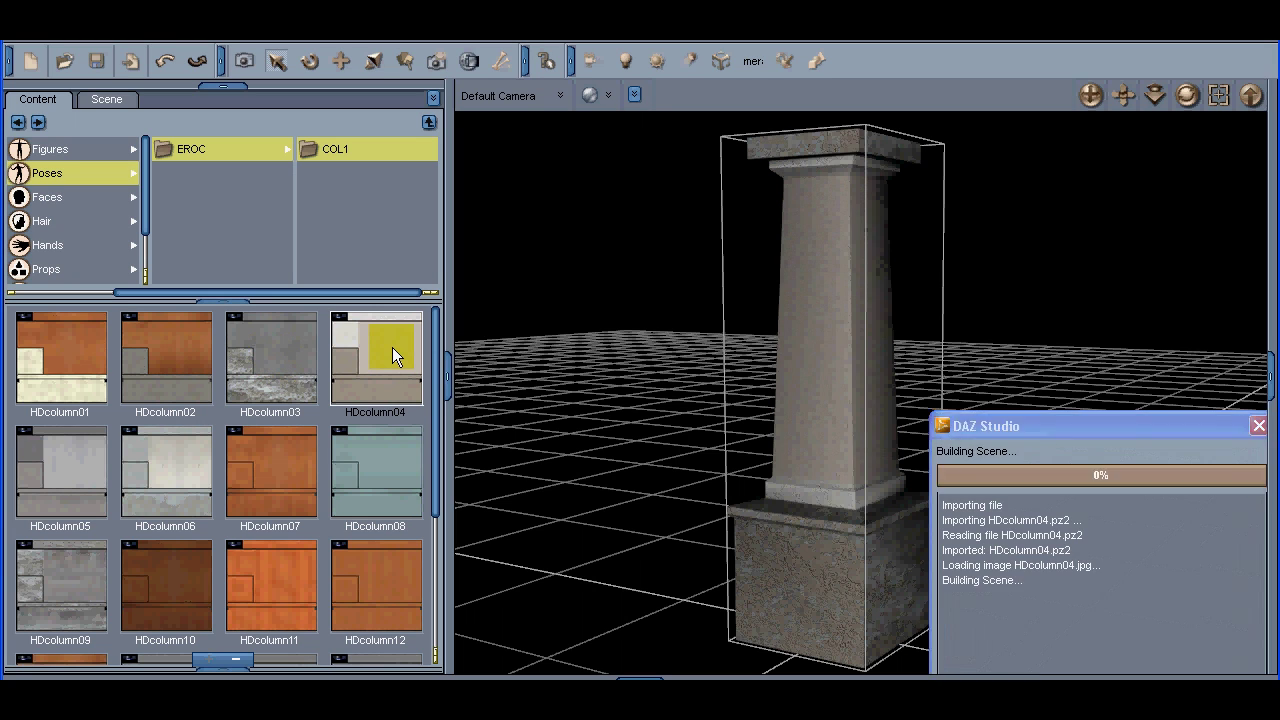
Apply the HDcolumn07 and HDcolumn09 material presets to the full column, one after another
drag(433, 372, 429, 410)
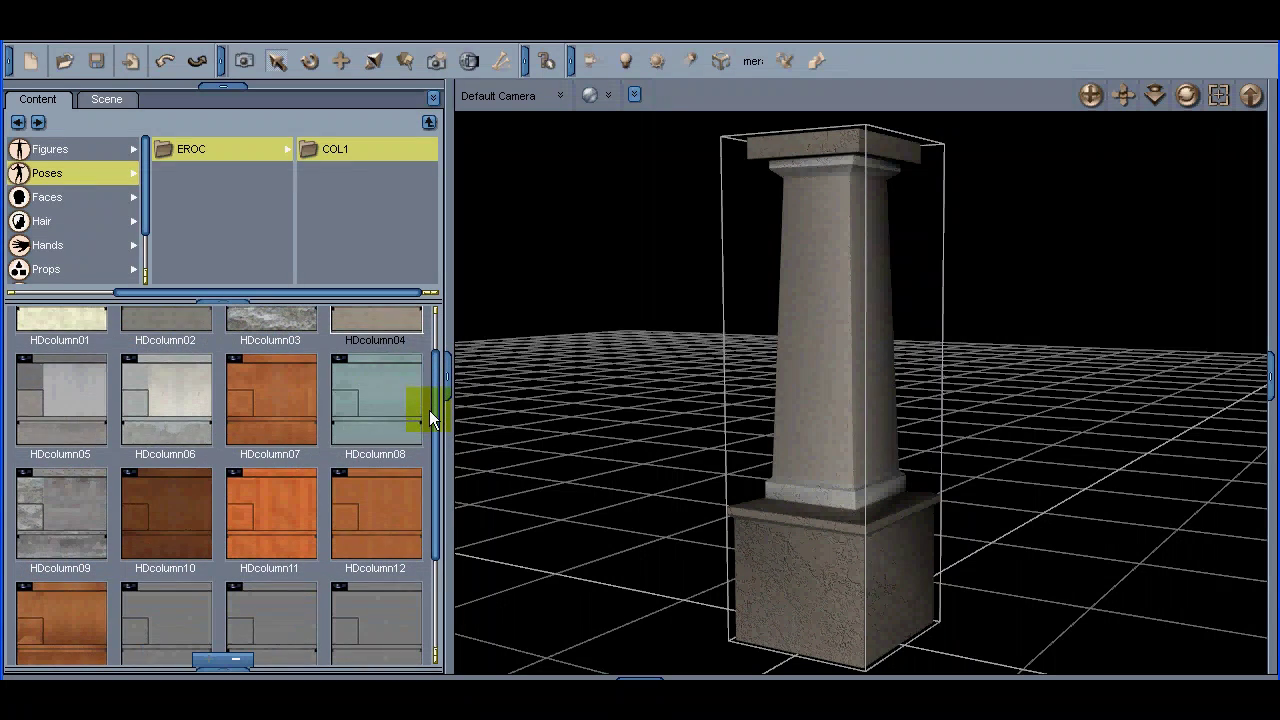
double_click(256, 395)
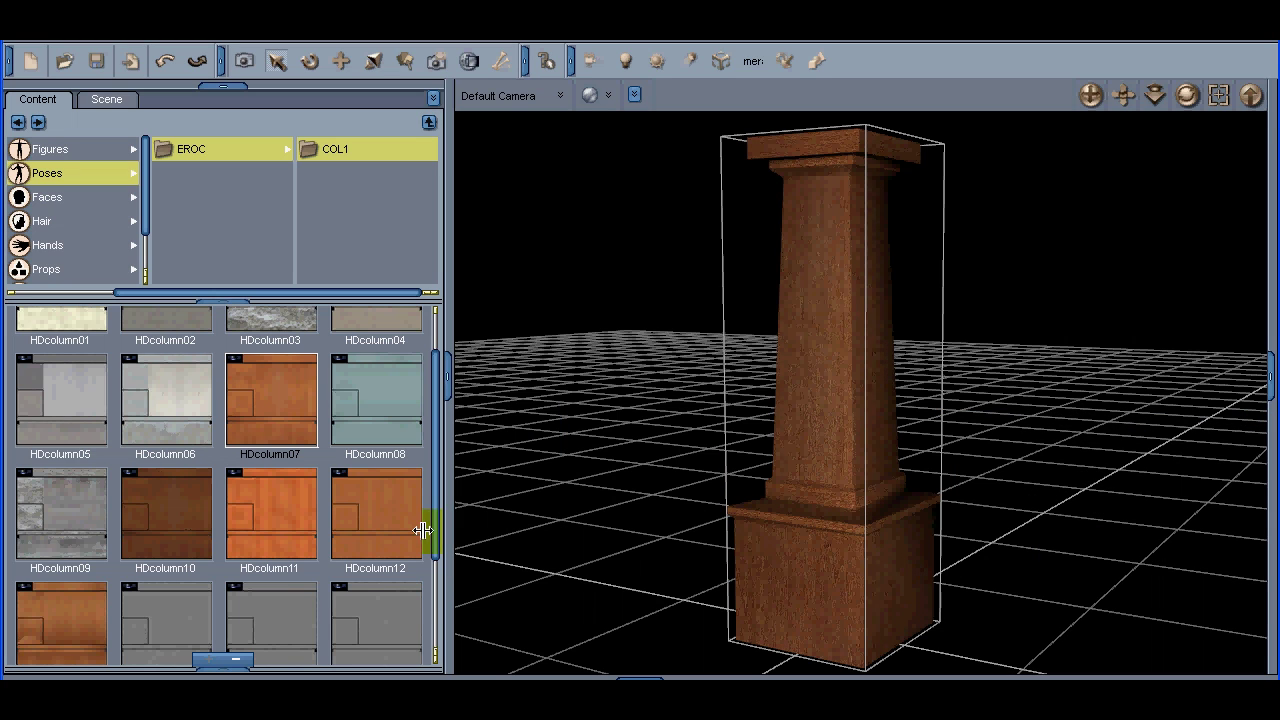
double_click(52, 505)
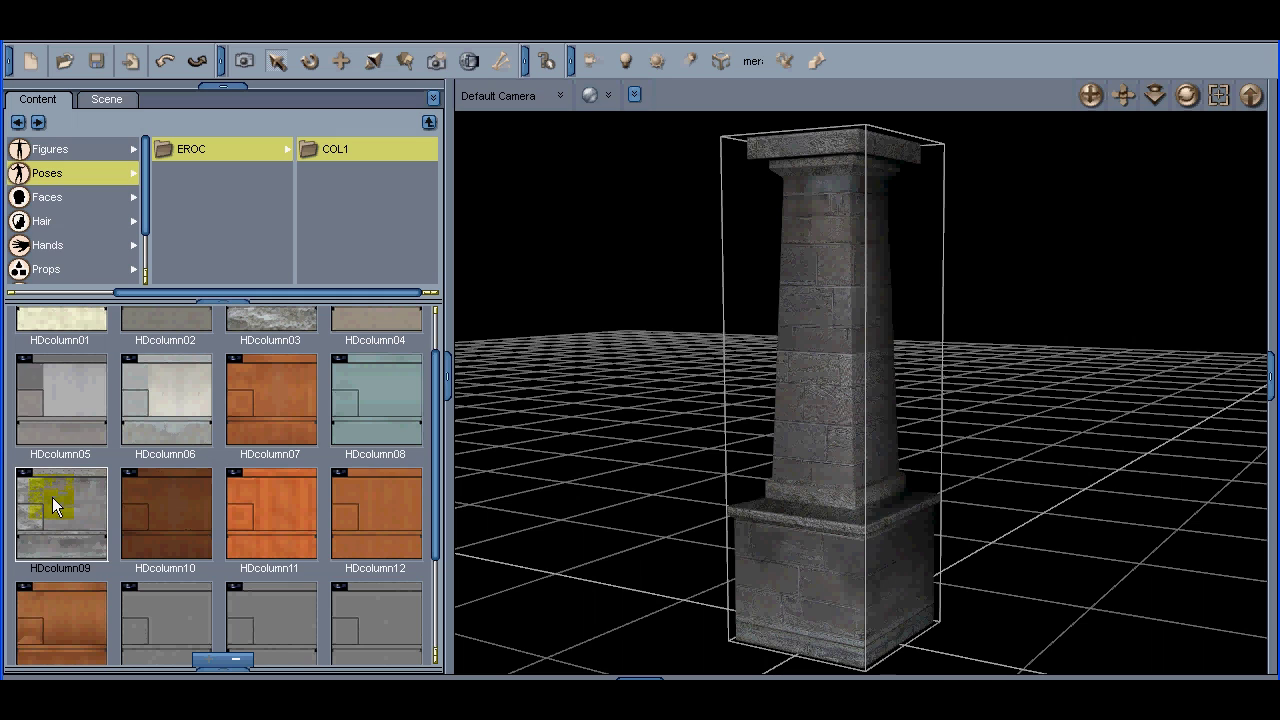
Select all Columnfull surfaces and set their bump range to -0.11 negative and 0.073 positive
click(1270, 376)
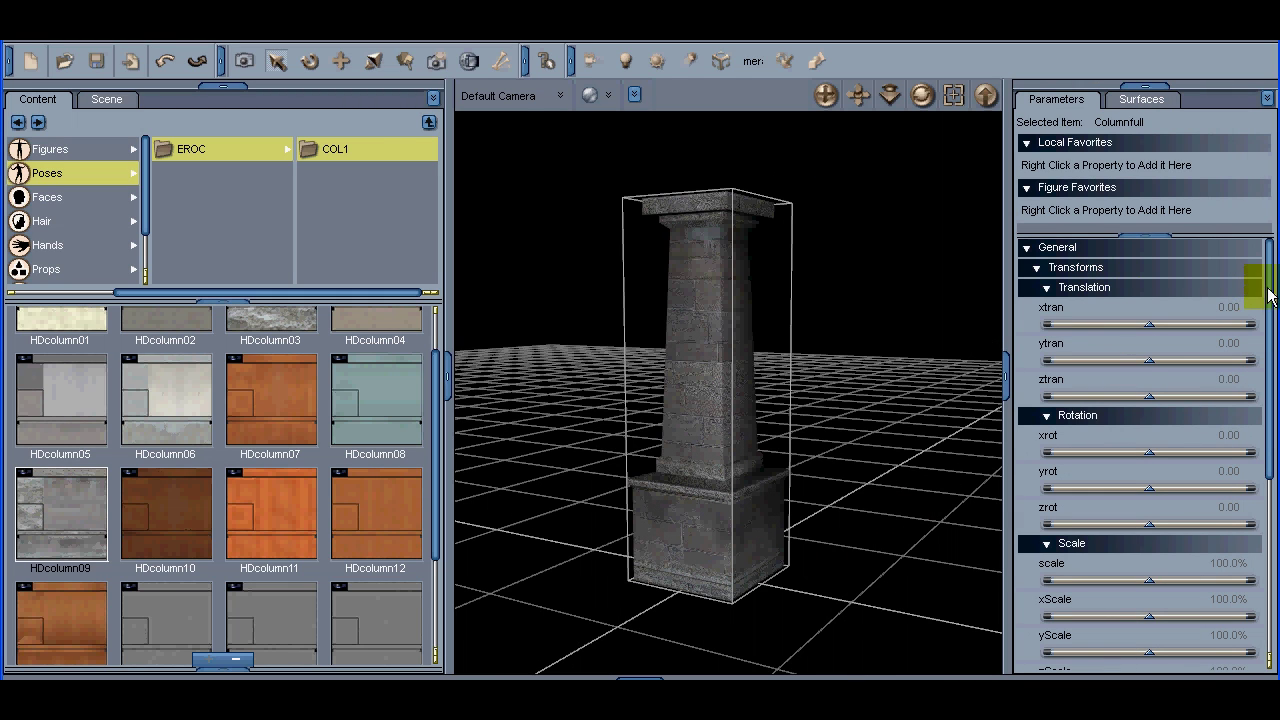
scroll(1256, 358, down, 3)
mouse_move(1252, 350)
mouse_down()
mouse_move(1226, 425)
mouse_move(1222, 502)
mouse_move(1274, 512)
mouse_move(1276, 268)
mouse_move(1264, 335)
mouse_up()
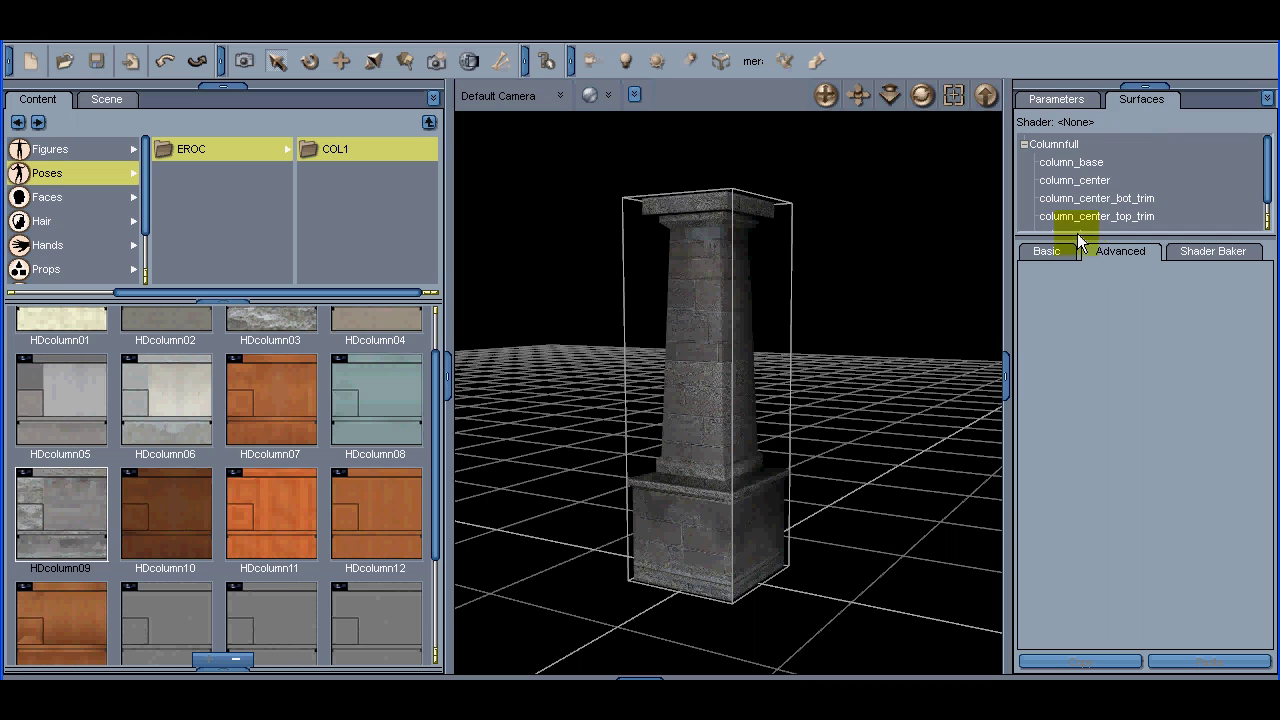
click(1050, 146)
scroll(1252, 300, down, 5)
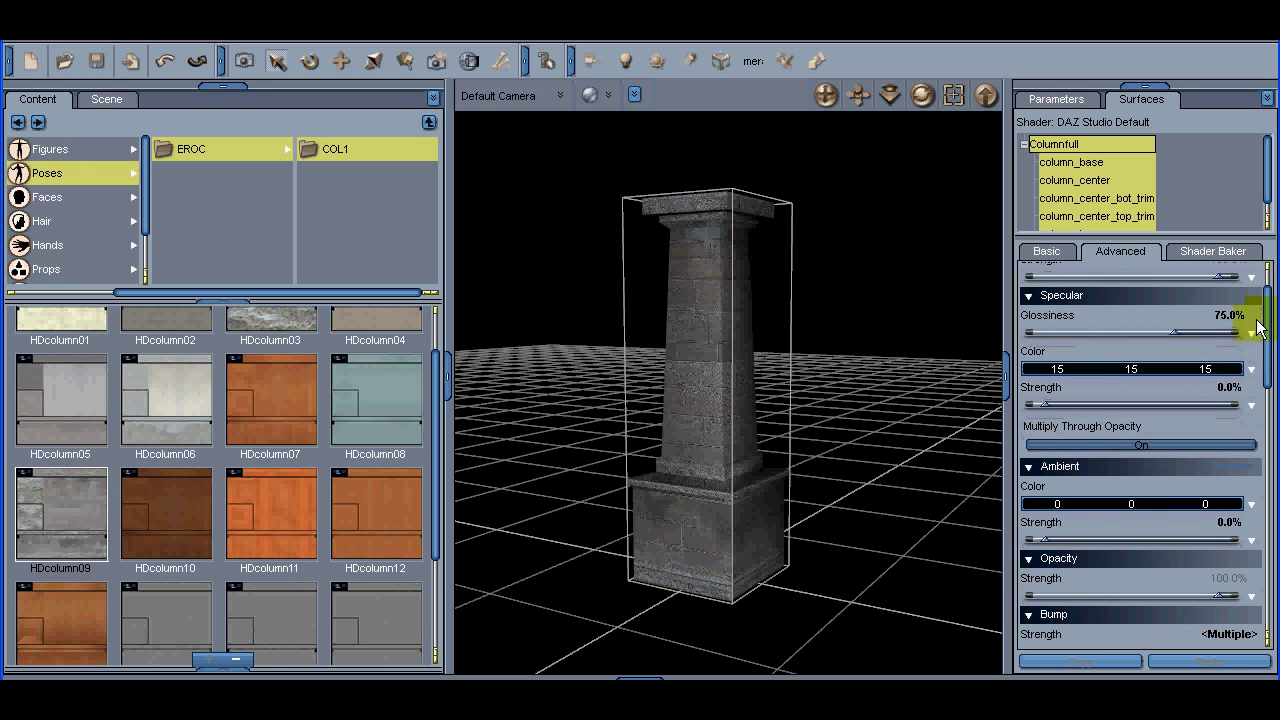
scroll(1245, 365, down, 1)
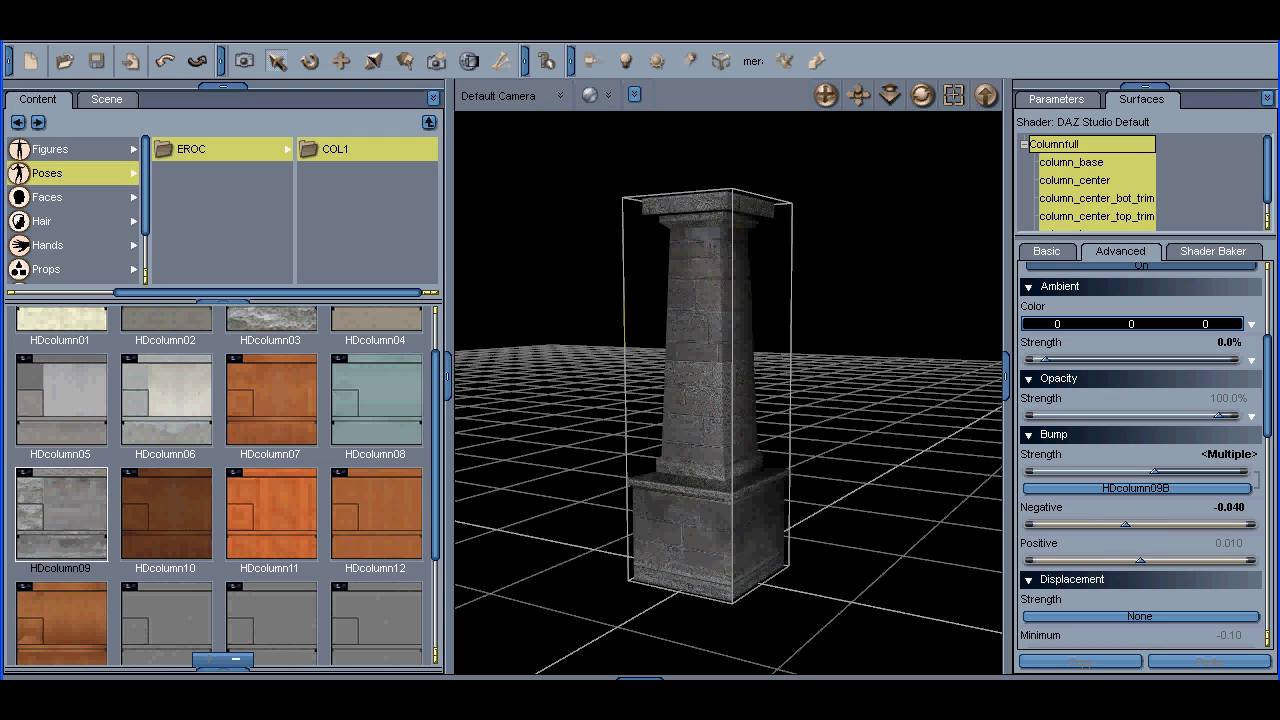
drag(1137, 560, 1156, 560)
click(623, 88)
click(284, 344)
click(305, 364)
Open the COL1 figures of the EROC collection and look through the Greek column models
drag(432, 418, 432, 362)
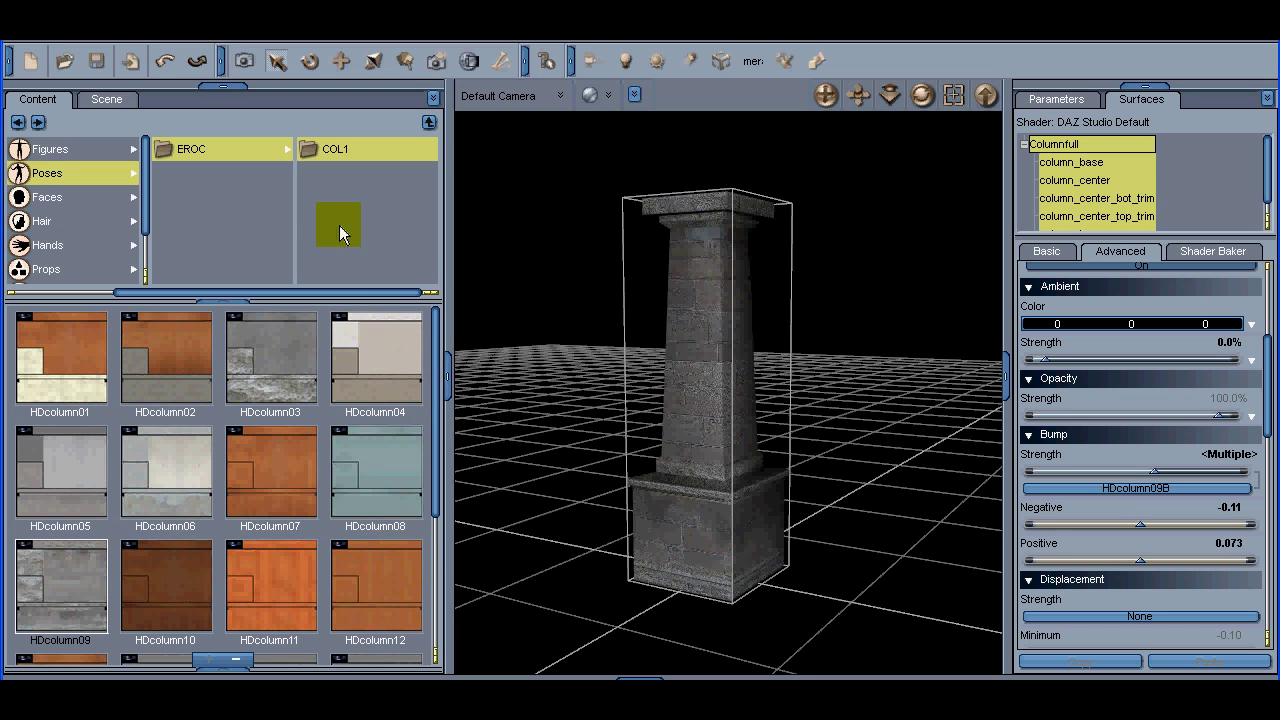
click(75, 149)
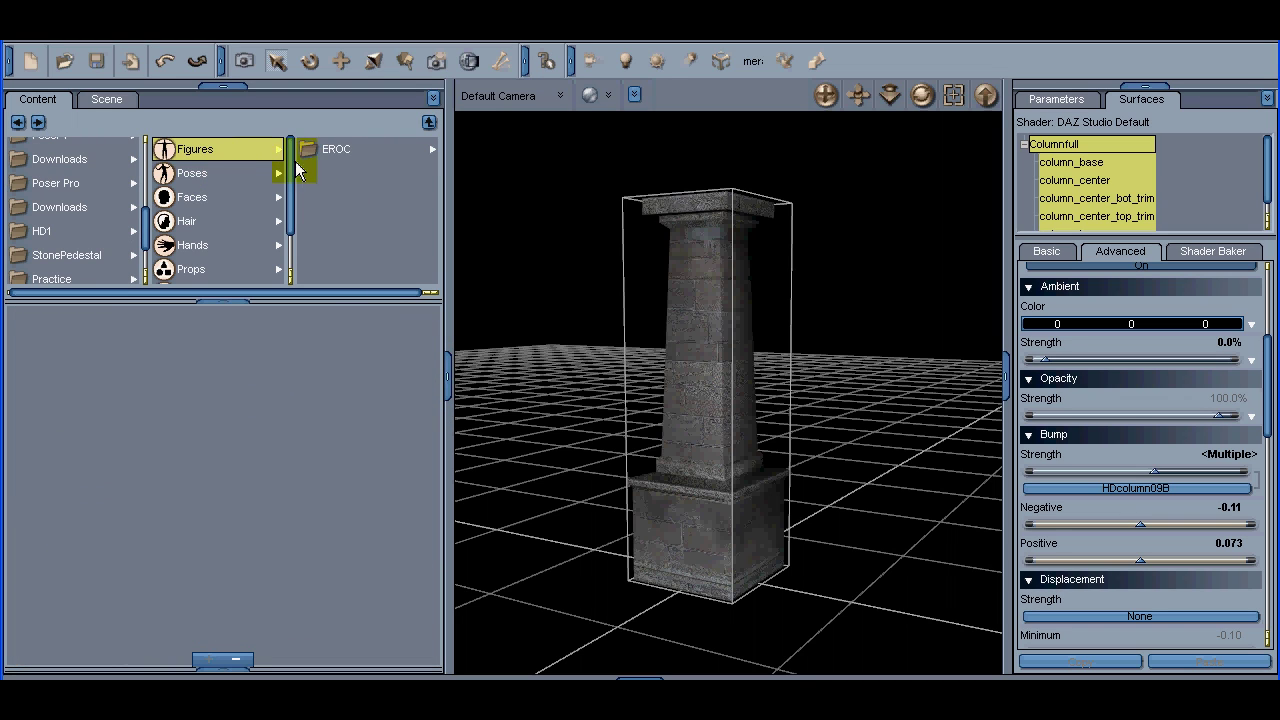
click(352, 151)
click(434, 358)
drag(434, 358, 428, 420)
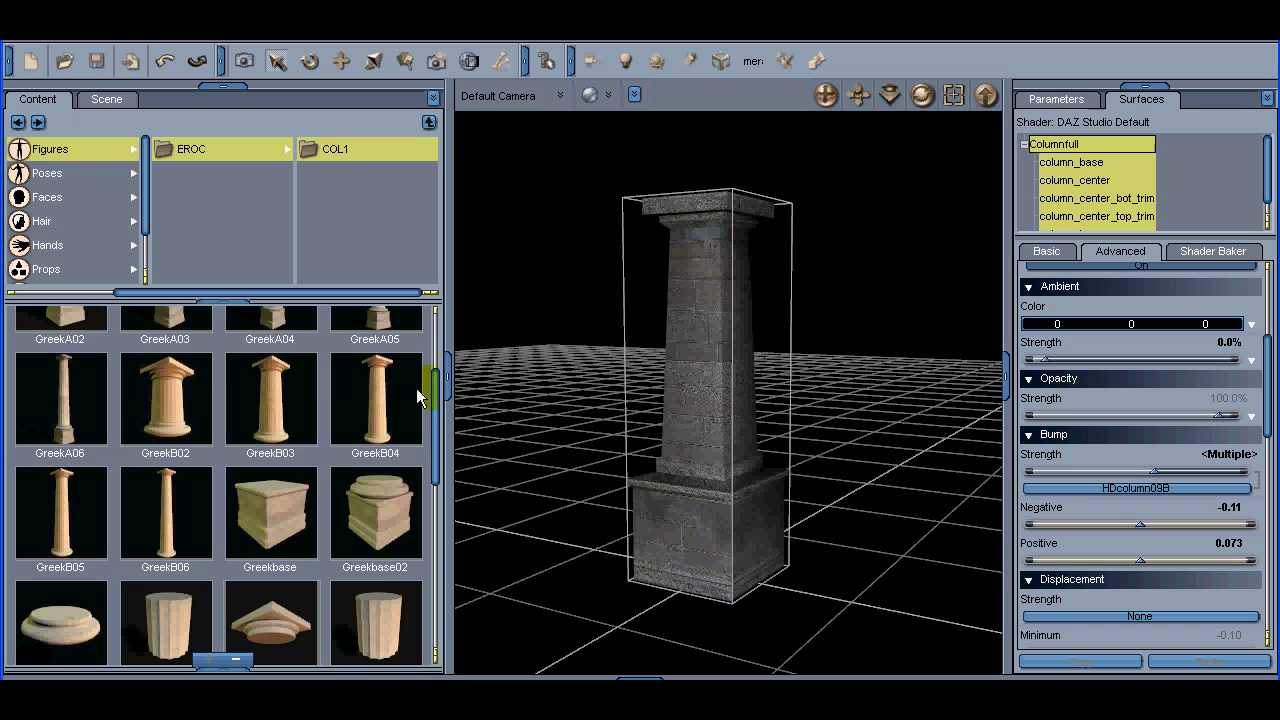
drag(435, 410, 434, 351)
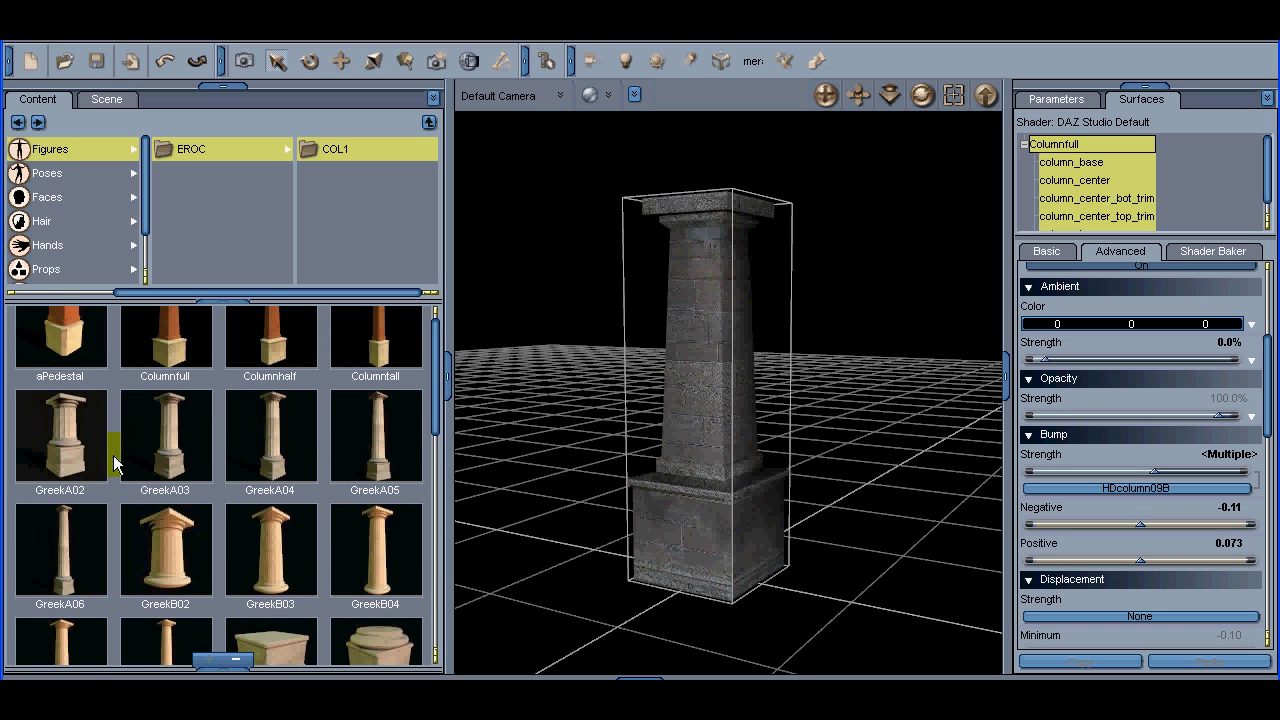
Load the GreekA02 figure and delete the Columnfull figure from the scene
double_click(58, 437)
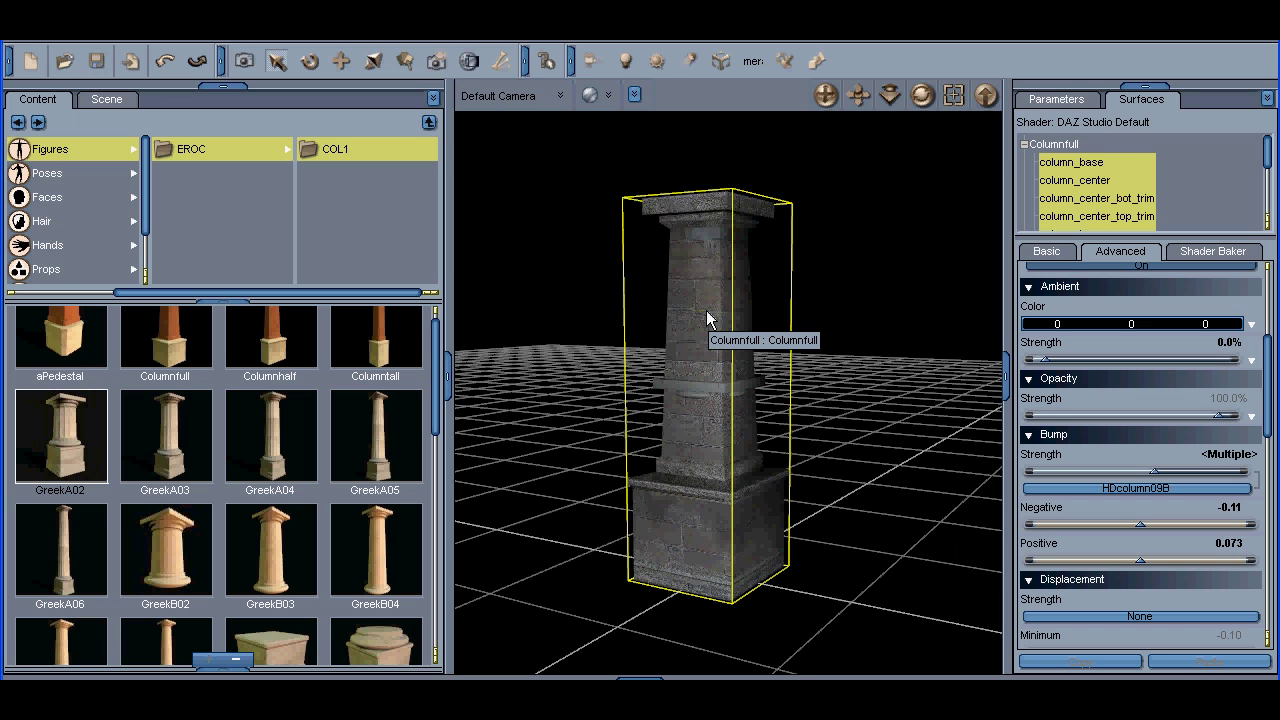
key(Delete)
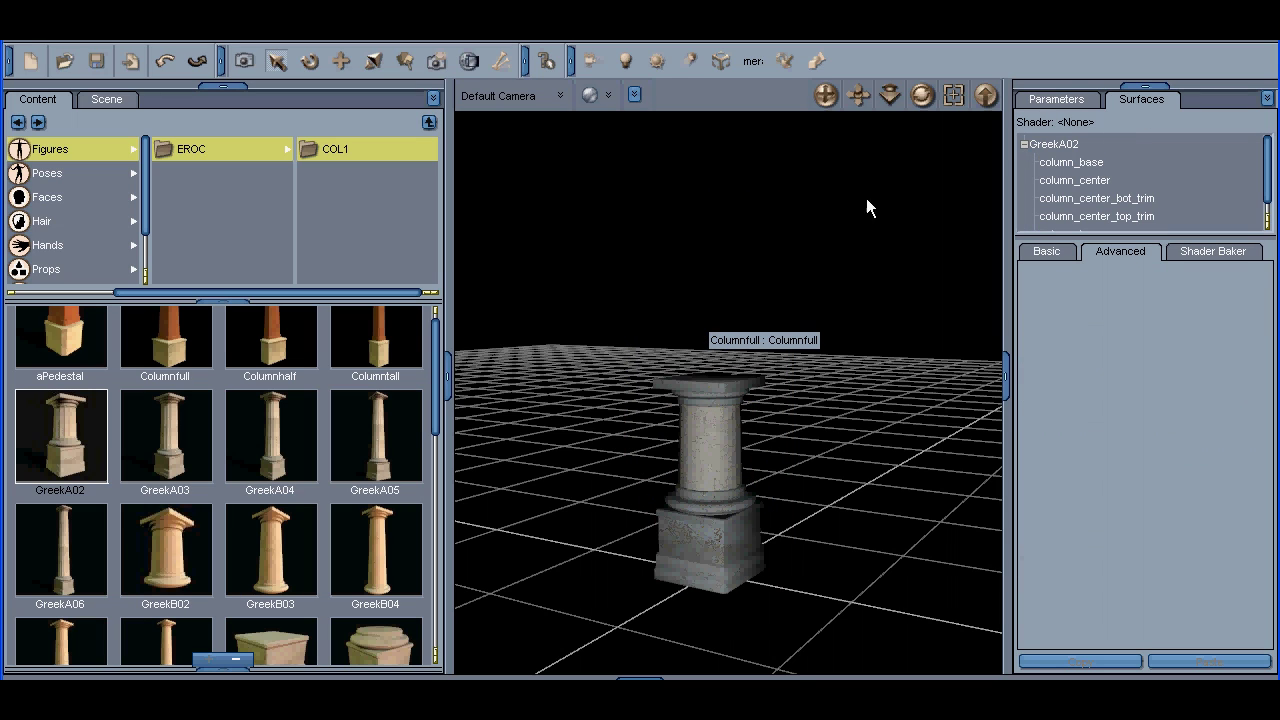
drag(889, 95, 889, 60)
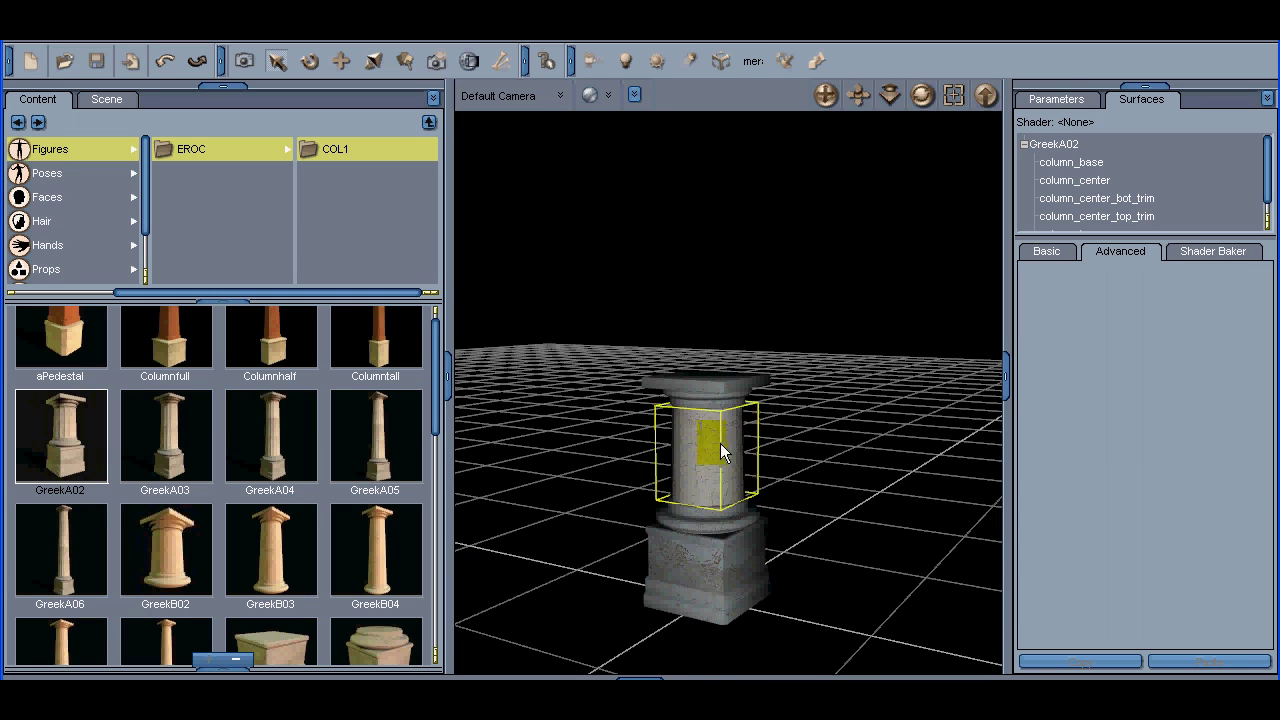
Set the smoothing angle of GreekA02's column_center surface to 30 to show the fluting, and delete the figure
click(1102, 97)
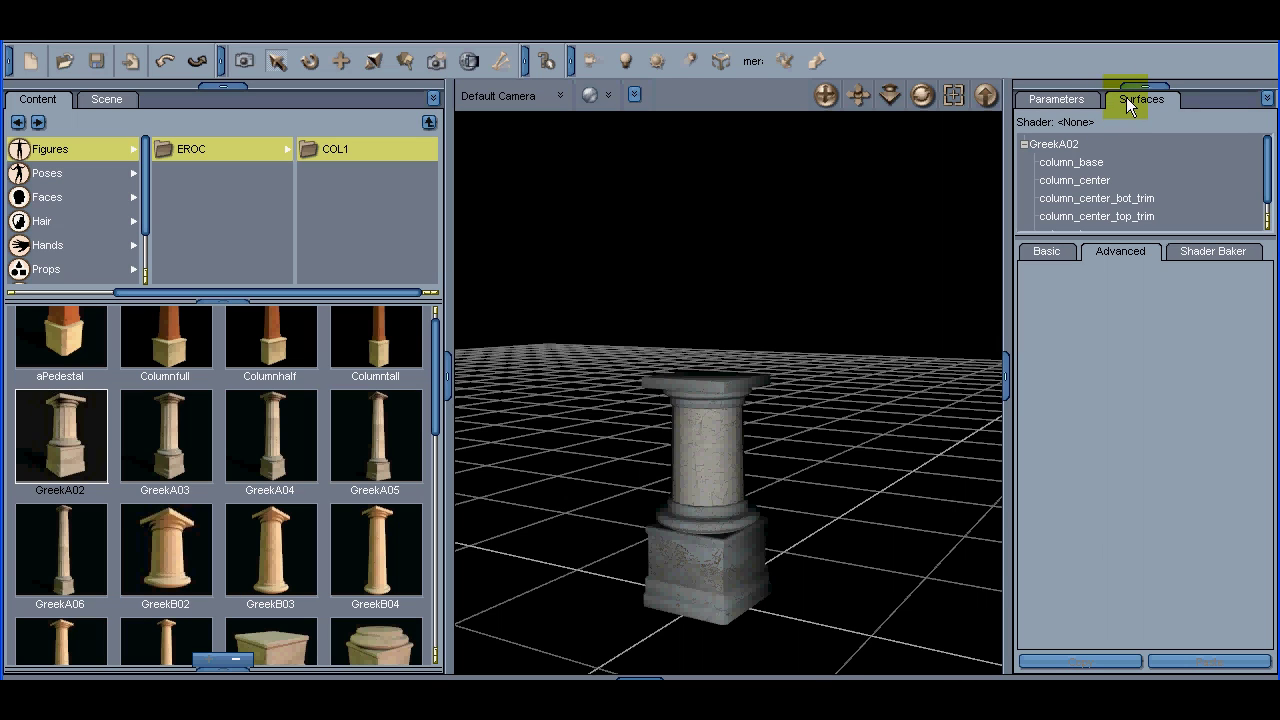
click(1085, 181)
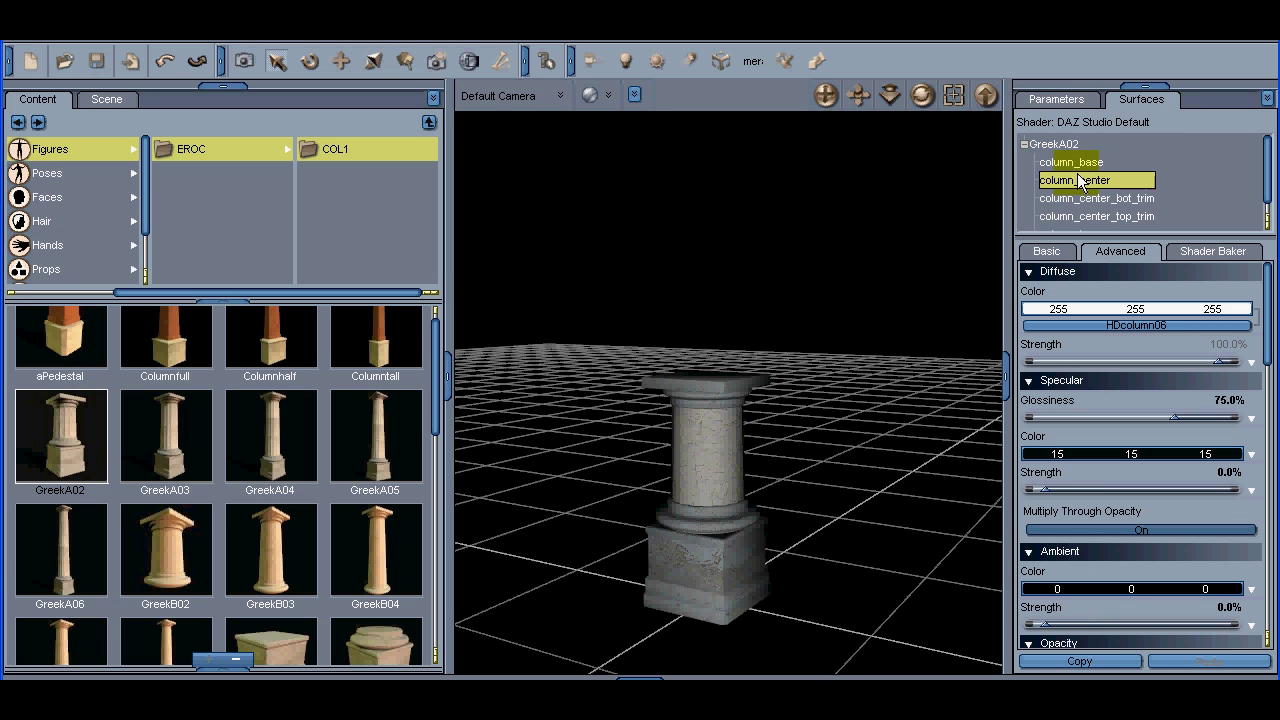
drag(1262, 318, 1229, 581)
click(1037, 610)
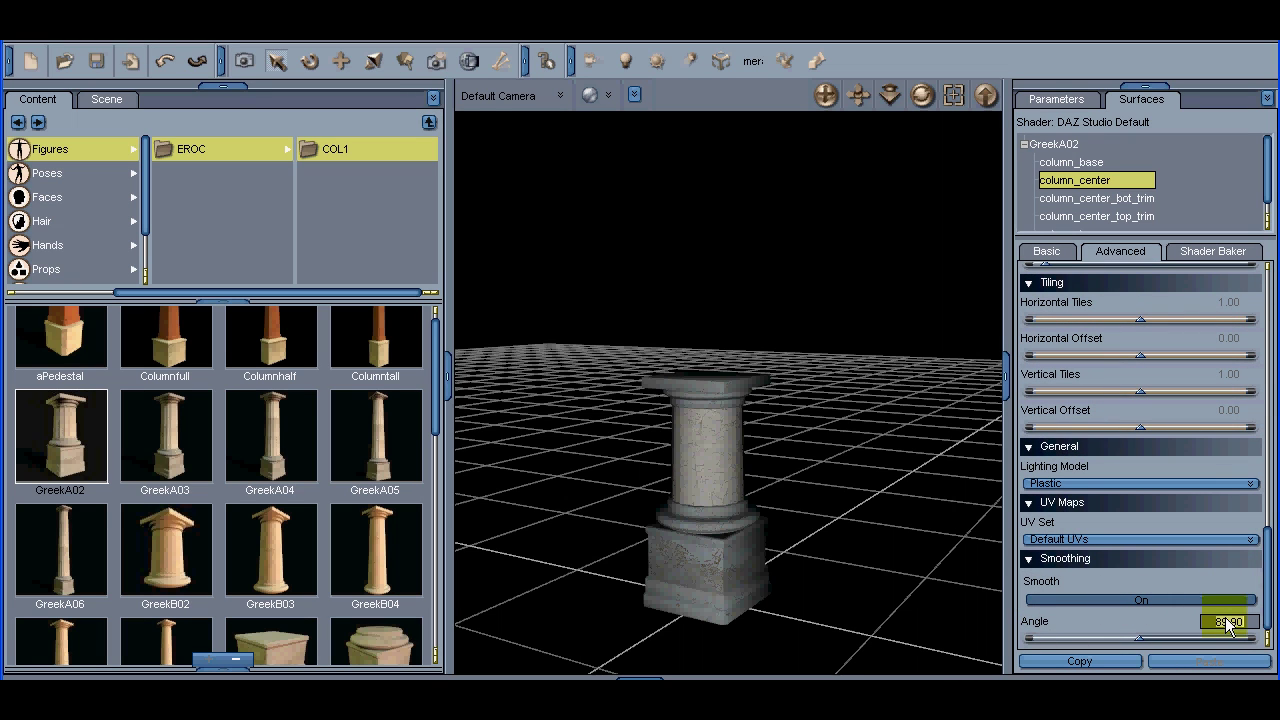
drag(1229, 624, 1169, 620)
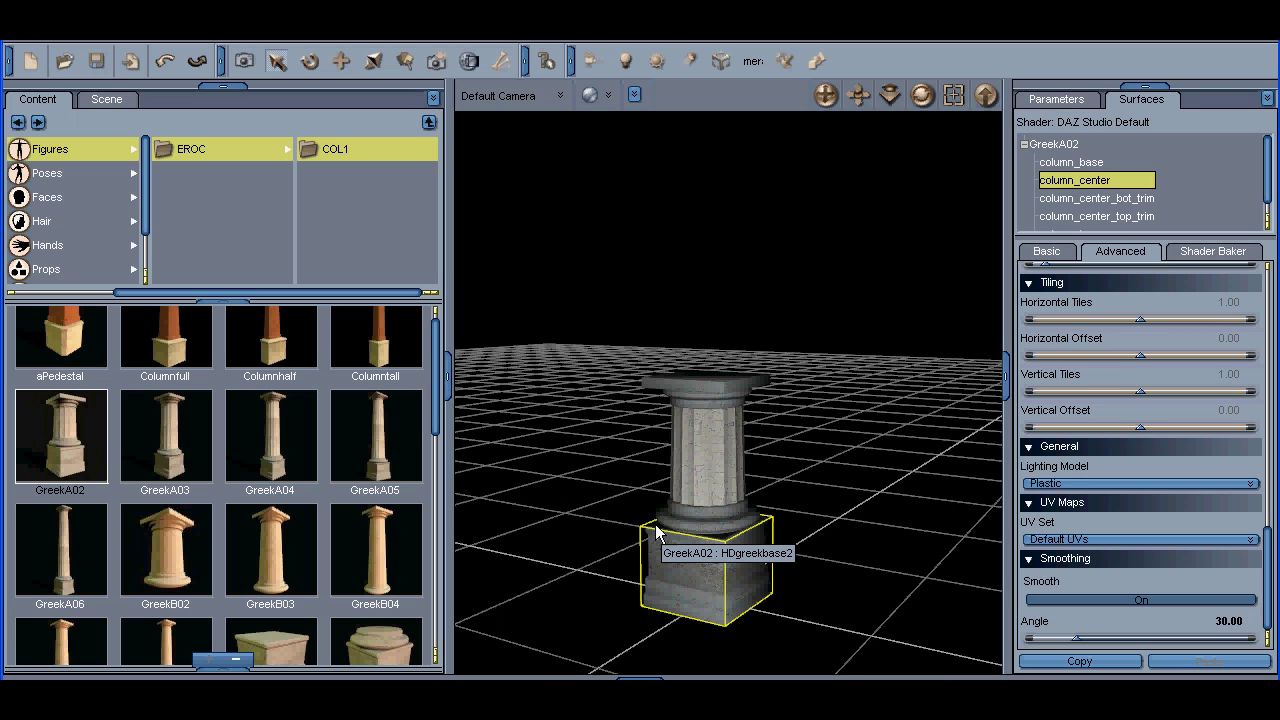
key(Delete)
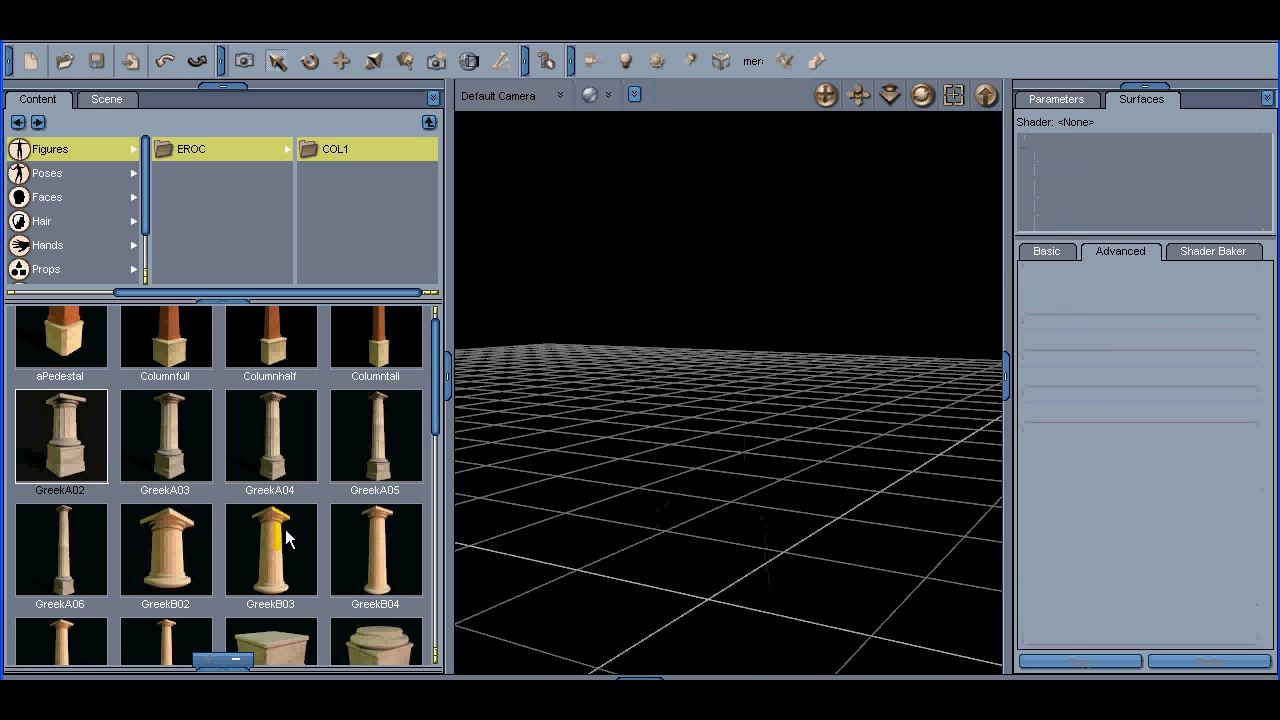
Load the GreekA04 figure and set the smoothing angle of its column_center surface to 30
double_click(281, 443)
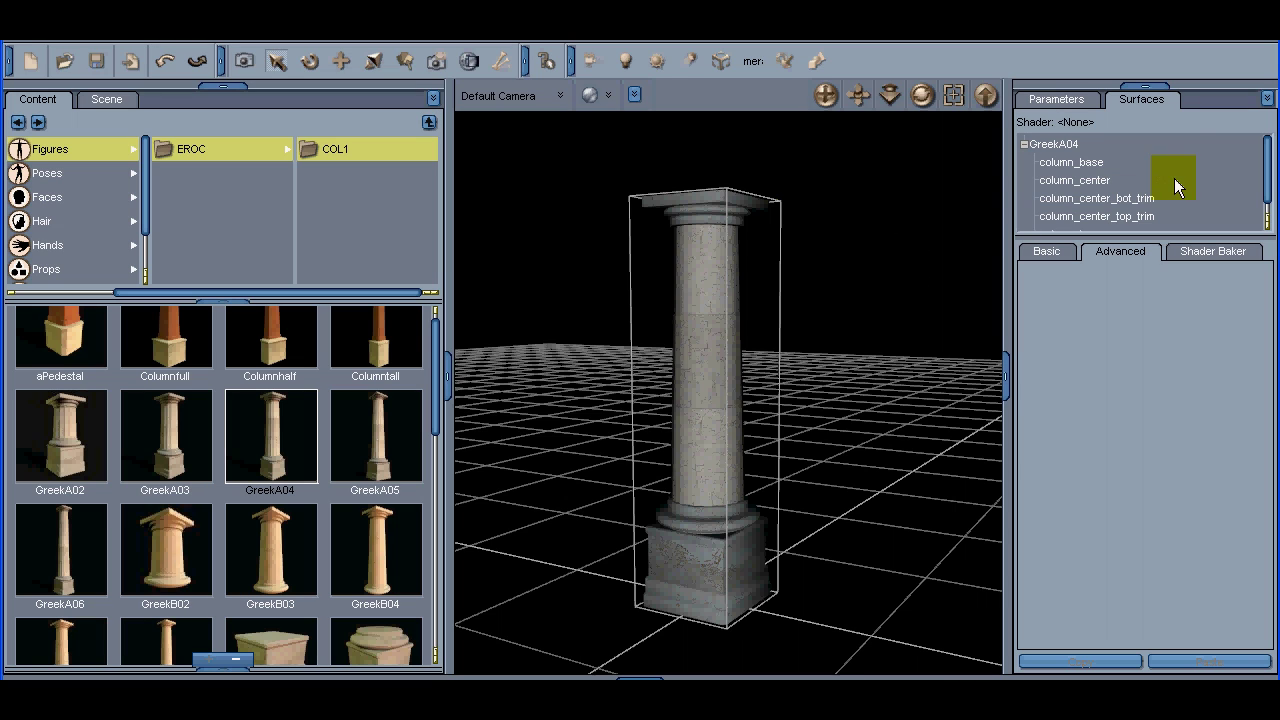
click(1082, 180)
drag(1263, 331, 1260, 618)
click(1232, 622)
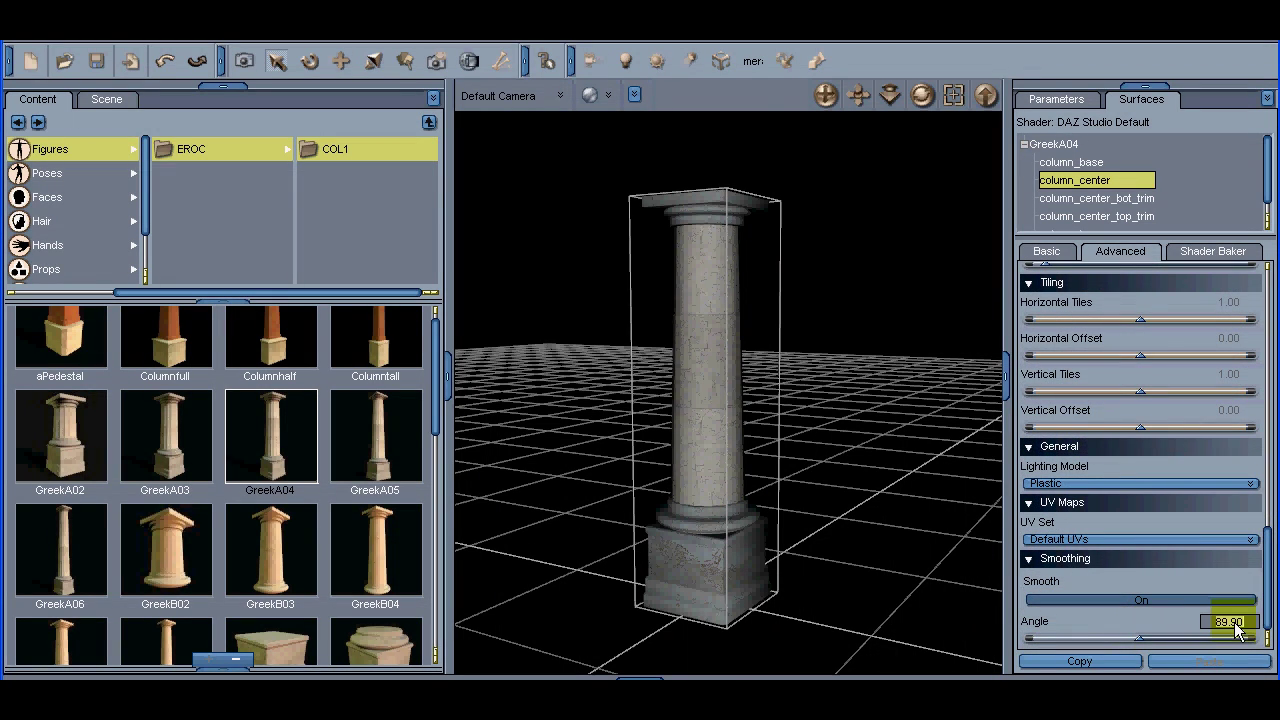
text(30)
key(Return)
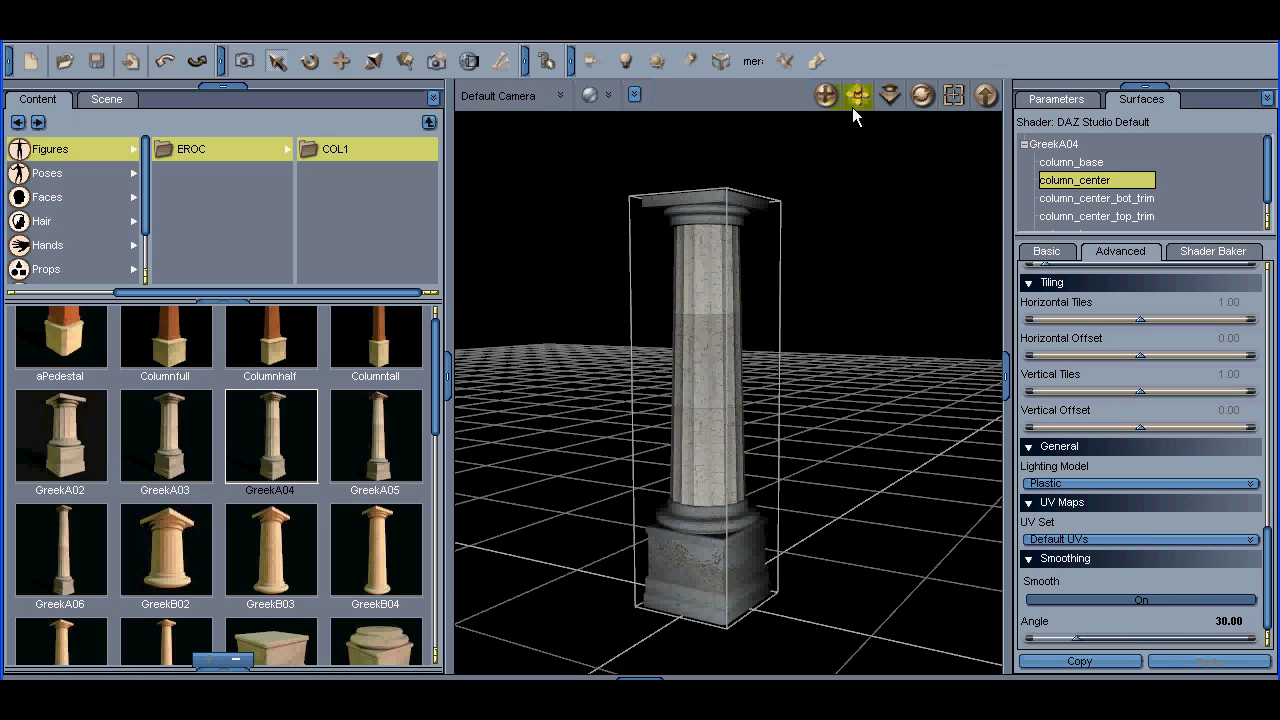
drag(637, 322, 600, 300)
drag(825, 95, 855, 125)
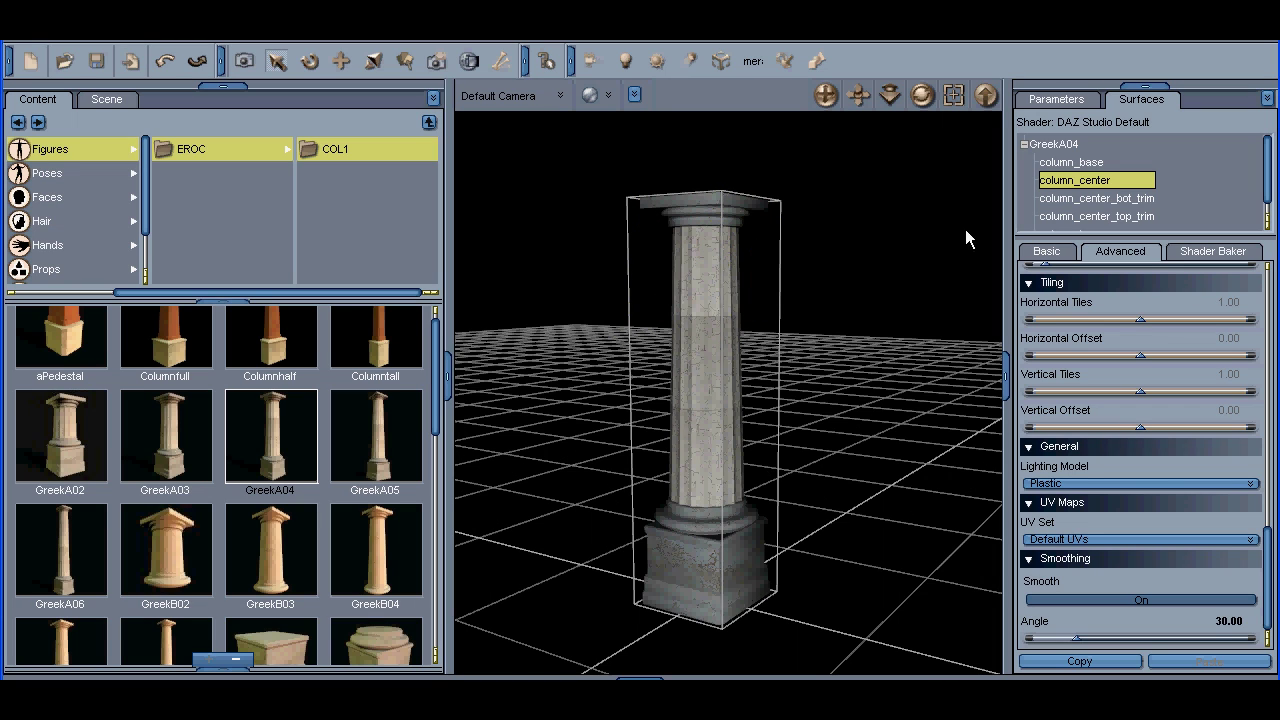
Rotate GreekA04's upper shaft section HDgreekcolA04 to about -1.73 yrot and -10.81 zrot
click(1058, 104)
click(705, 263)
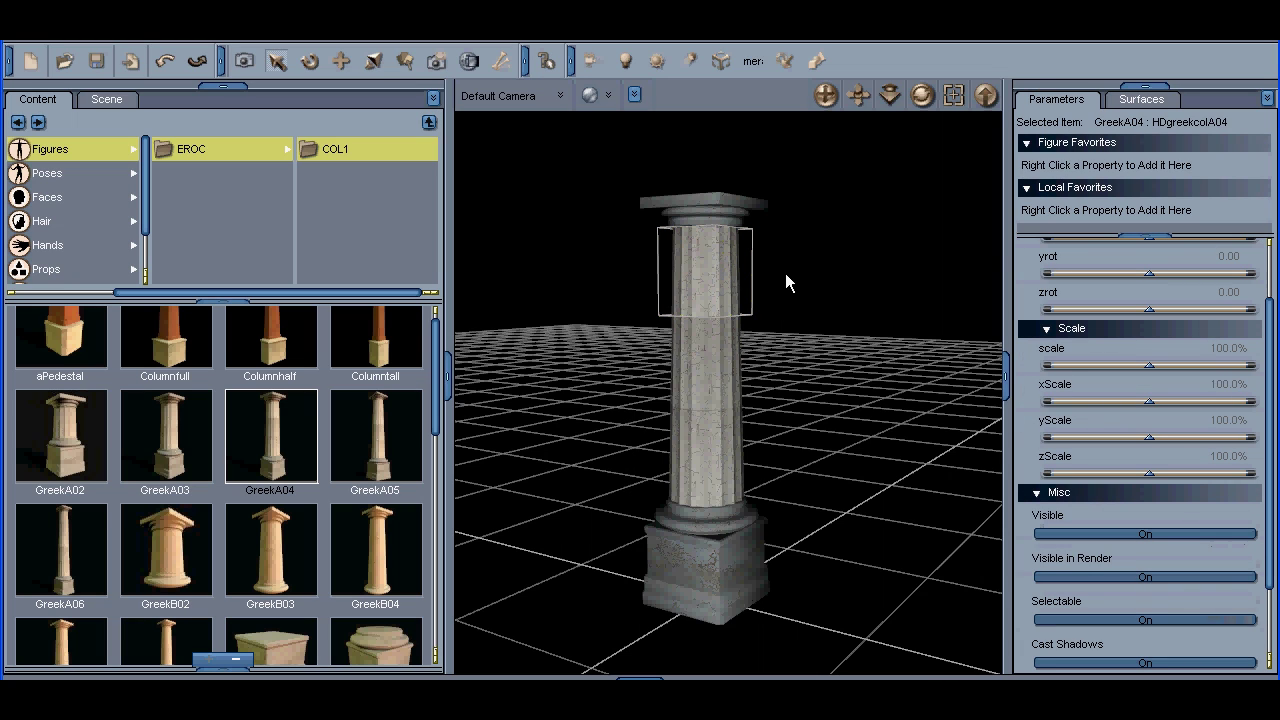
drag(1268, 416, 1260, 331)
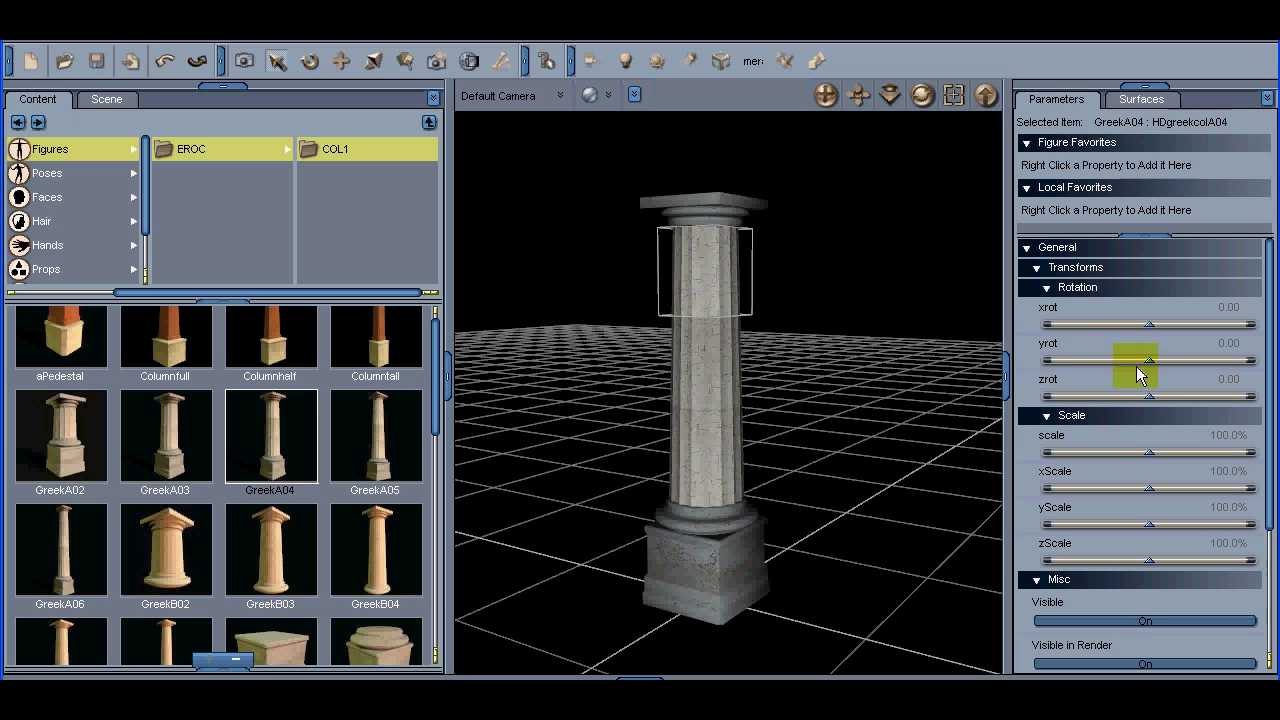
drag(1145, 359, 1160, 403)
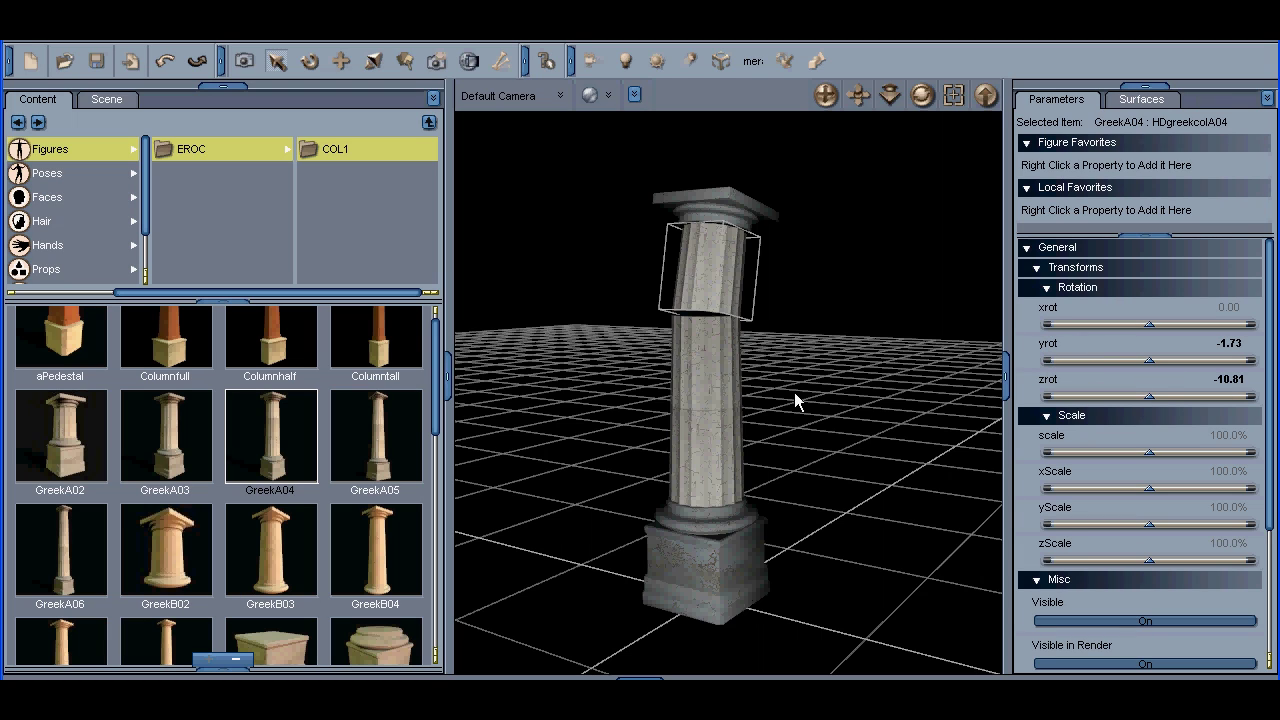
Select the column's cap to try its rotation, and undo the rotations made on the column parts
click(720, 207)
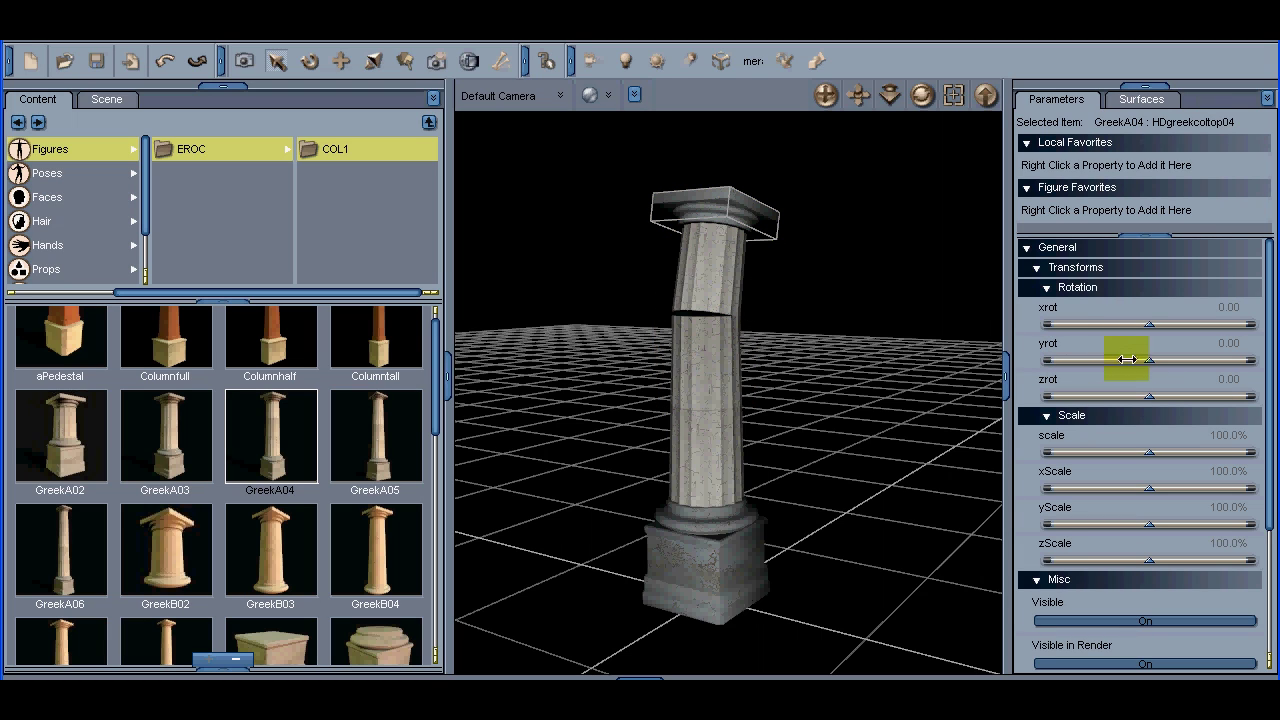
mouse_move(1149, 394)
mouse_down()
mouse_move(1162, 395)
mouse_move(1149, 398)
mouse_up()
key(ctrl+z)
key(ctrl+z)
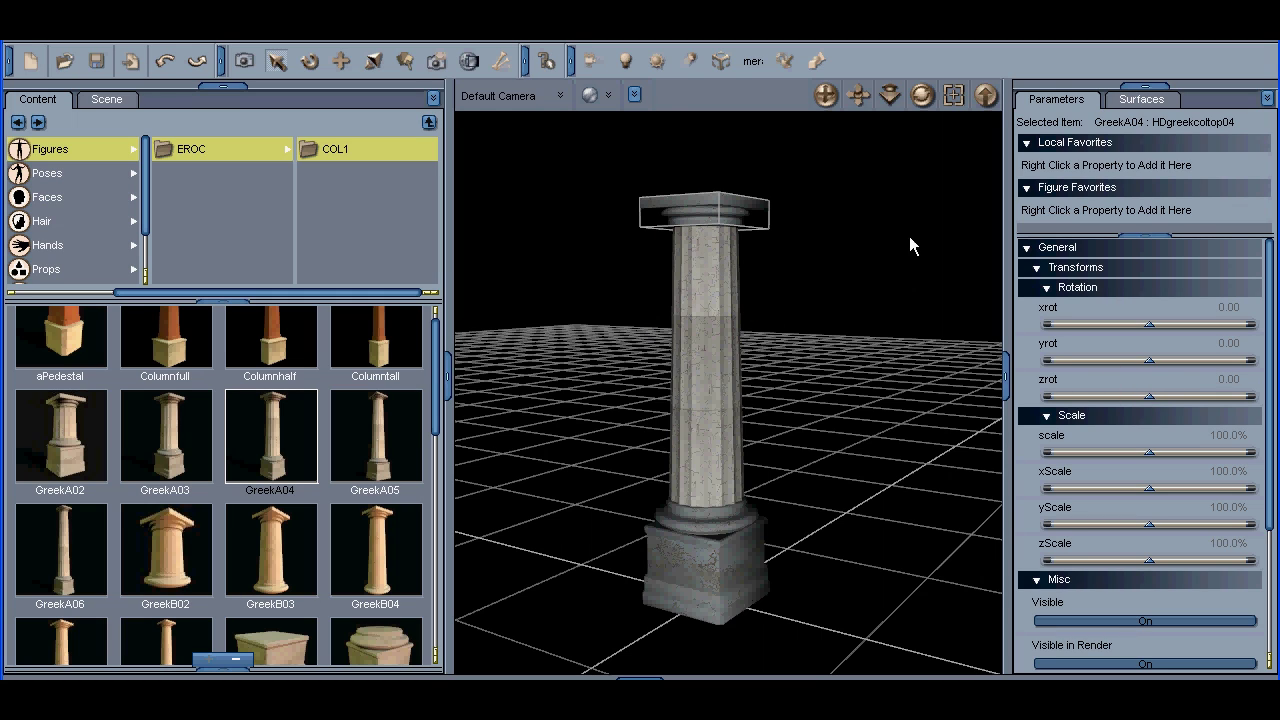
Turn on Bend for the lower and middle shaft sections of the GreekA04 column
scroll(1258, 330, down, 4)
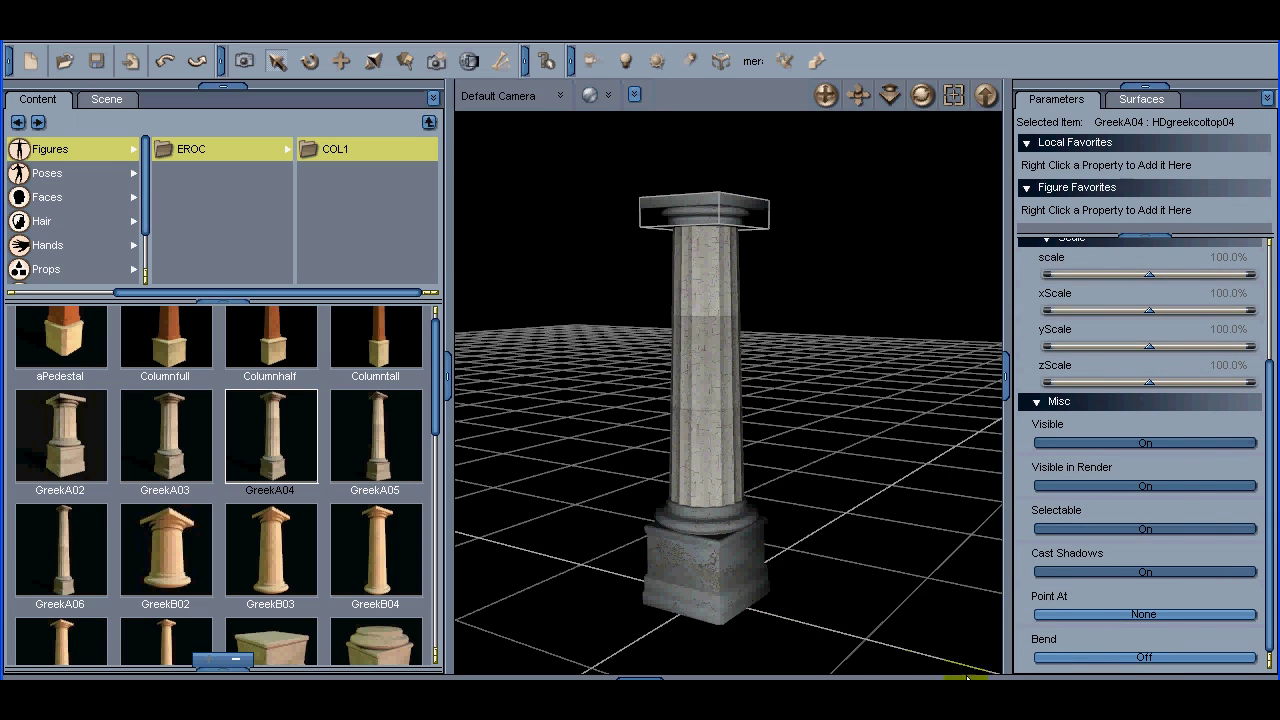
click(693, 465)
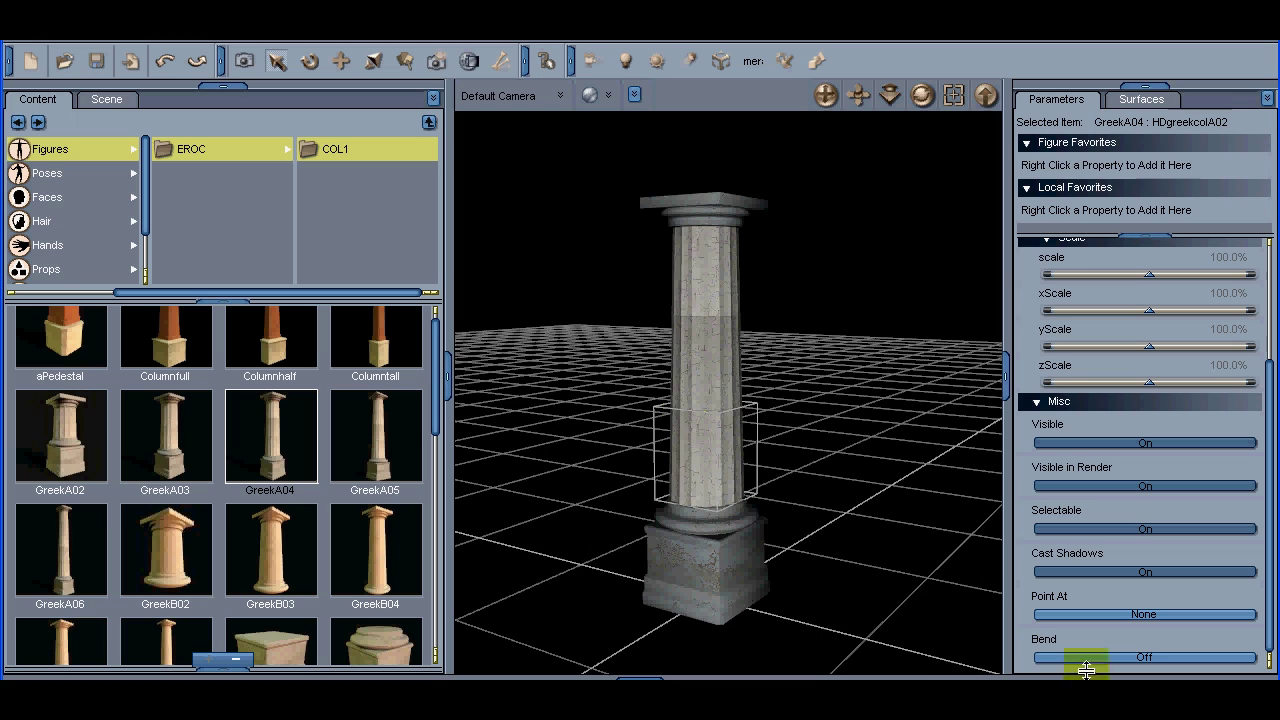
click(1135, 655)
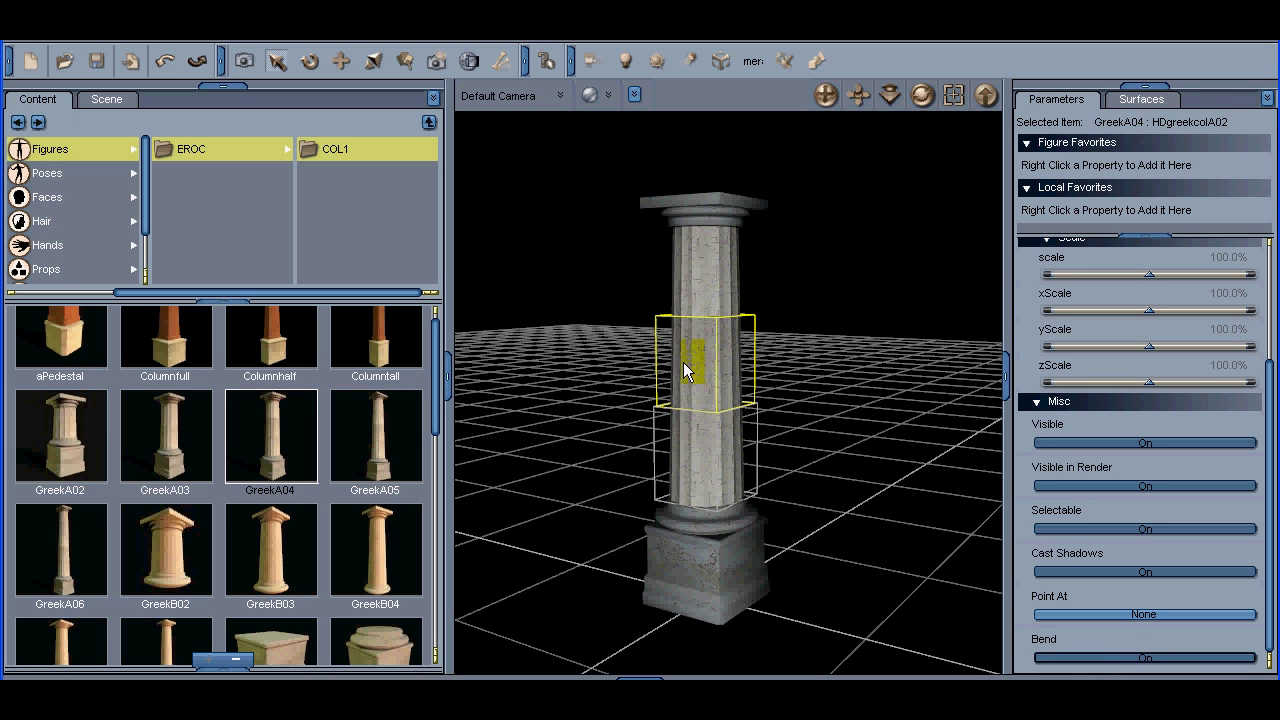
click(705, 377)
click(1143, 653)
Turn on Bend for the upper shaft section HDgreekcolA04 and reselect the lower section HDgreekcolA02
click(697, 283)
click(1100, 650)
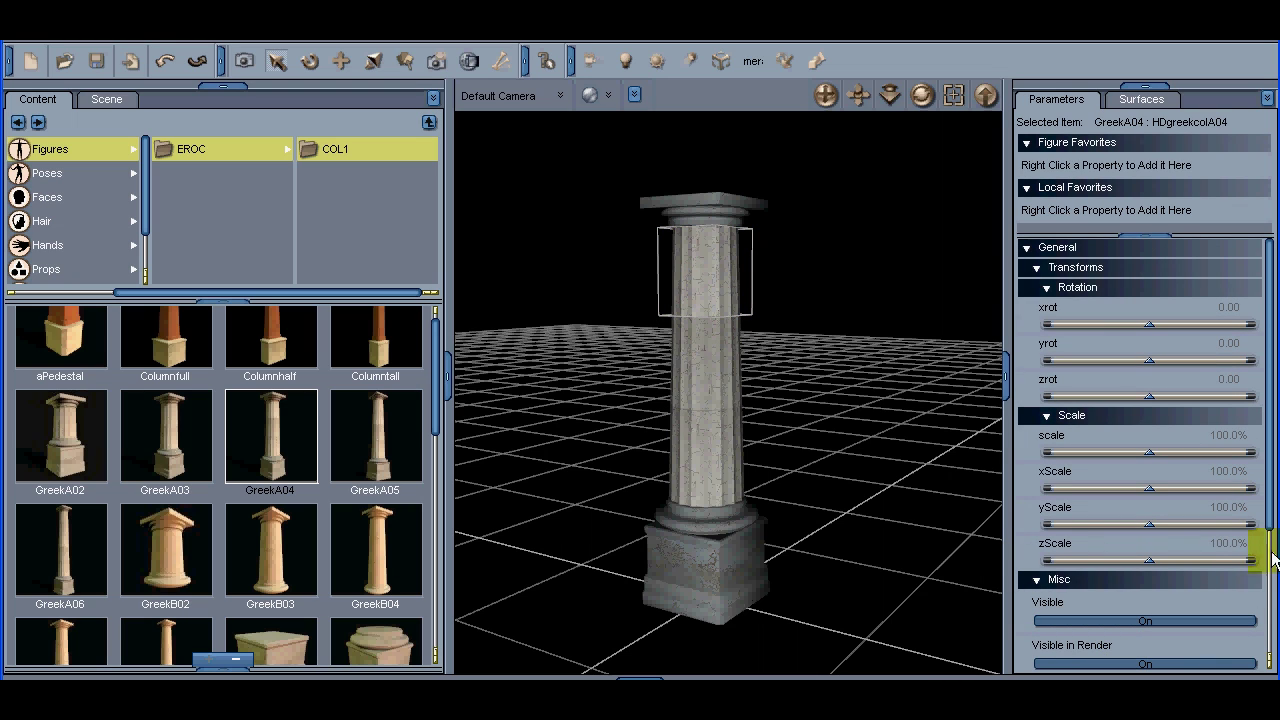
drag(1265, 514, 1265, 648)
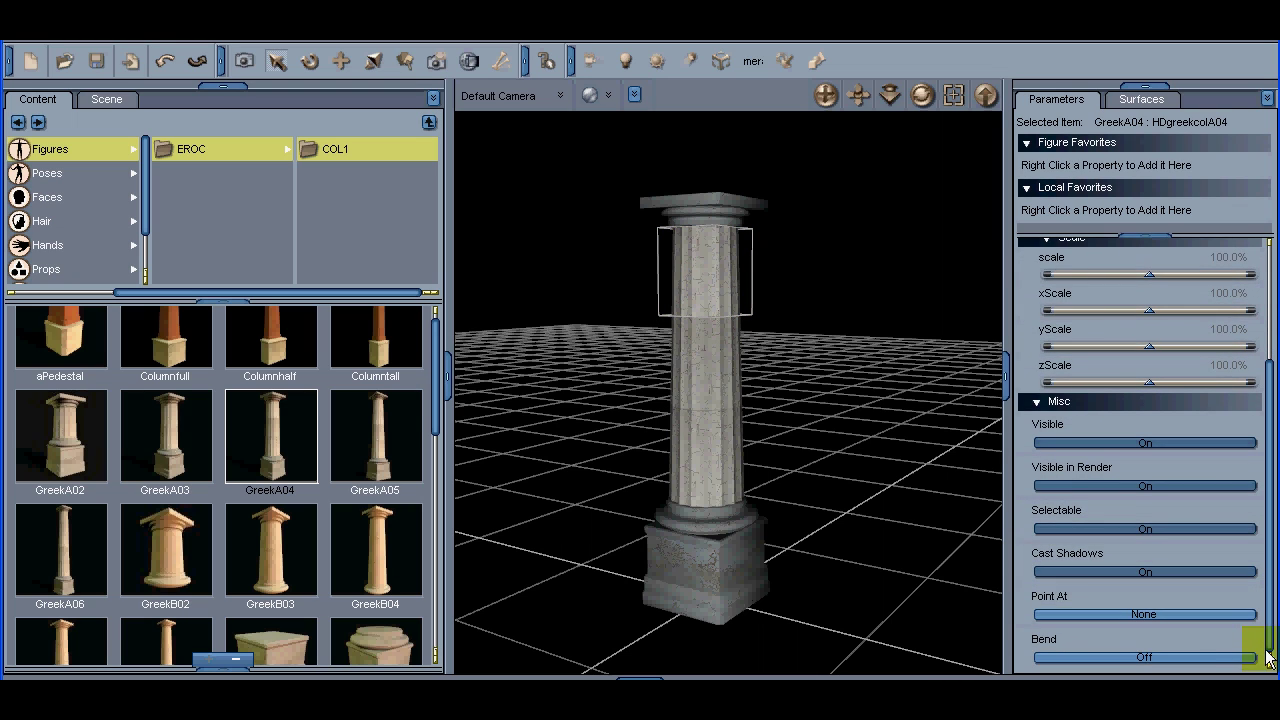
click(1160, 654)
drag(1257, 520, 1258, 345)
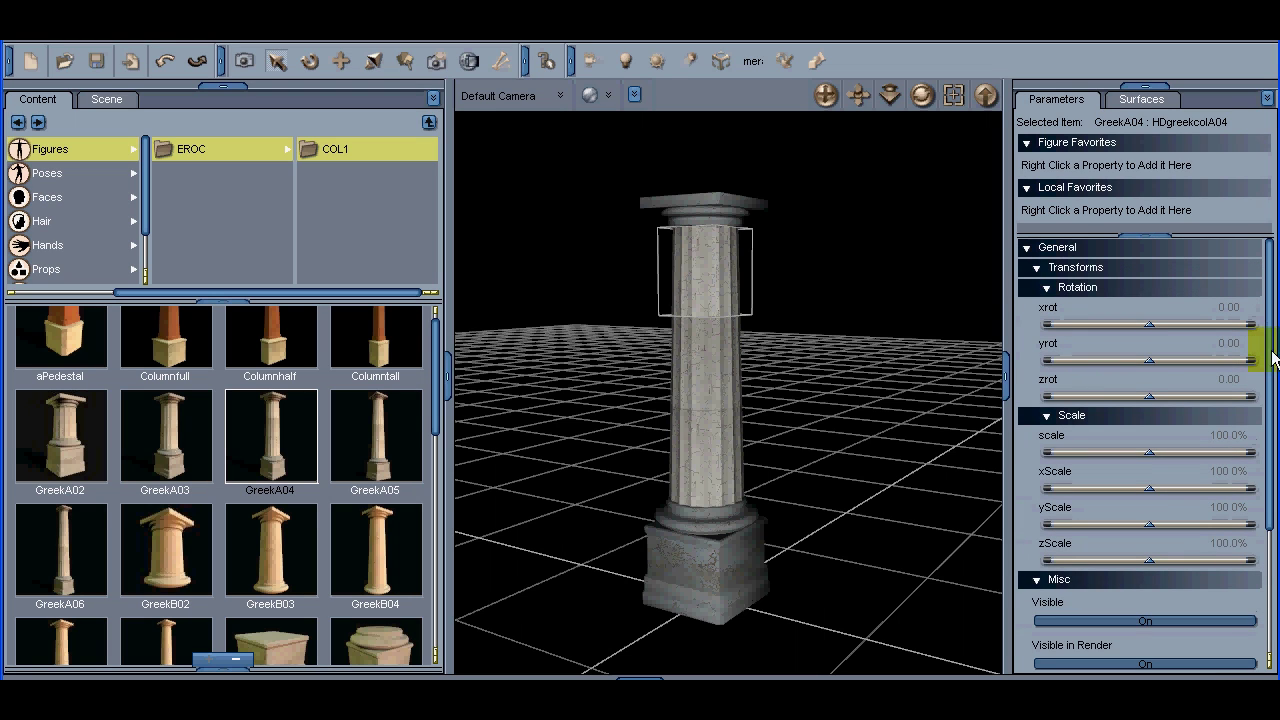
click(697, 437)
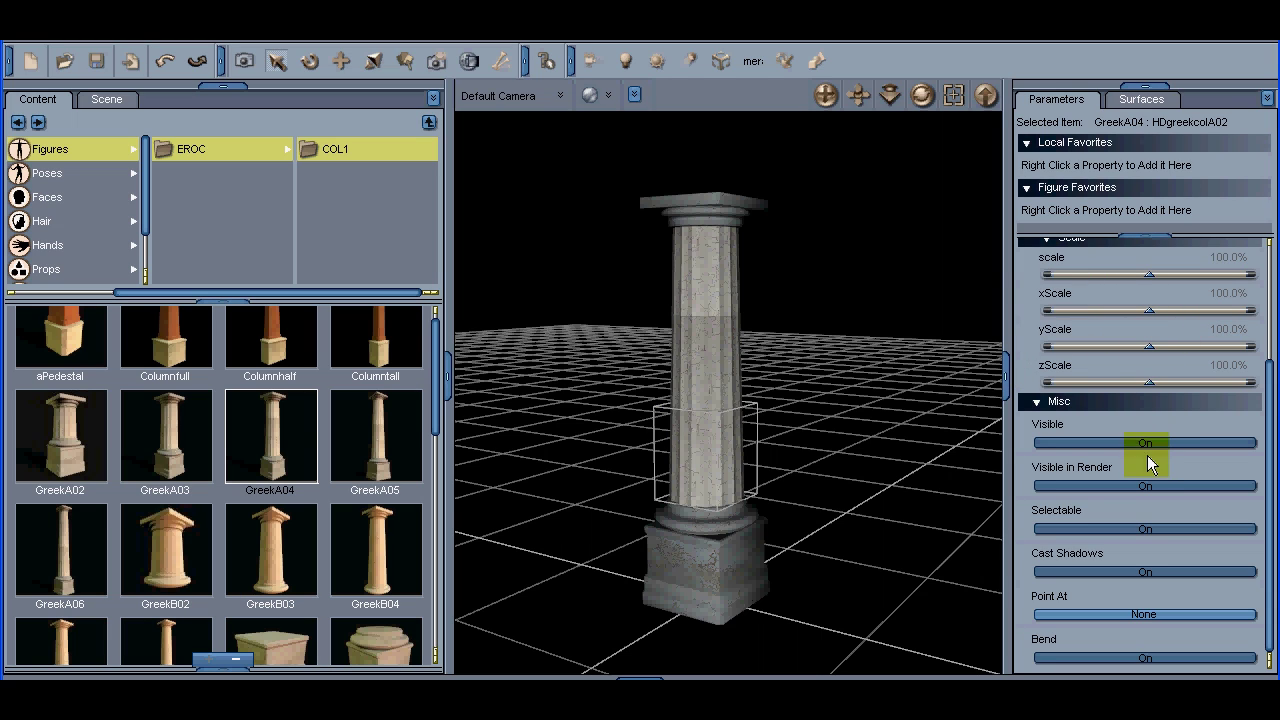
Set yrot to 15 for the lower shaft section HDgreekcolA02 and the middle section HDgreekcolA03 of the GreekA04 column
drag(1266, 377, 1272, 255)
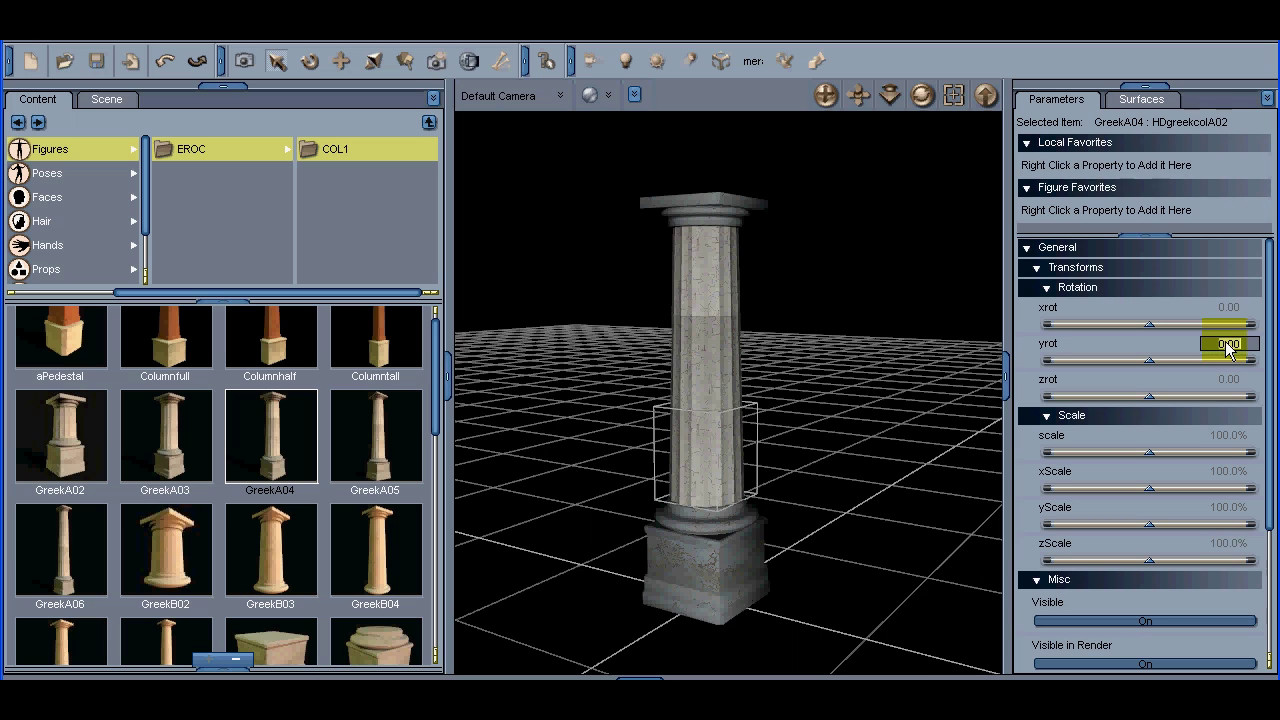
text(15)
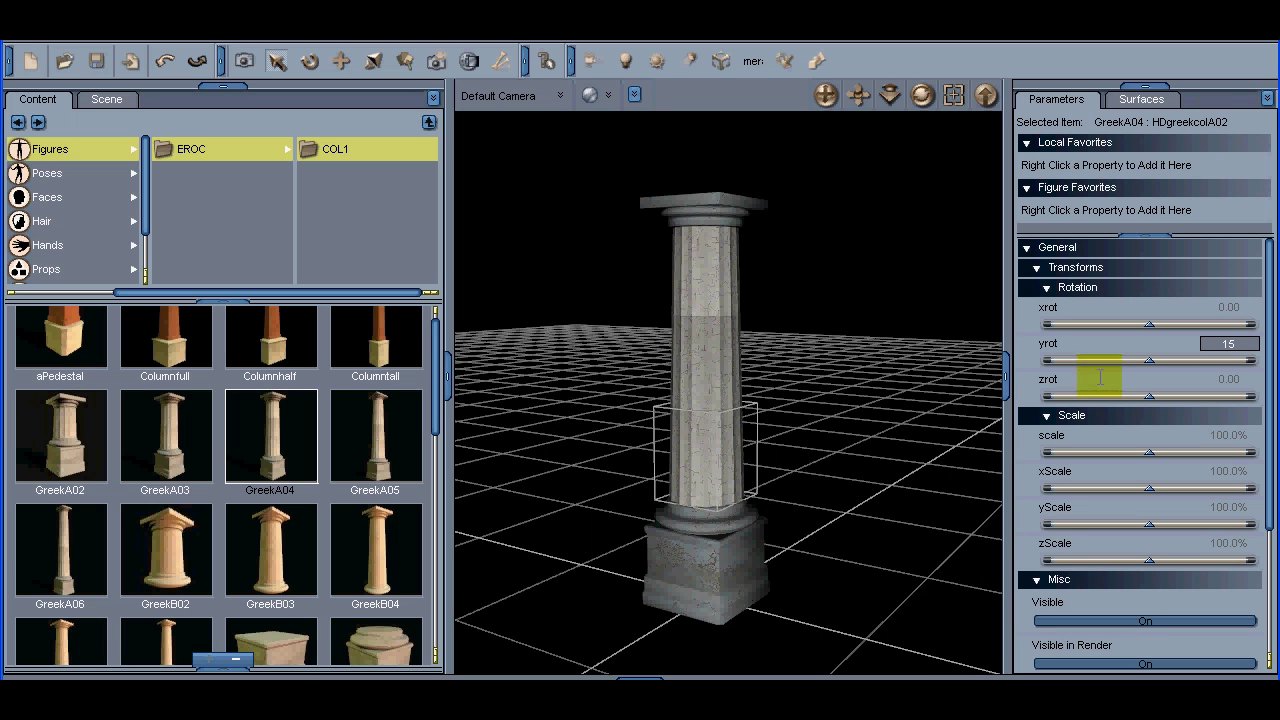
key(Return)
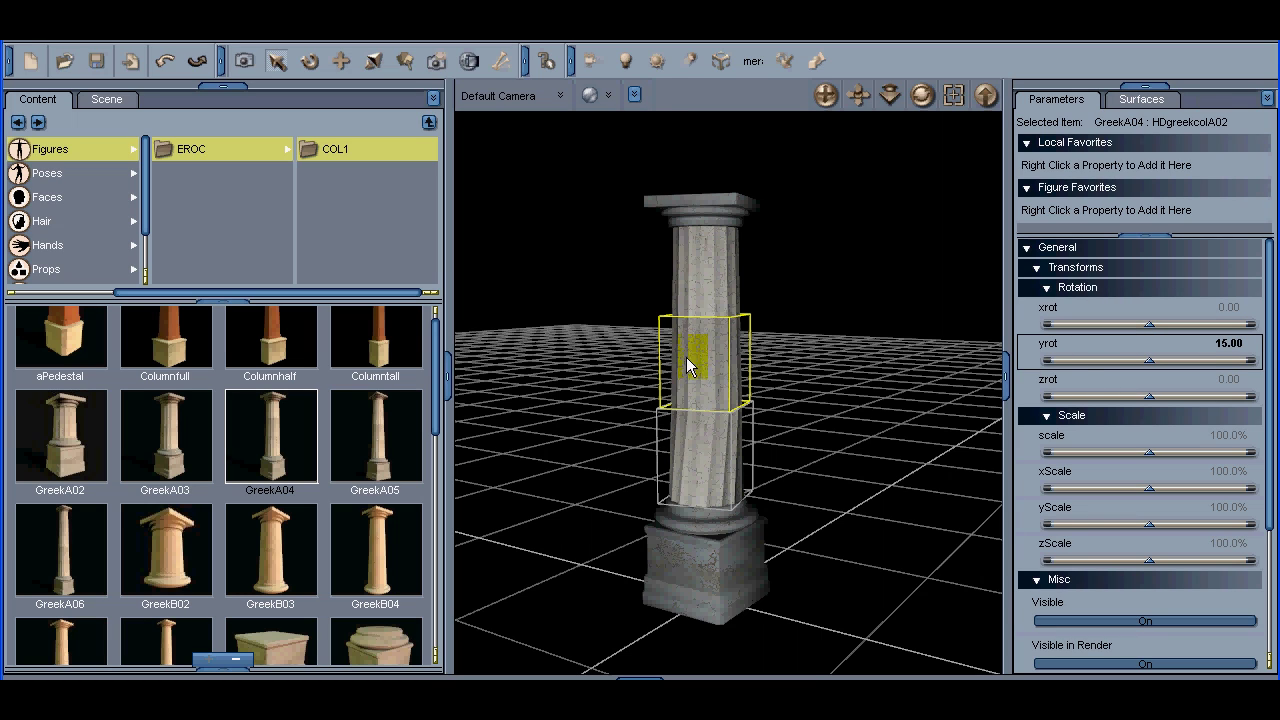
click(686, 357)
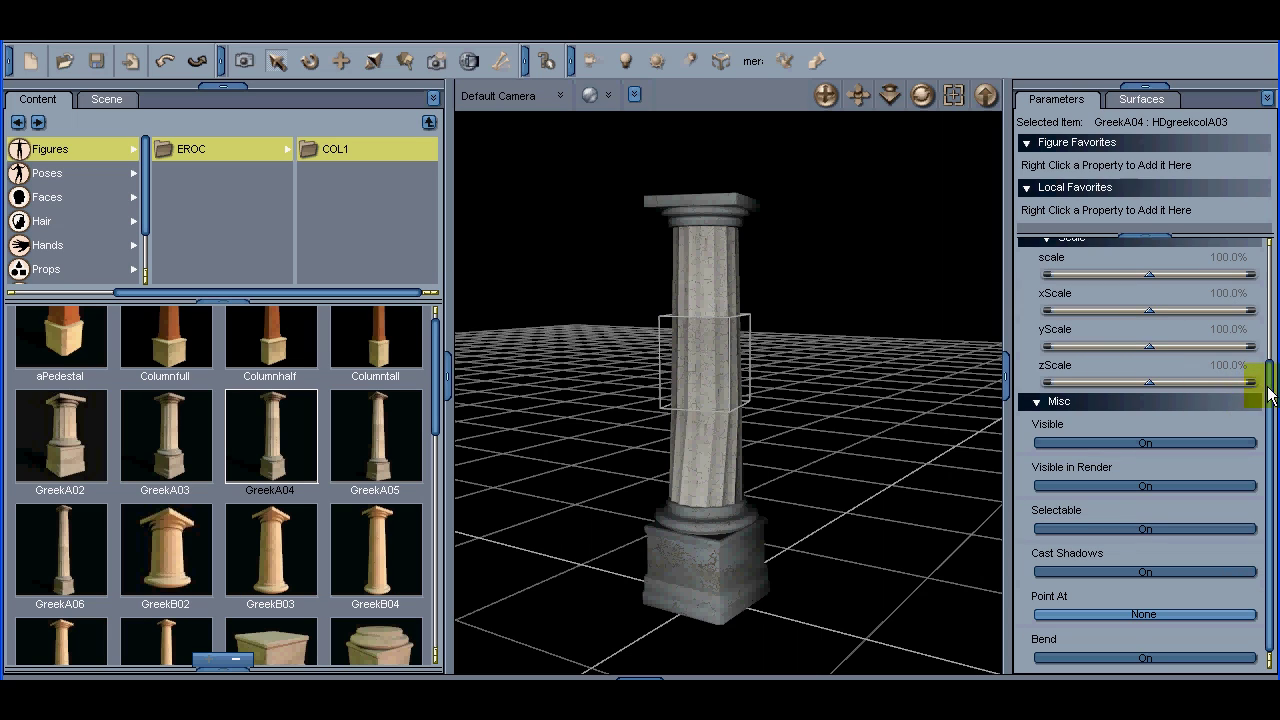
drag(1260, 371, 1257, 277)
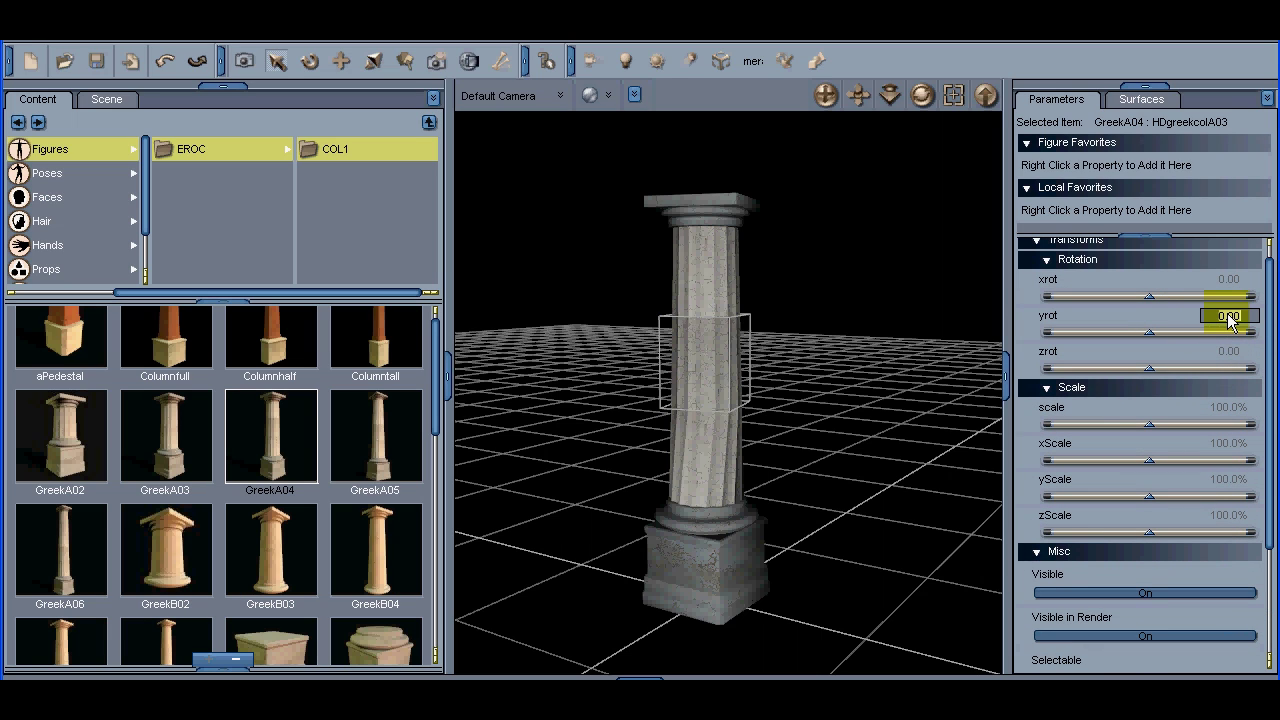
text(15)
key(Return)
Set yrot to 15 for the column's upper shaft section HDgreekcolA04
click(708, 252)
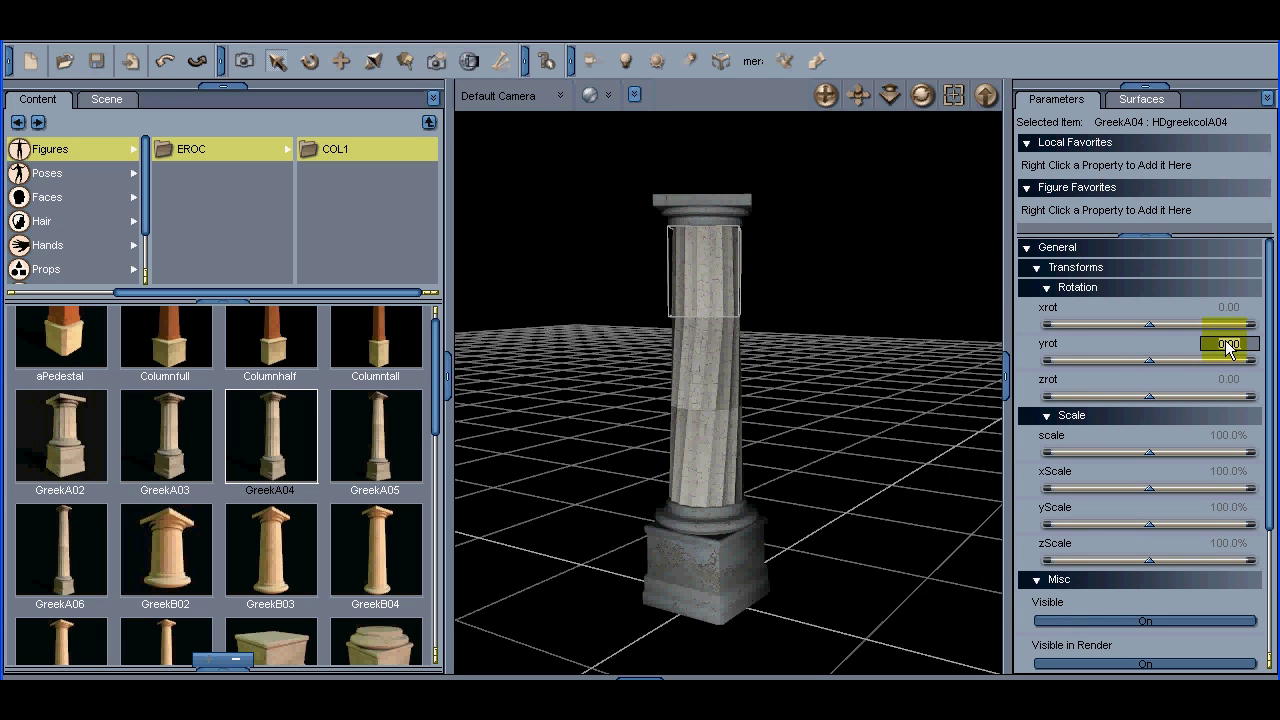
text(15)
key(Return)
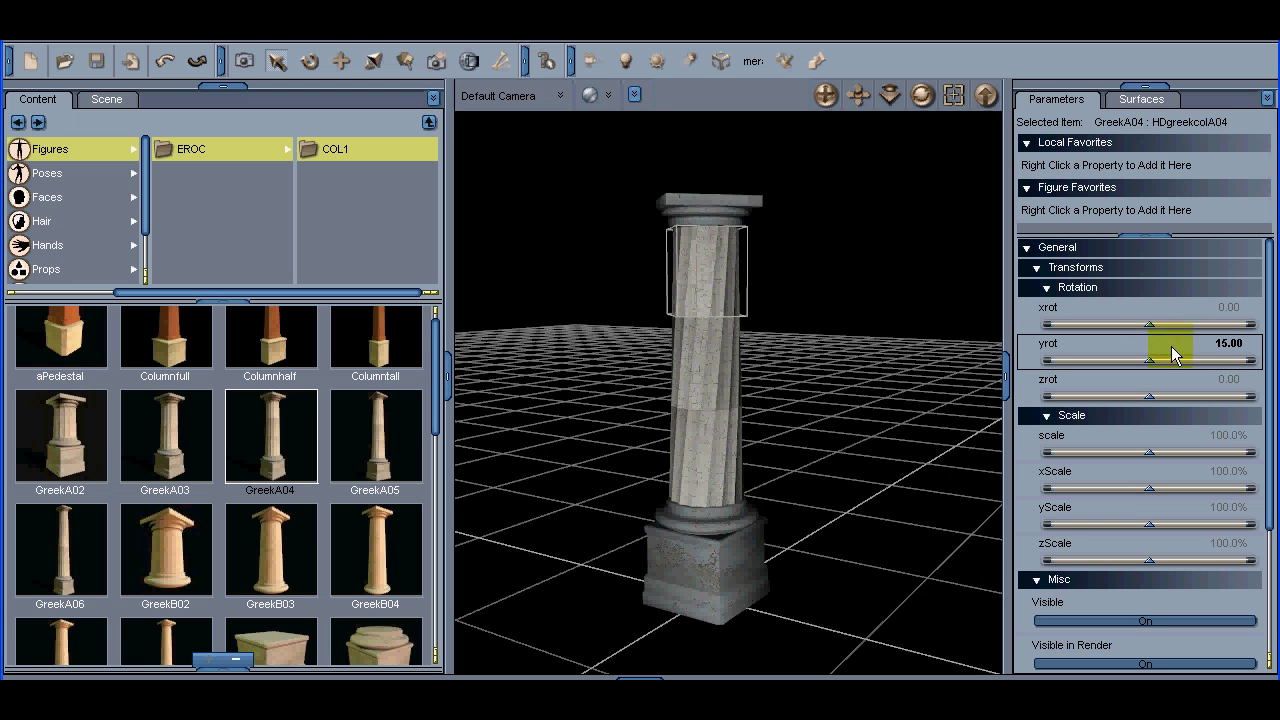
drag(826, 95, 826, 160)
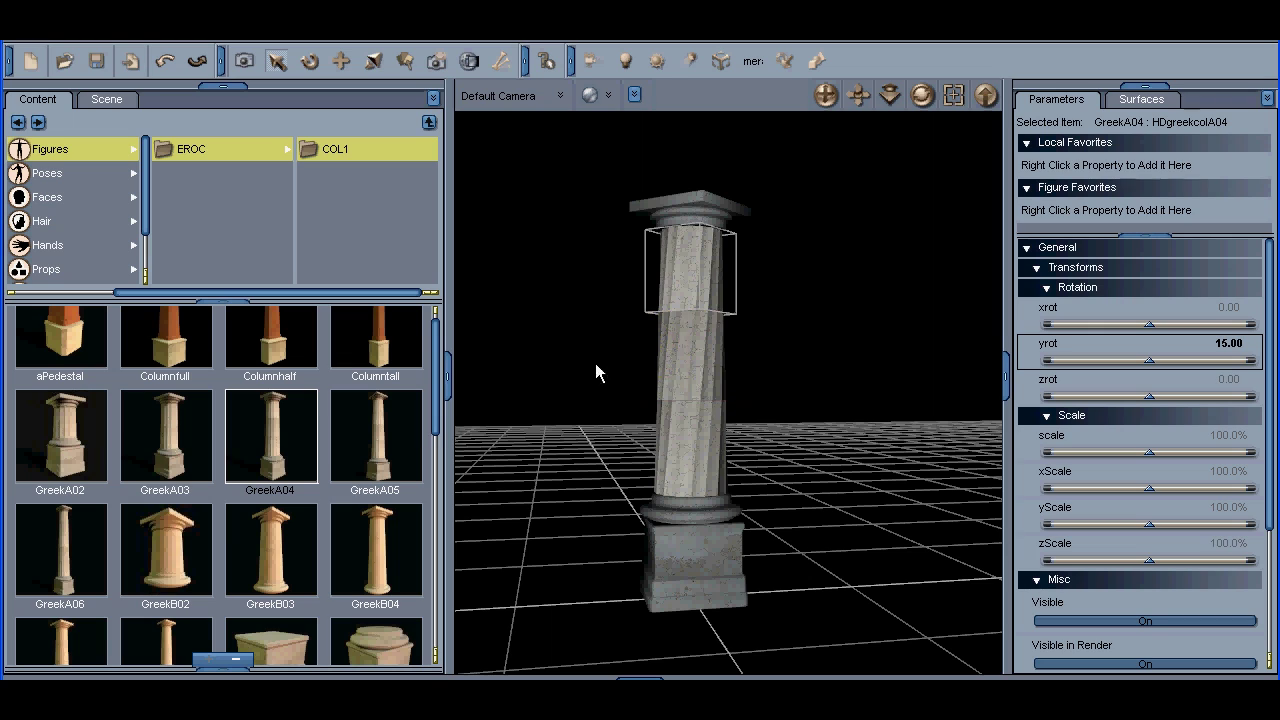
Apply the HDcolumn18 material preset from the EROC COL1 poses folder to the twisted GreekA04 column
click(45, 173)
click(335, 150)
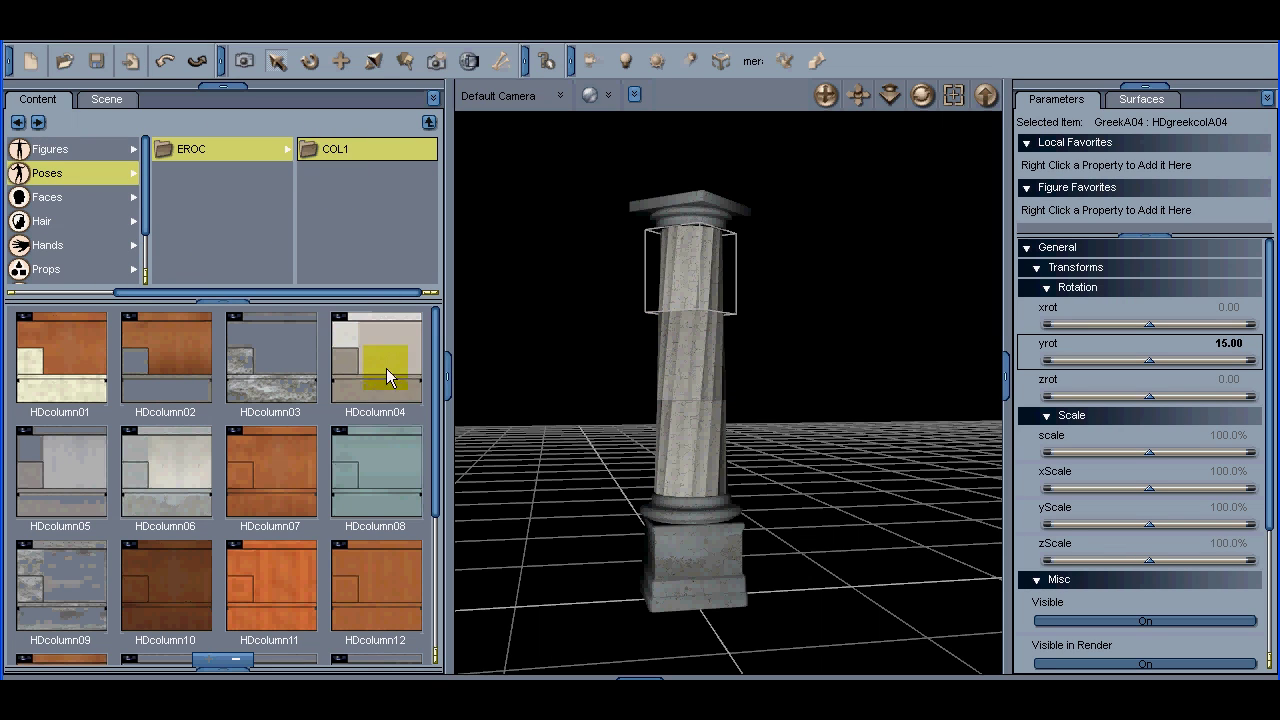
drag(427, 392, 431, 529)
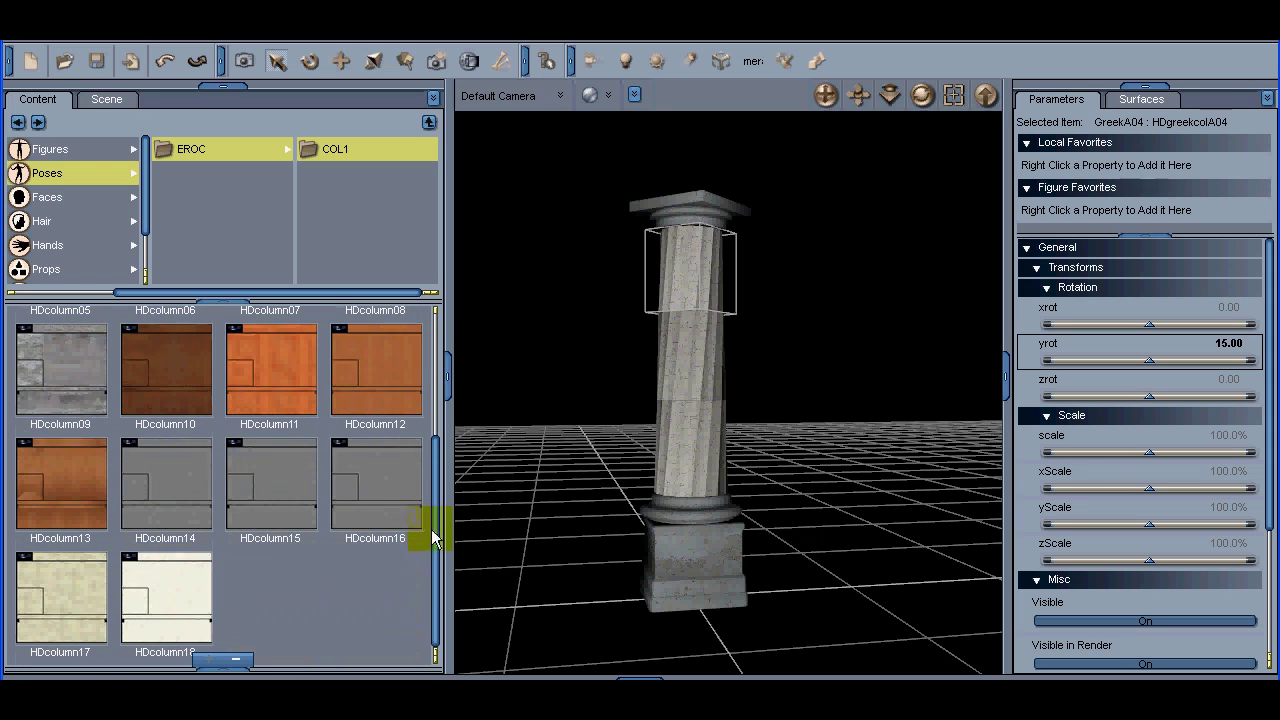
double_click(156, 592)
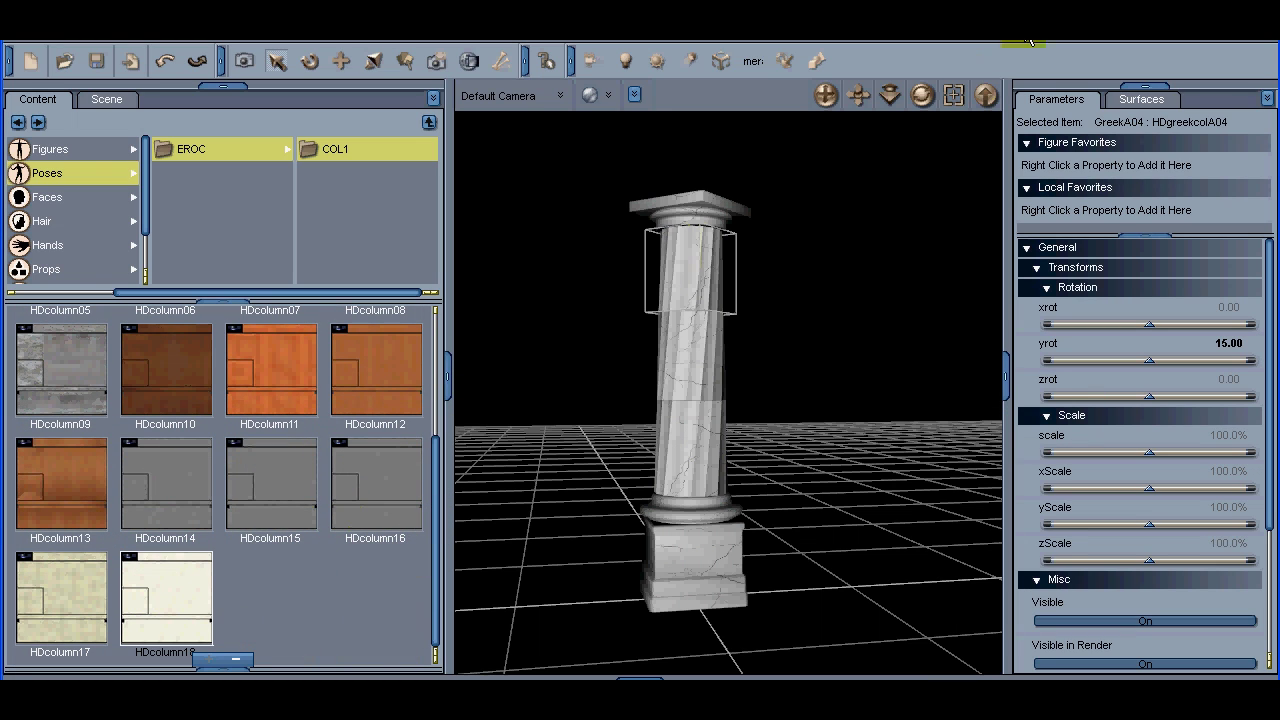
drag(889, 95, 889, 62)
drag(652, 335, 651, 309)
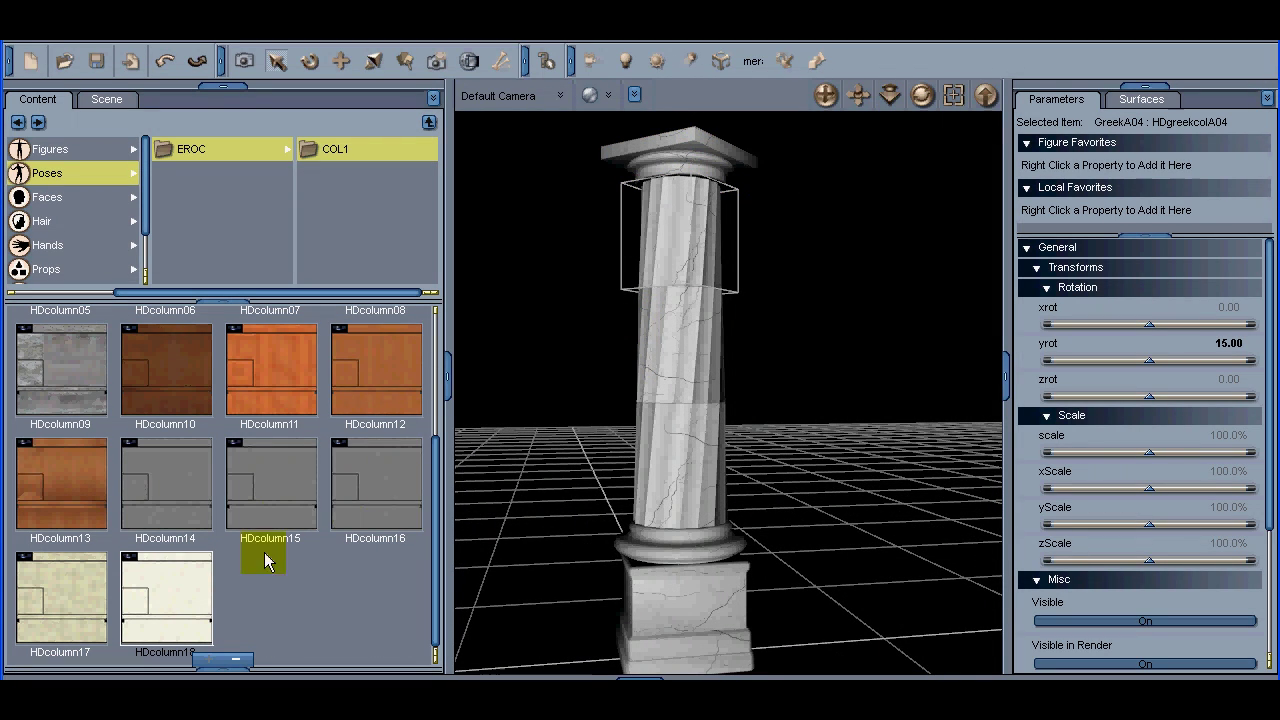
Apply the HDcolumn17 material preset to the GreekA04 column, followed by the HDcolumn10 preset
double_click(59, 582)
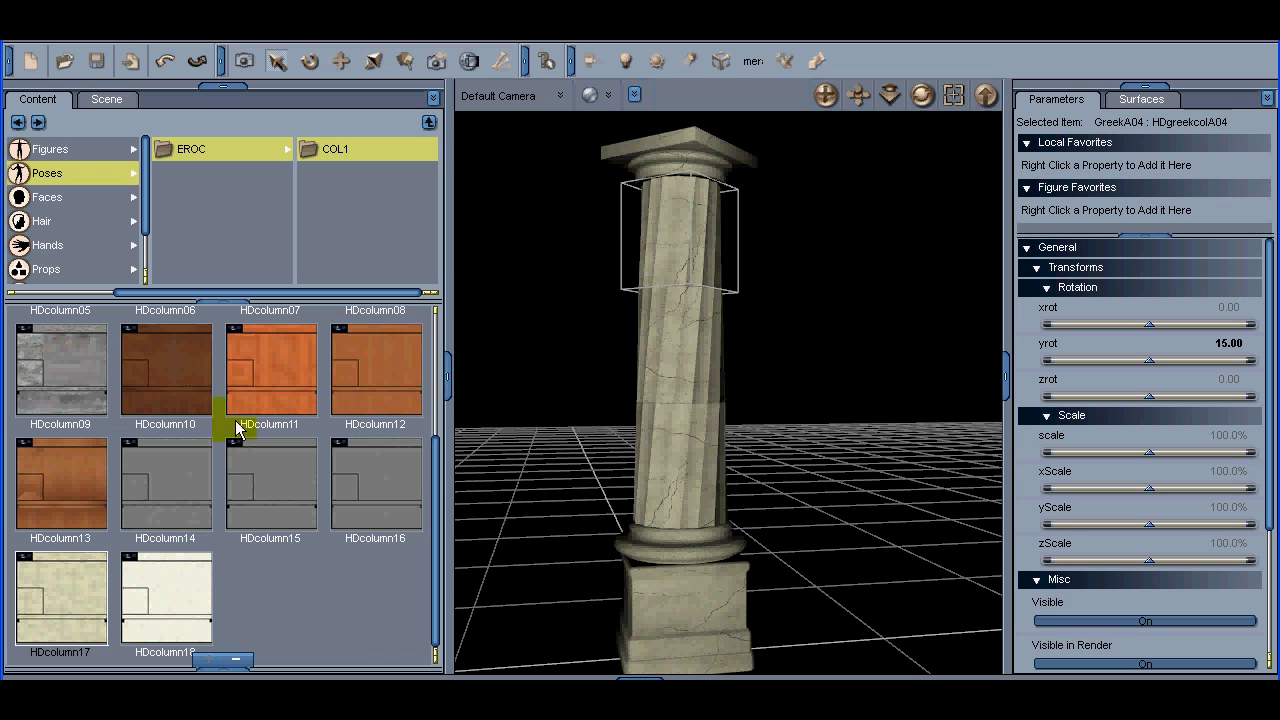
double_click(162, 369)
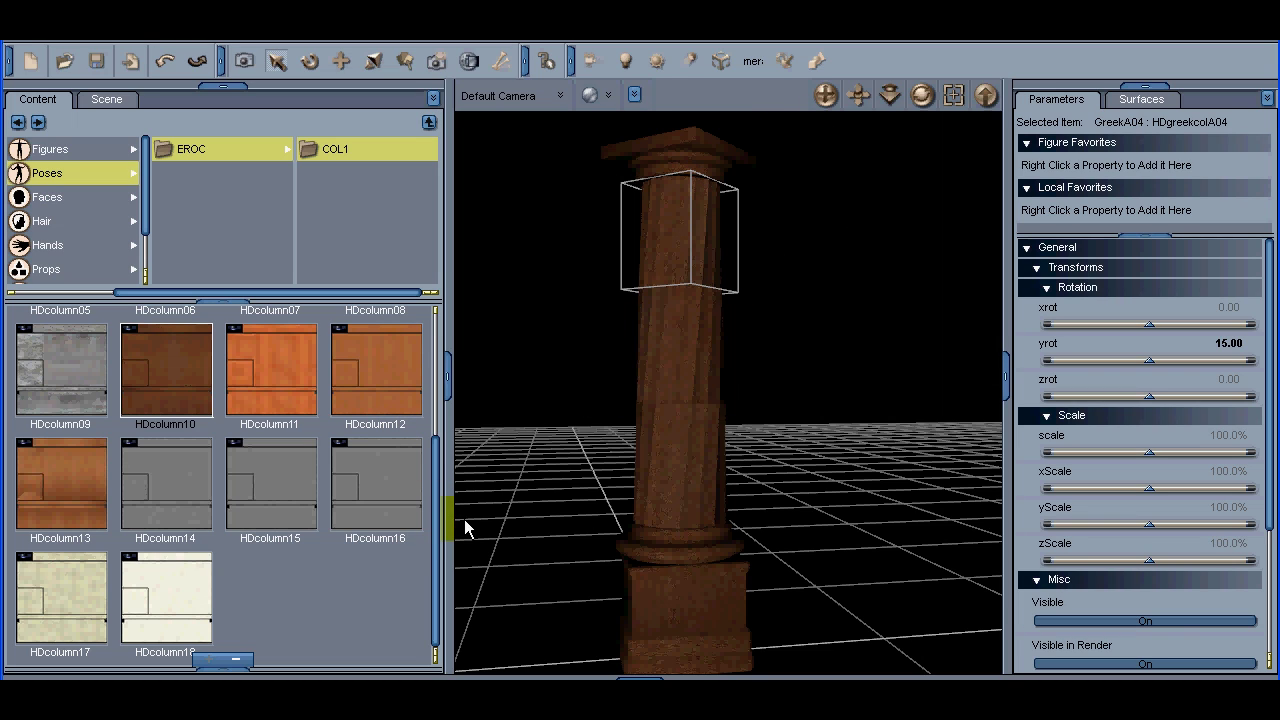
drag(1268, 508, 1268, 626)
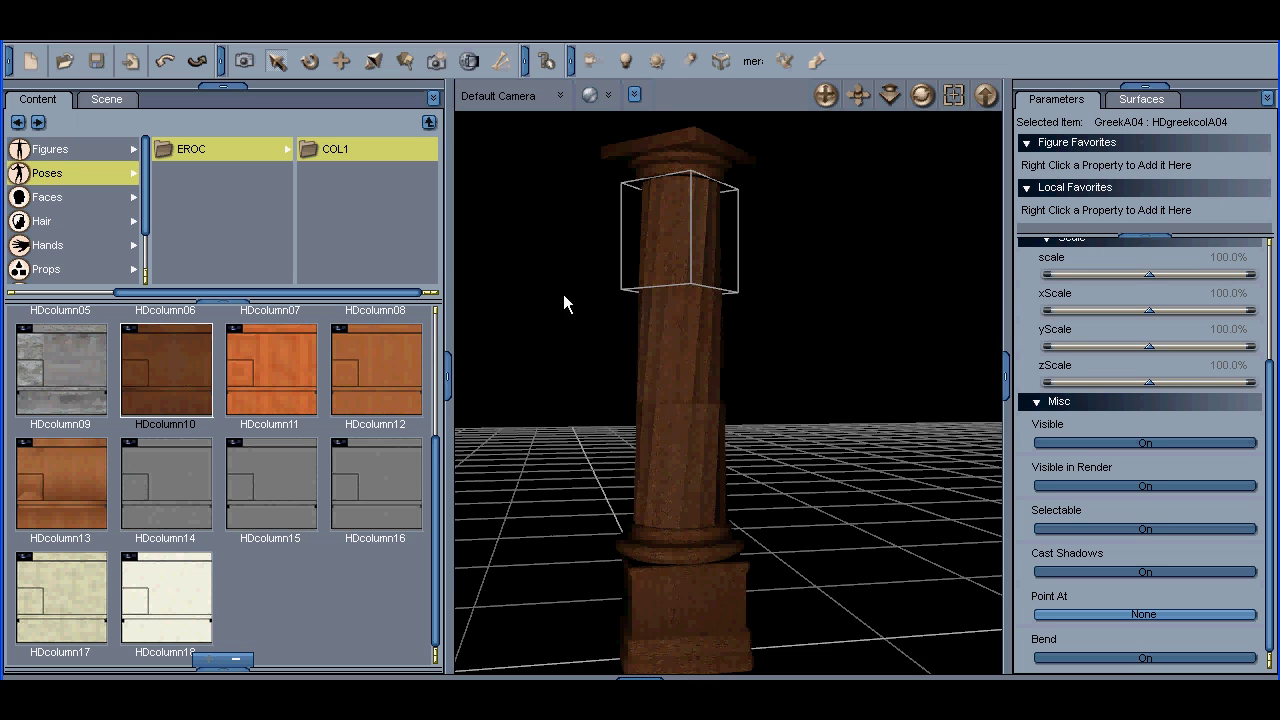
Delete the GreekA04 column from the scene and open the EROC COL1 figures folder
click(668, 339)
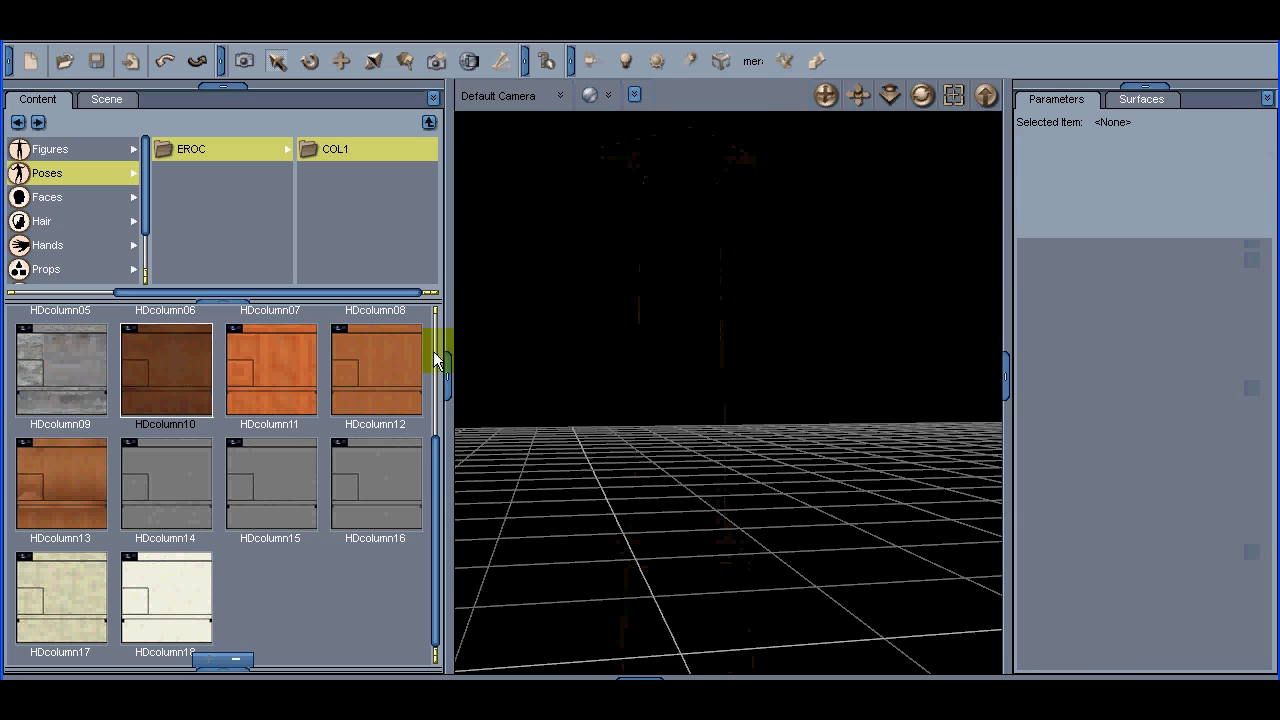
double_click(326, 147)
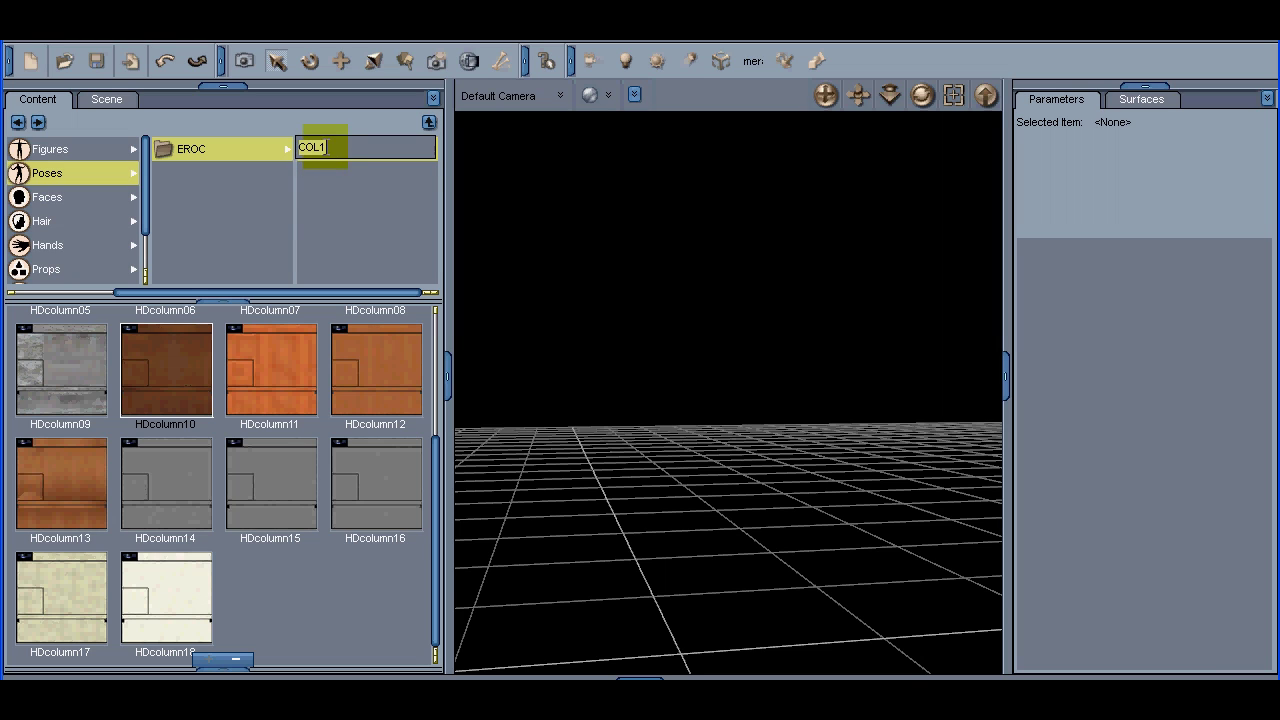
click(61, 149)
click(340, 147)
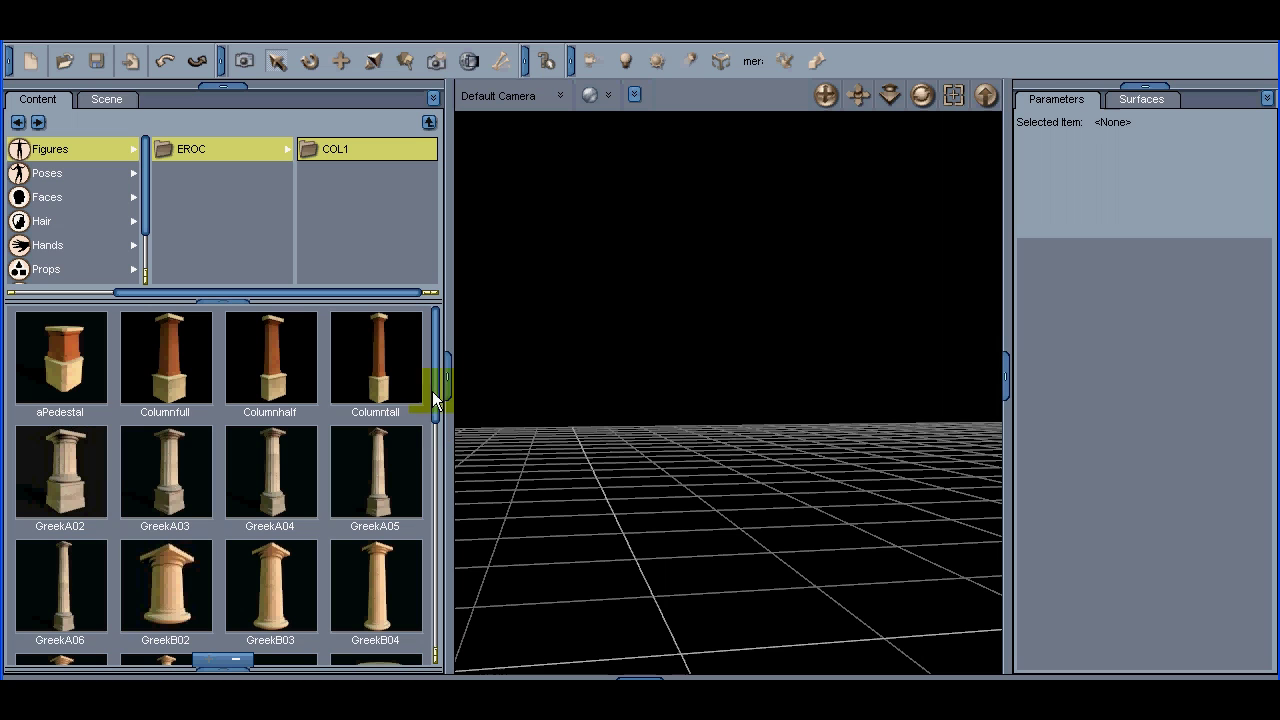
Load the GreekB04 column figure into the empty scene and deselect it
scroll(434, 389, down, 1)
scroll(428, 401, down, 4)
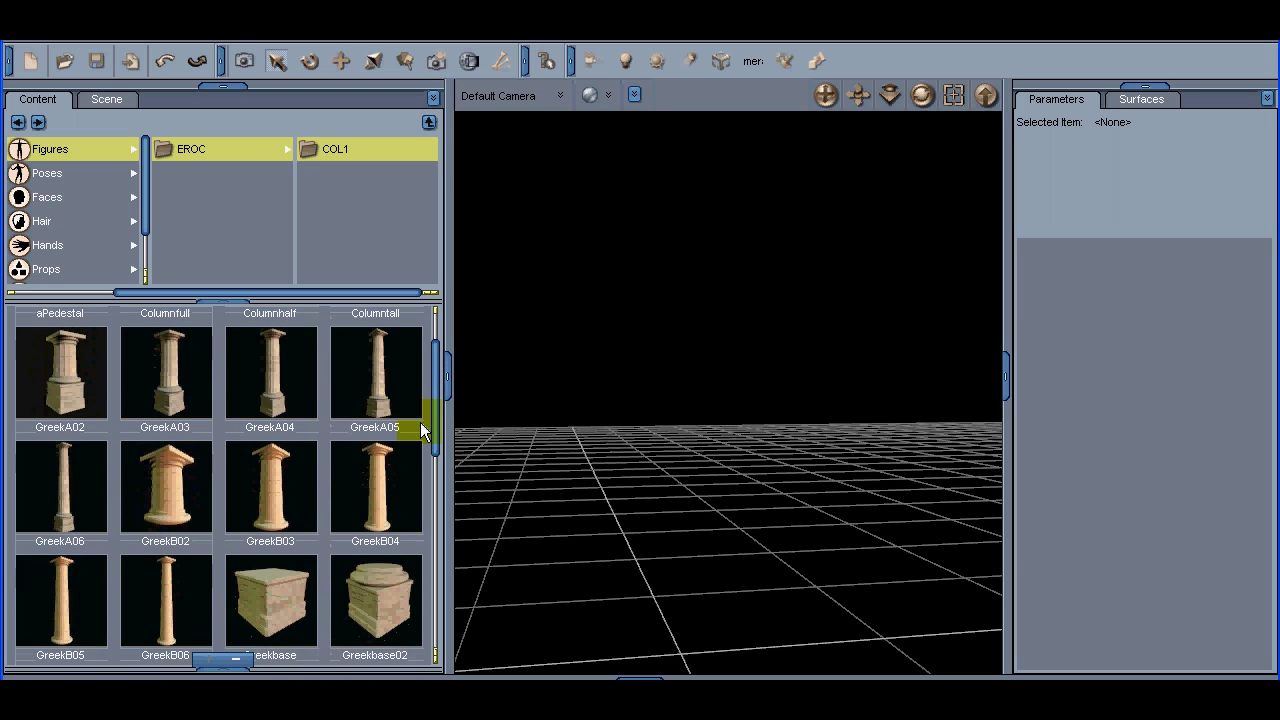
drag(410, 450, 416, 447)
scroll(415, 452, down, 1)
scroll(417, 452, up, 2)
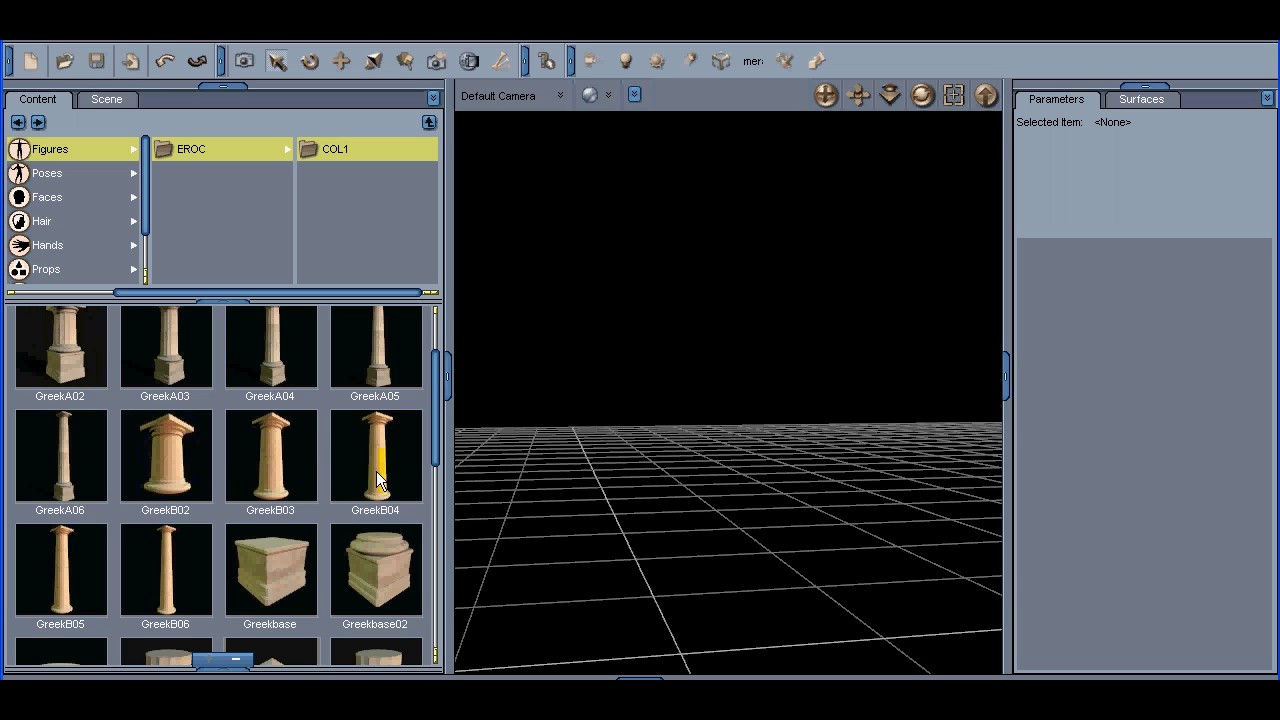
double_click(372, 445)
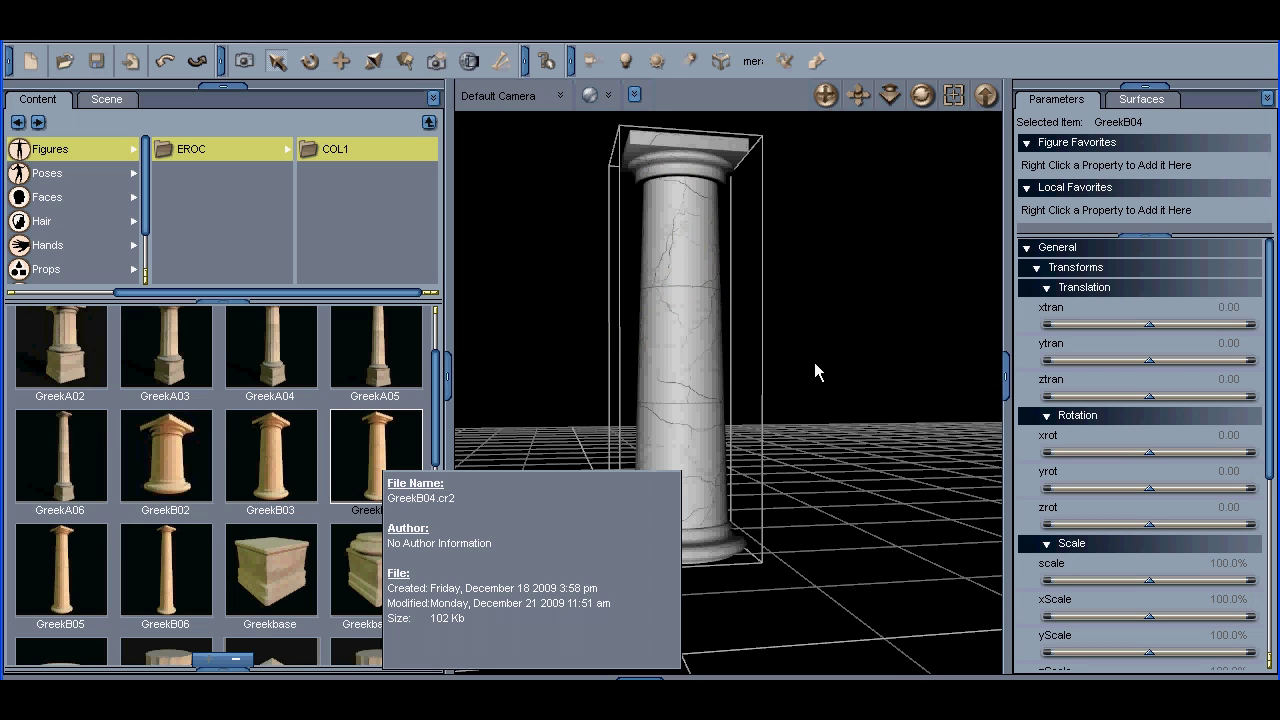
click(787, 508)
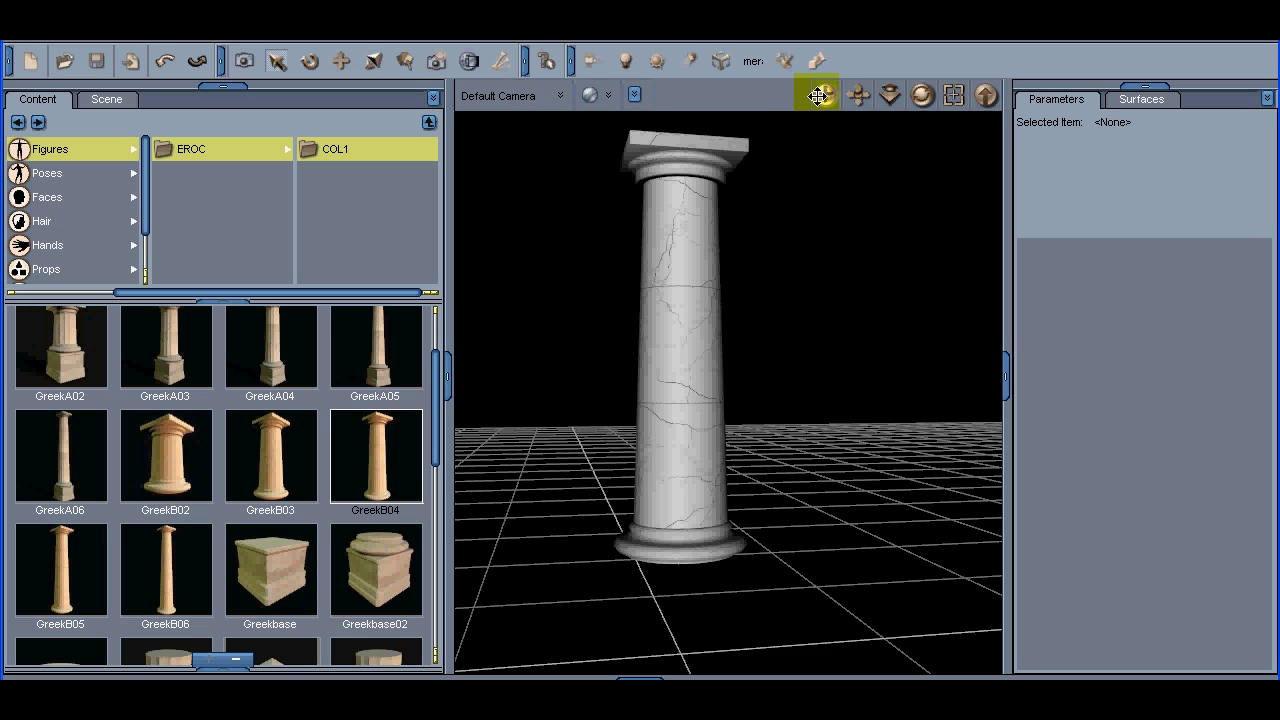
drag(823, 94, 657, 300)
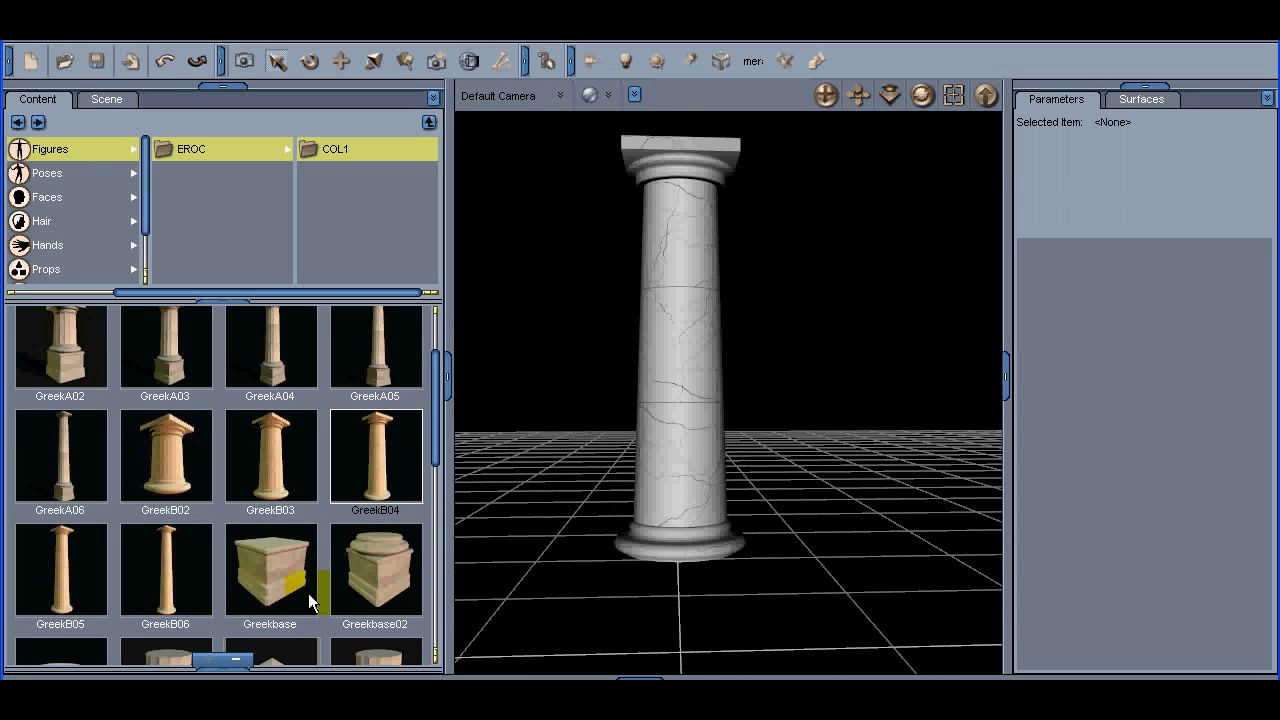
Load the Greekbase figure as a pedestal beneath the GreekB04 column
mouse_move(258, 567)
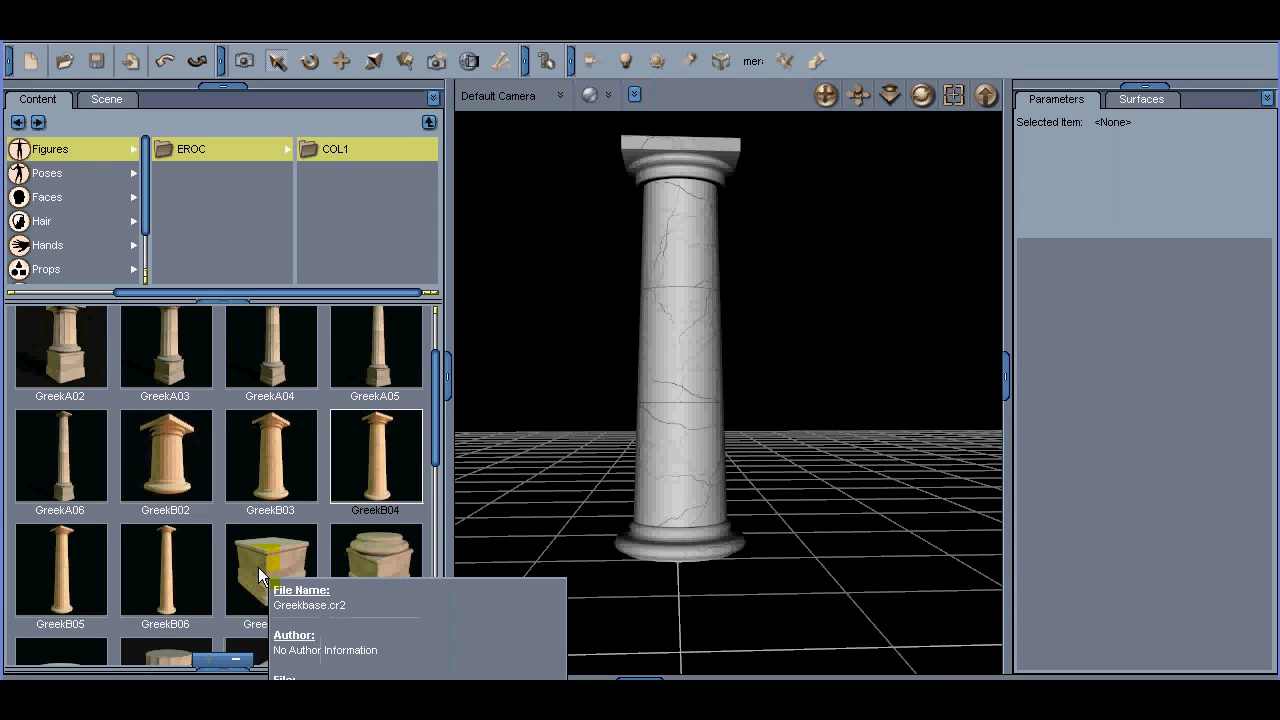
double_click(258, 565)
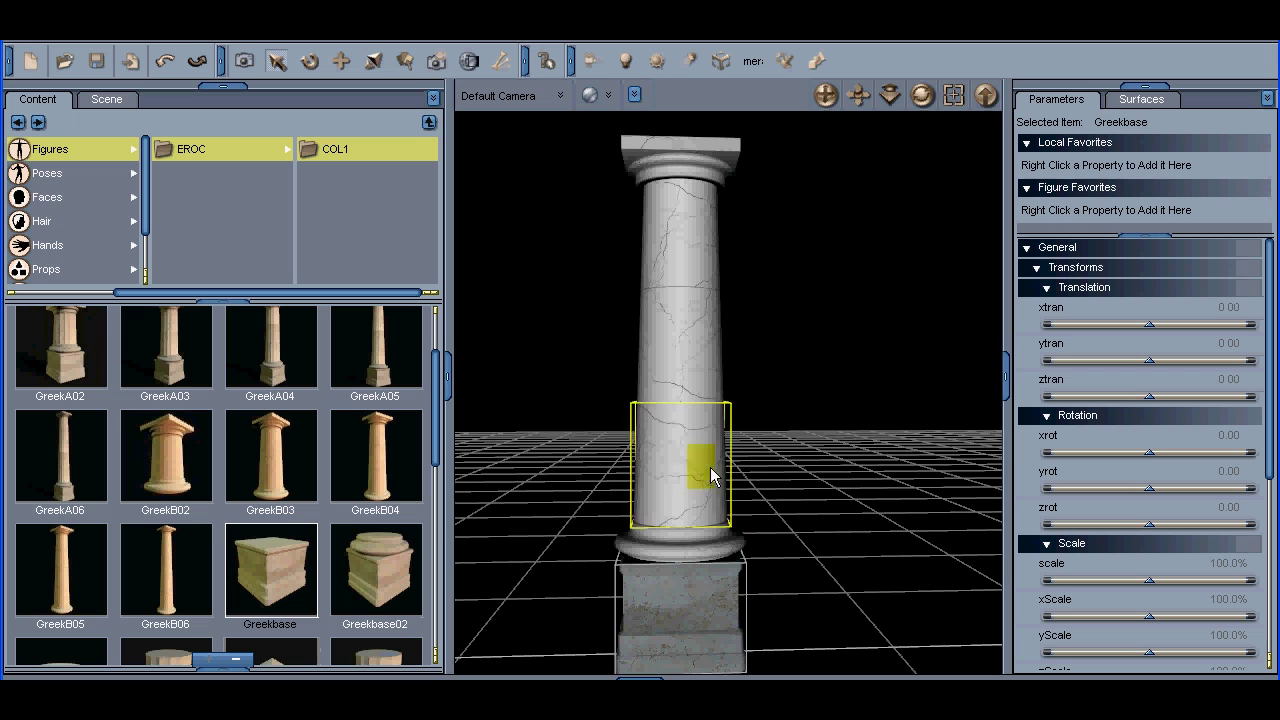
drag(825, 97, 653, 321)
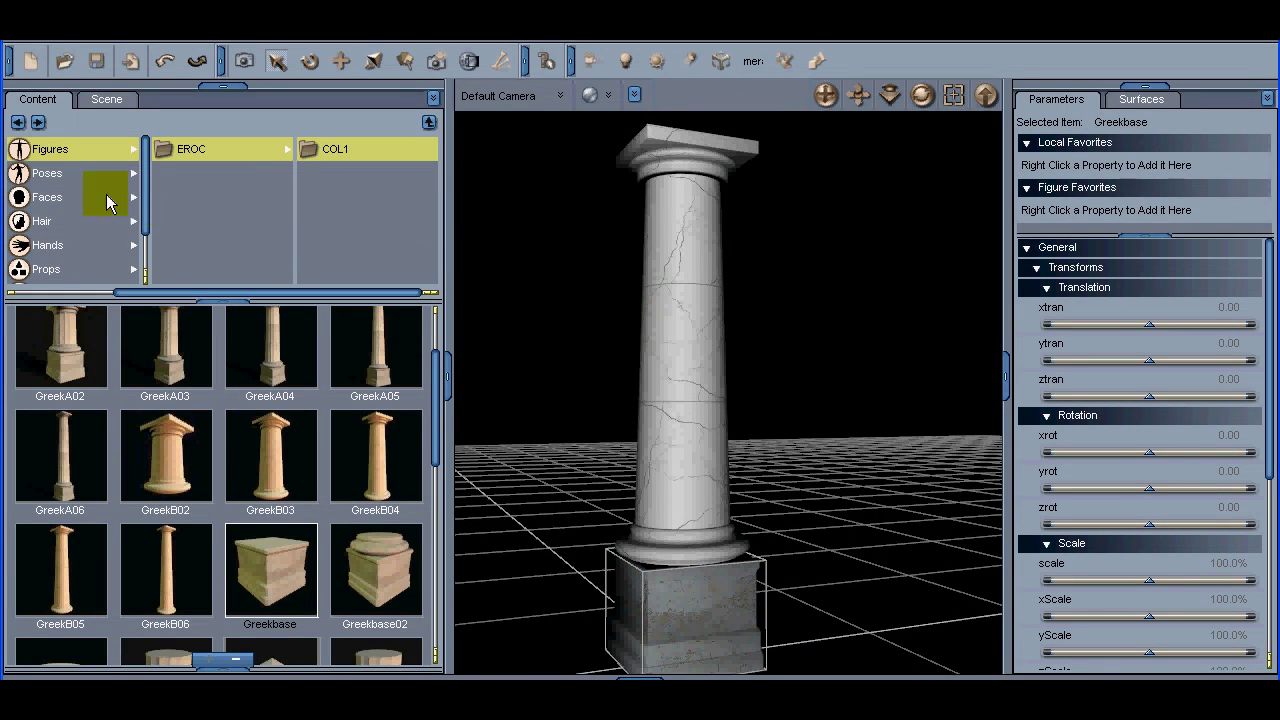
Apply the HDcolumn09 material preset to the GreekB04 column and the HDcolumn18 preset to the Greekbase pedestal
click(62, 172)
click(326, 149)
click(329, 148)
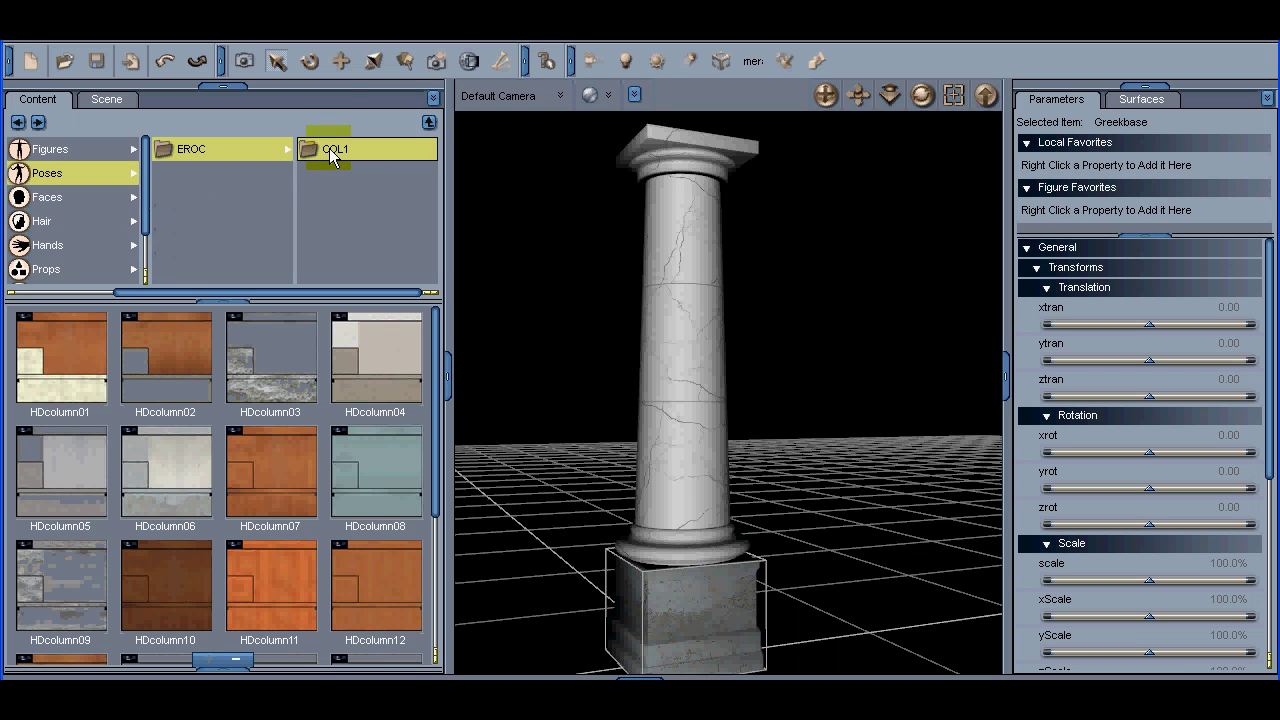
drag(435, 359, 428, 468)
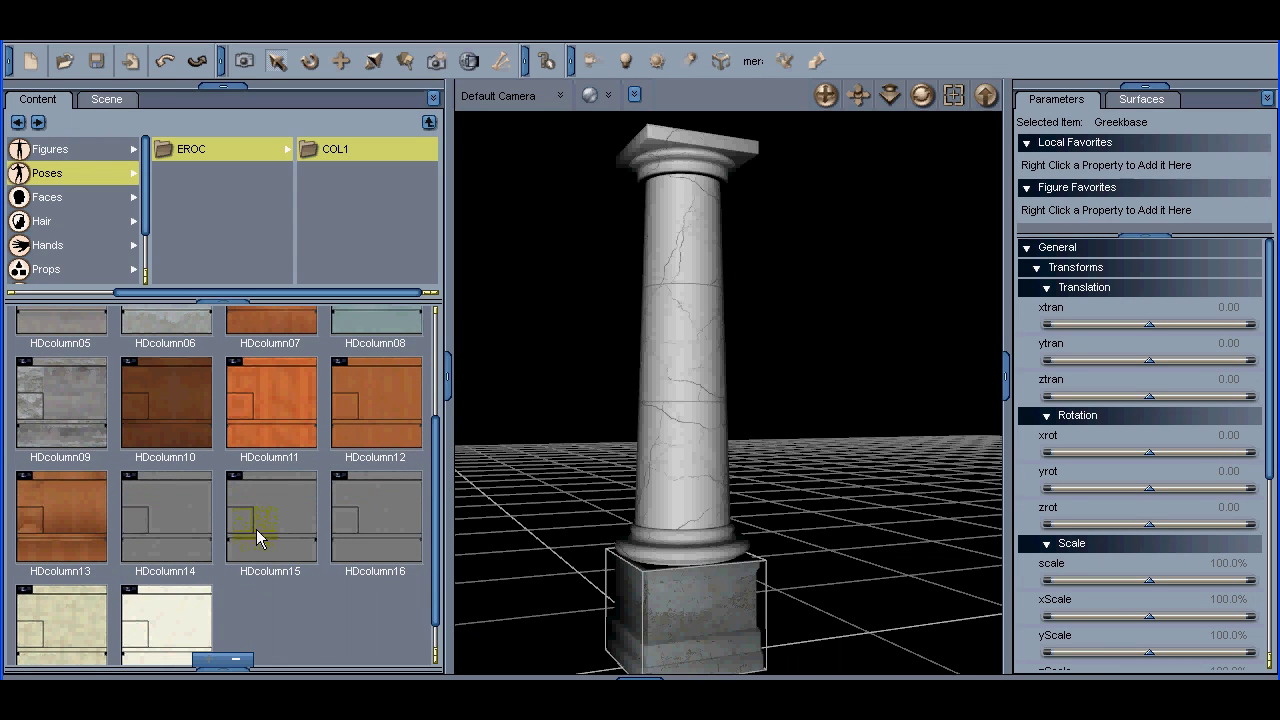
drag(256, 529, 679, 304)
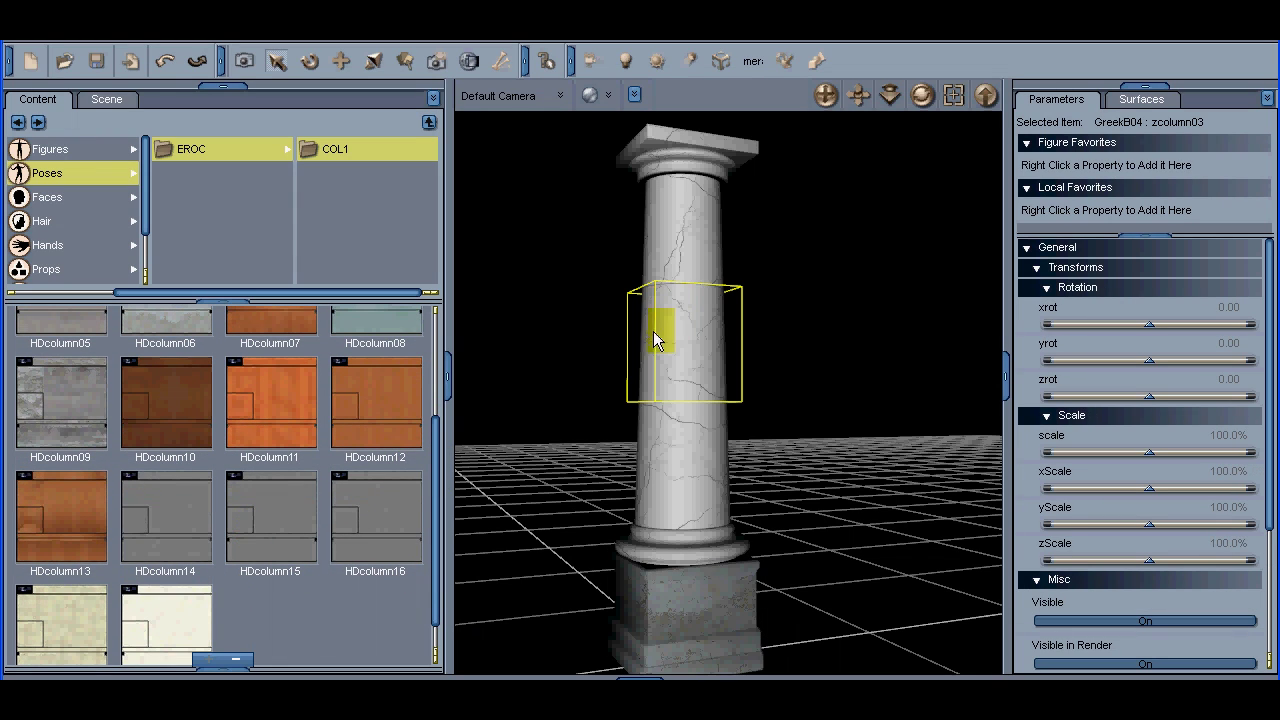
double_click(67, 393)
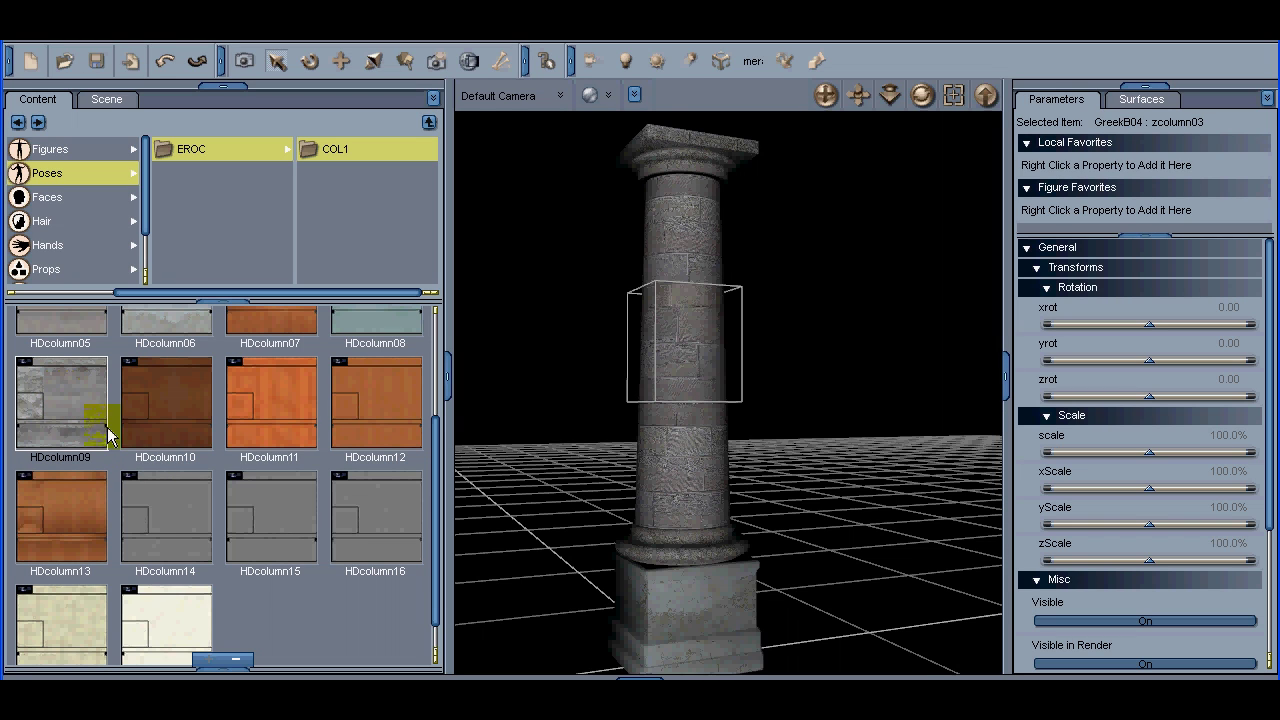
click(684, 601)
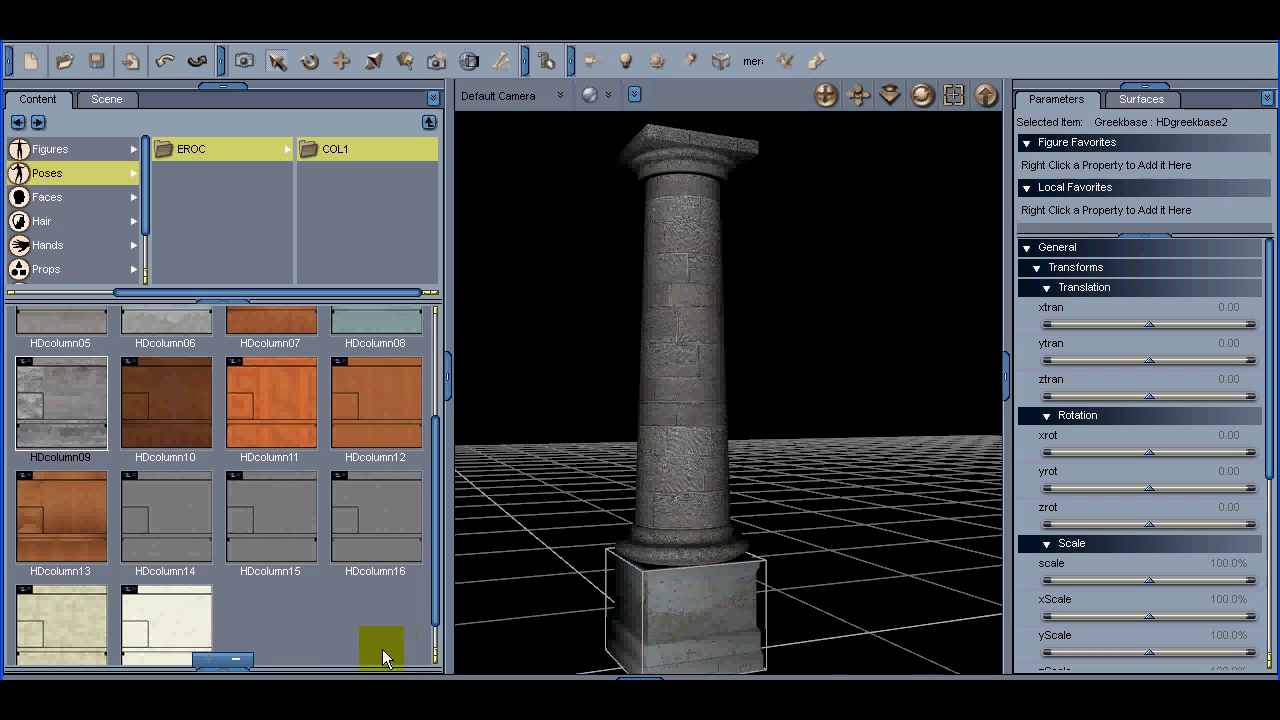
double_click(166, 602)
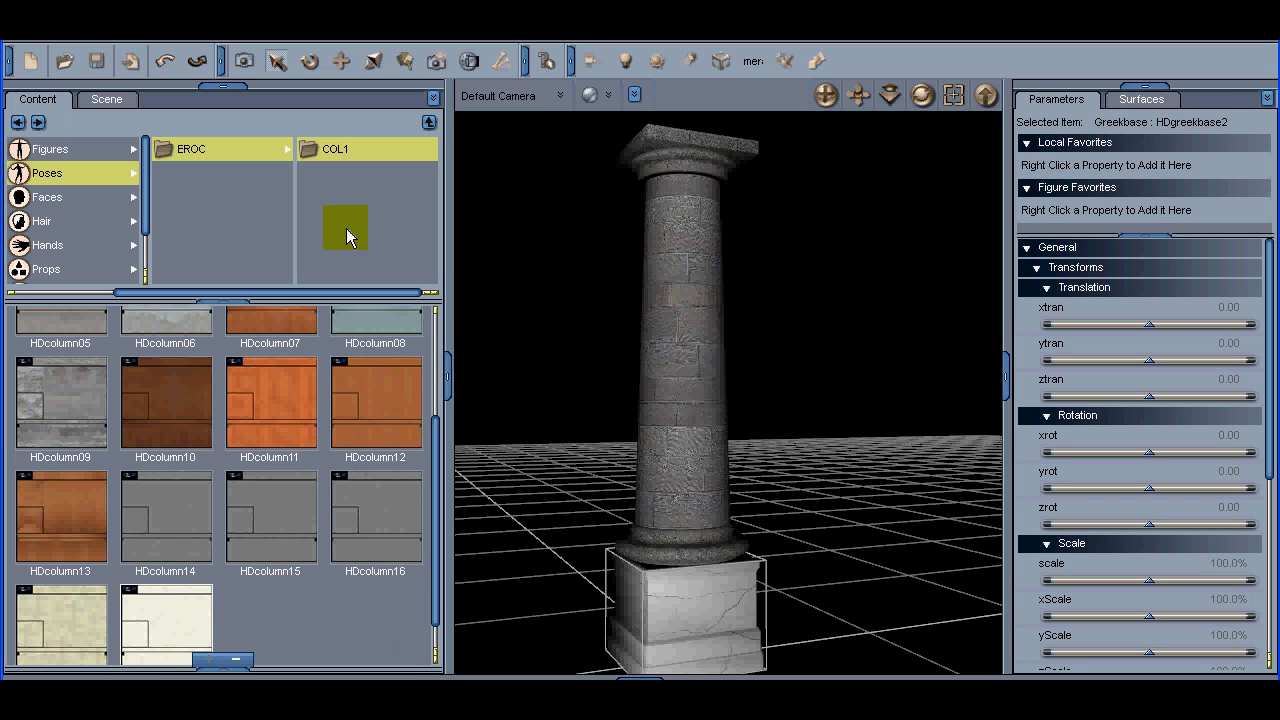
Delete the GreekB04 column and the Greekbase pedestal, and open the EROC COL1 figures folder
click(694, 345)
key(Delete)
click(666, 638)
key(Delete)
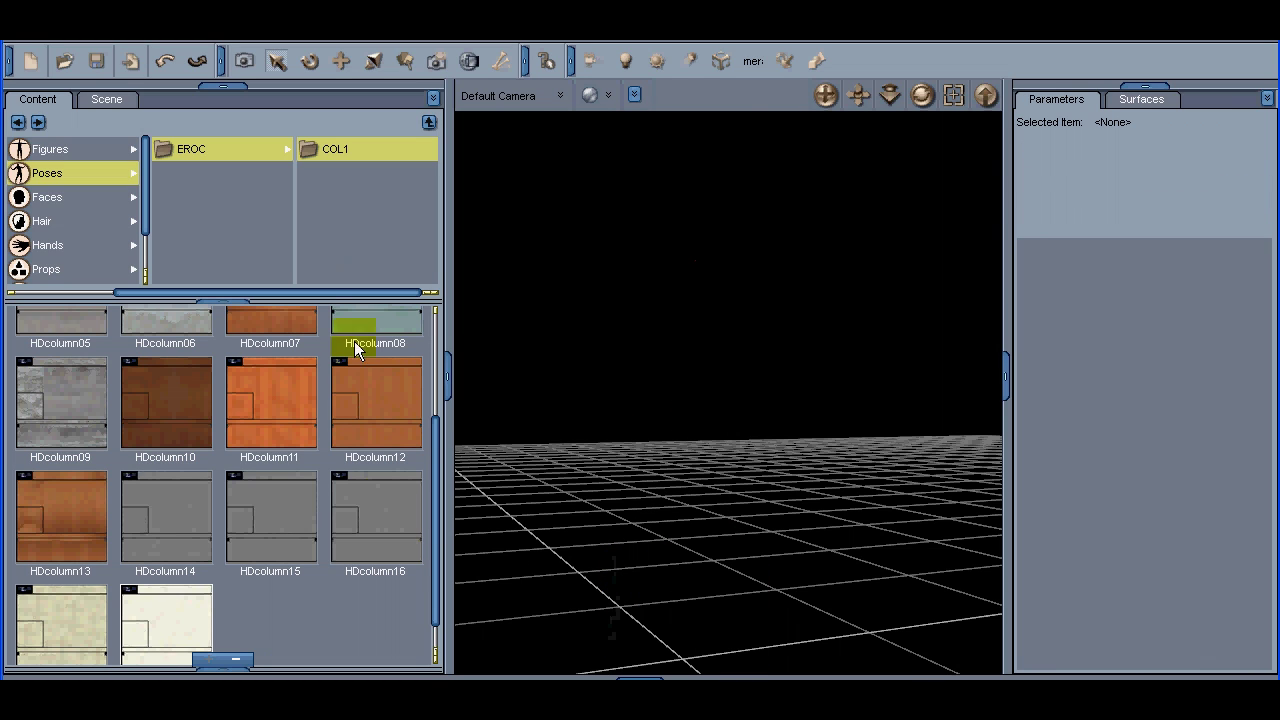
click(69, 148)
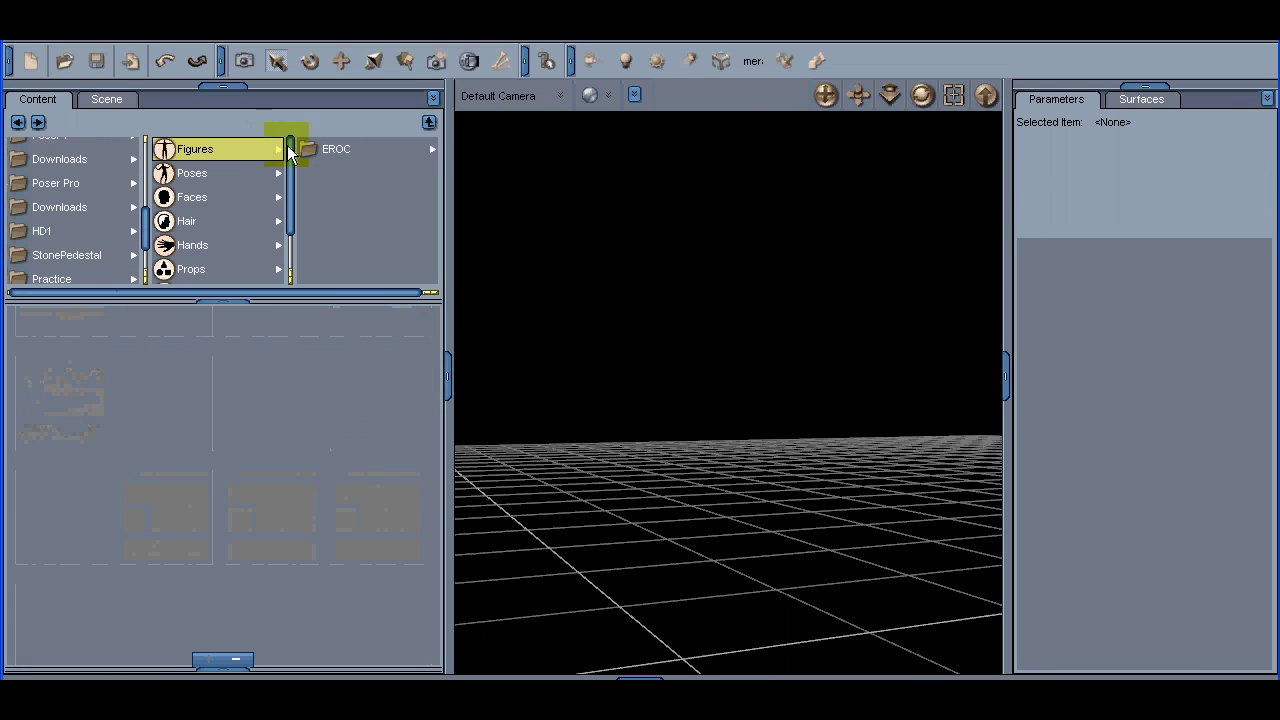
click(335, 148)
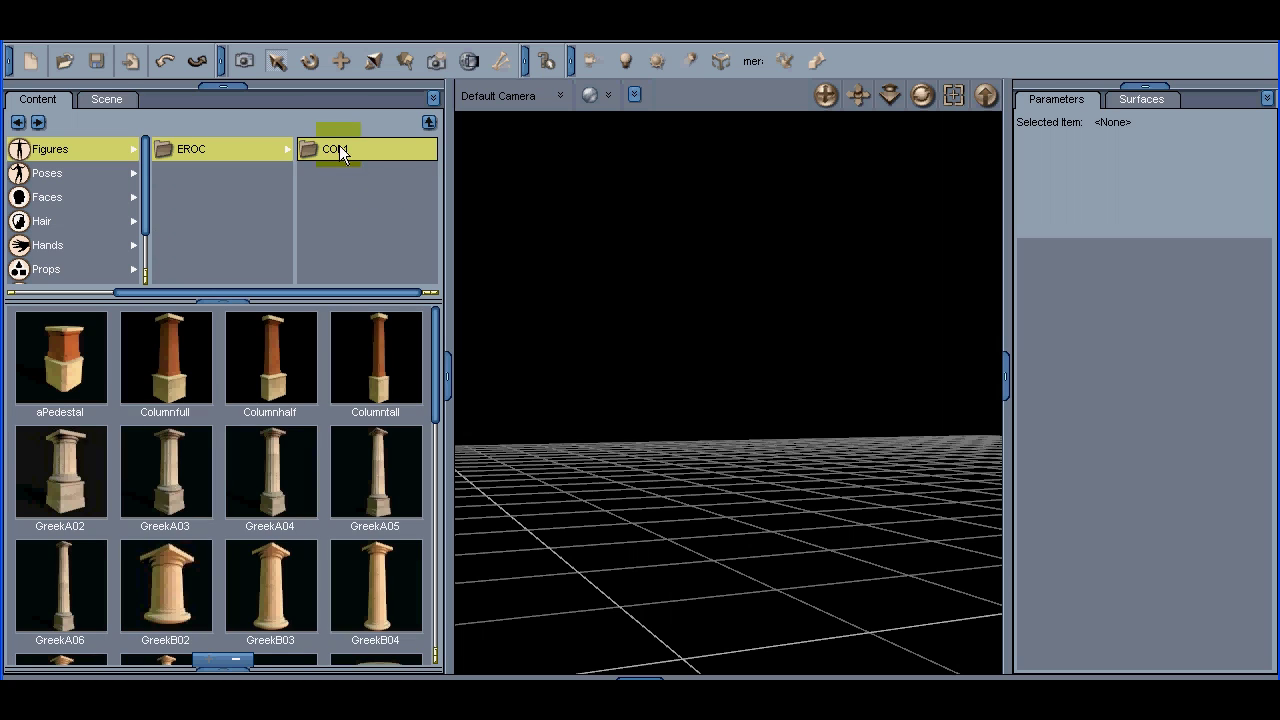
Load the Greekbase02 figure into the empty scene and stack the GreekcolB02 column section on it
drag(439, 383, 432, 488)
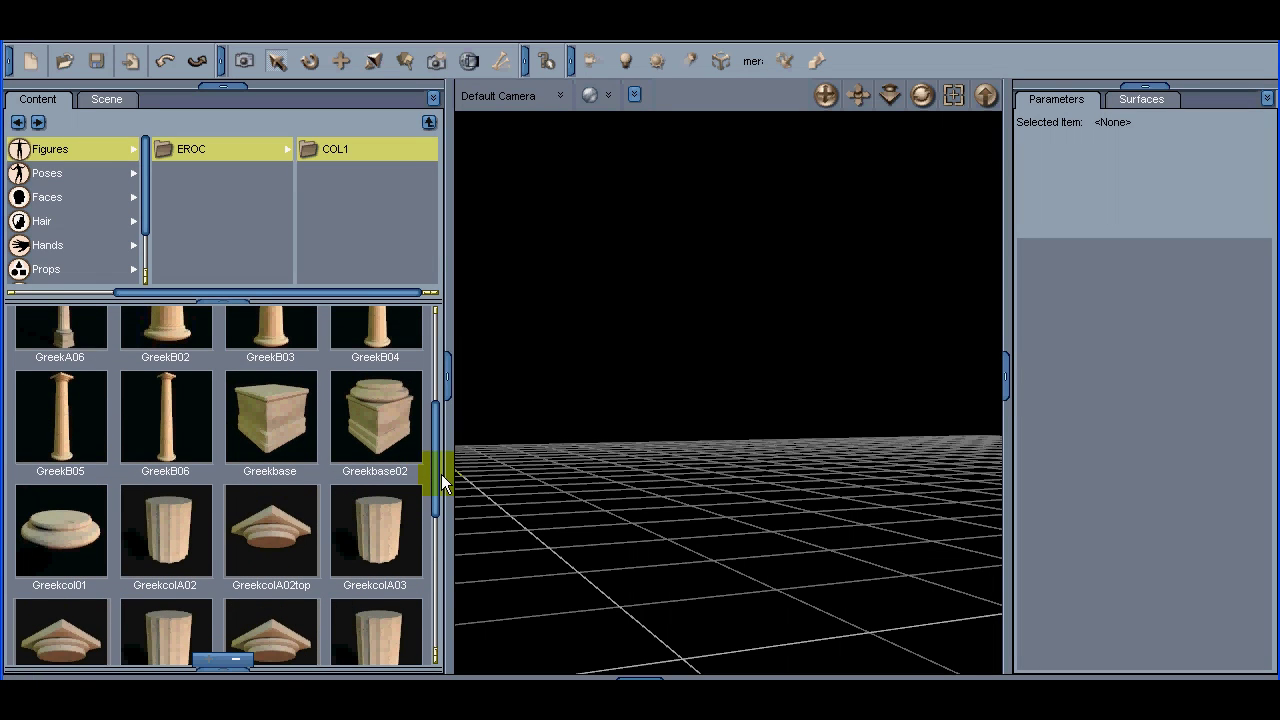
double_click(369, 411)
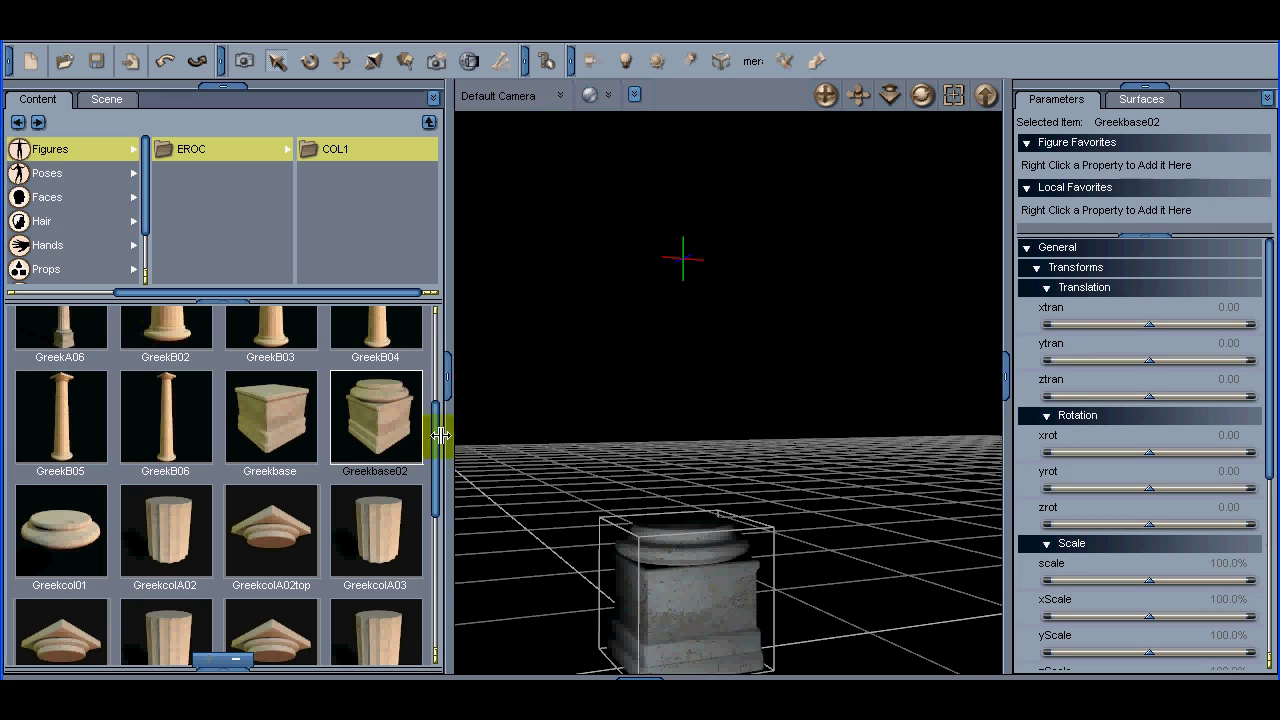
drag(437, 423, 412, 478)
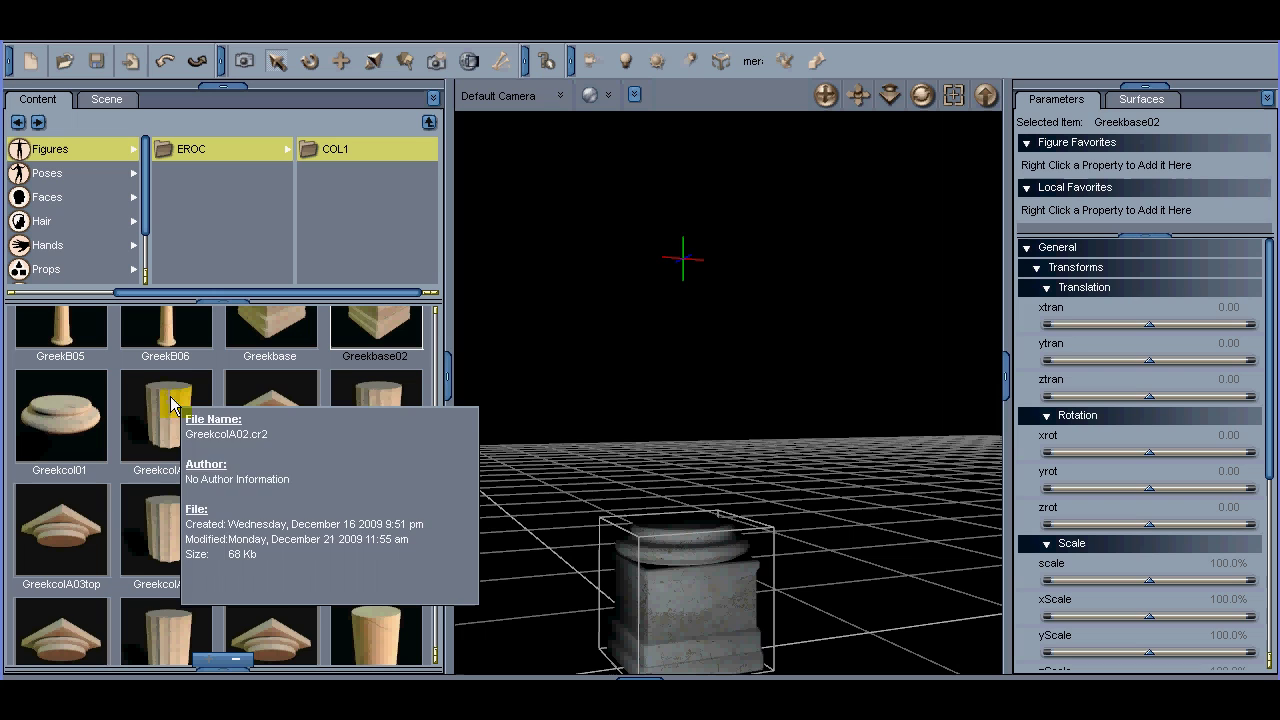
drag(436, 462, 421, 534)
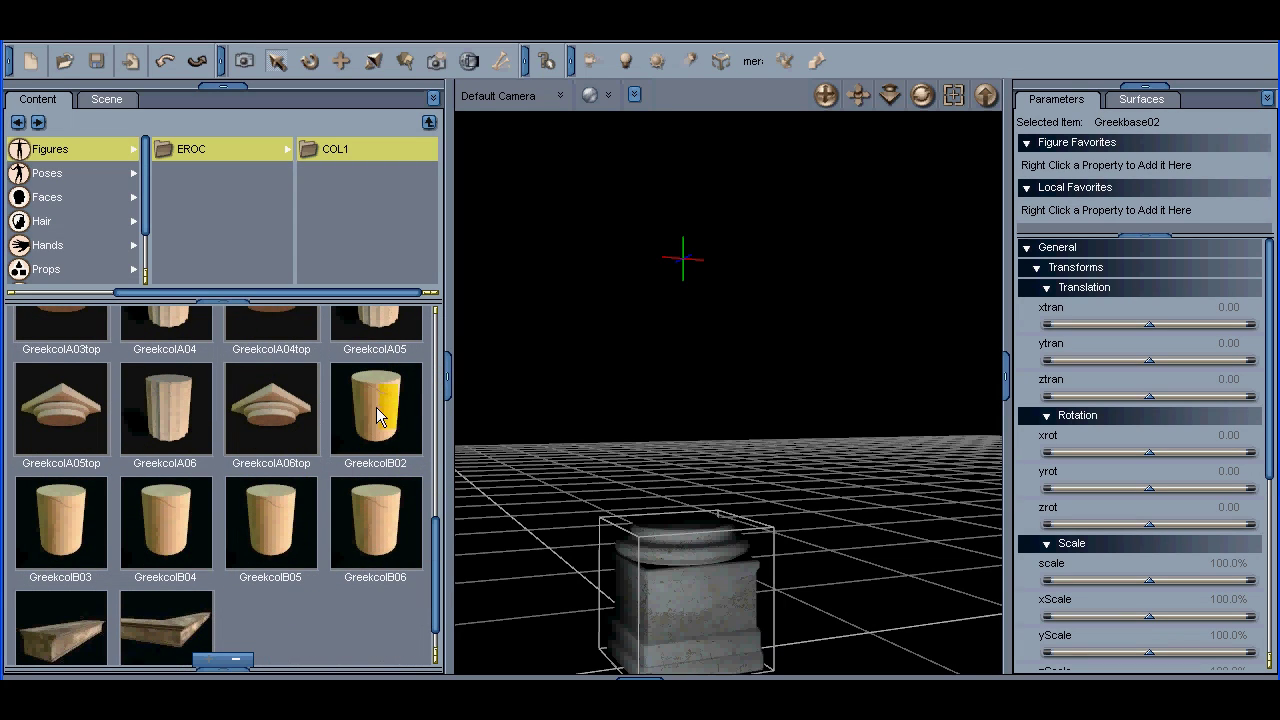
mouse_move(376, 403)
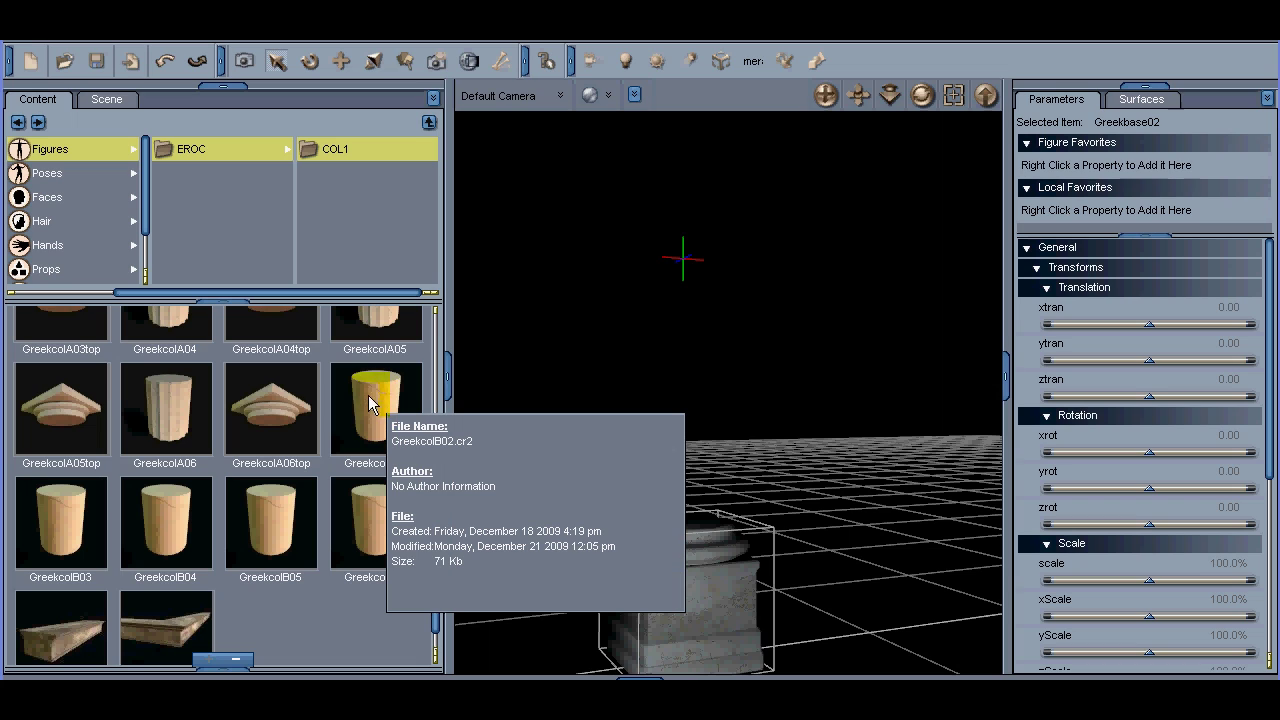
double_click(366, 392)
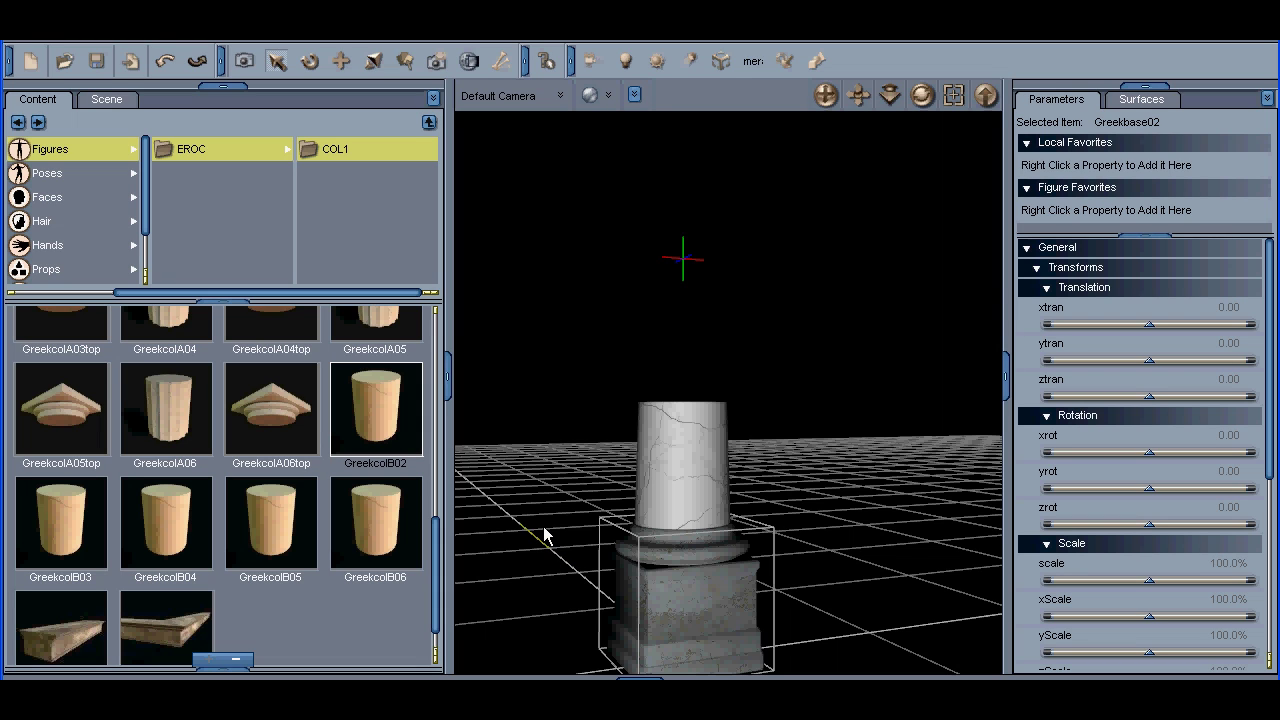
Load the GreekcolA02top capital onto the GreekcolB02 section and delete it again
drag(436, 544, 442, 468)
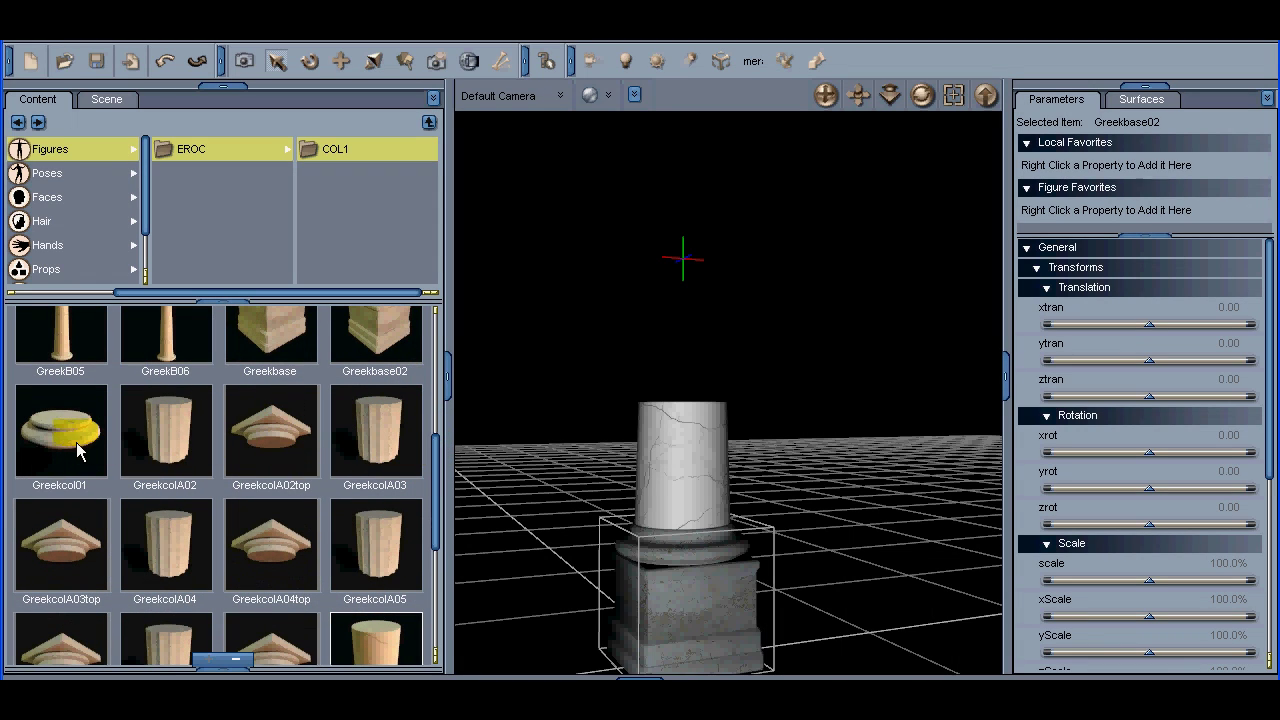
scroll(432, 495, down, 1)
scroll(415, 543, down, 3)
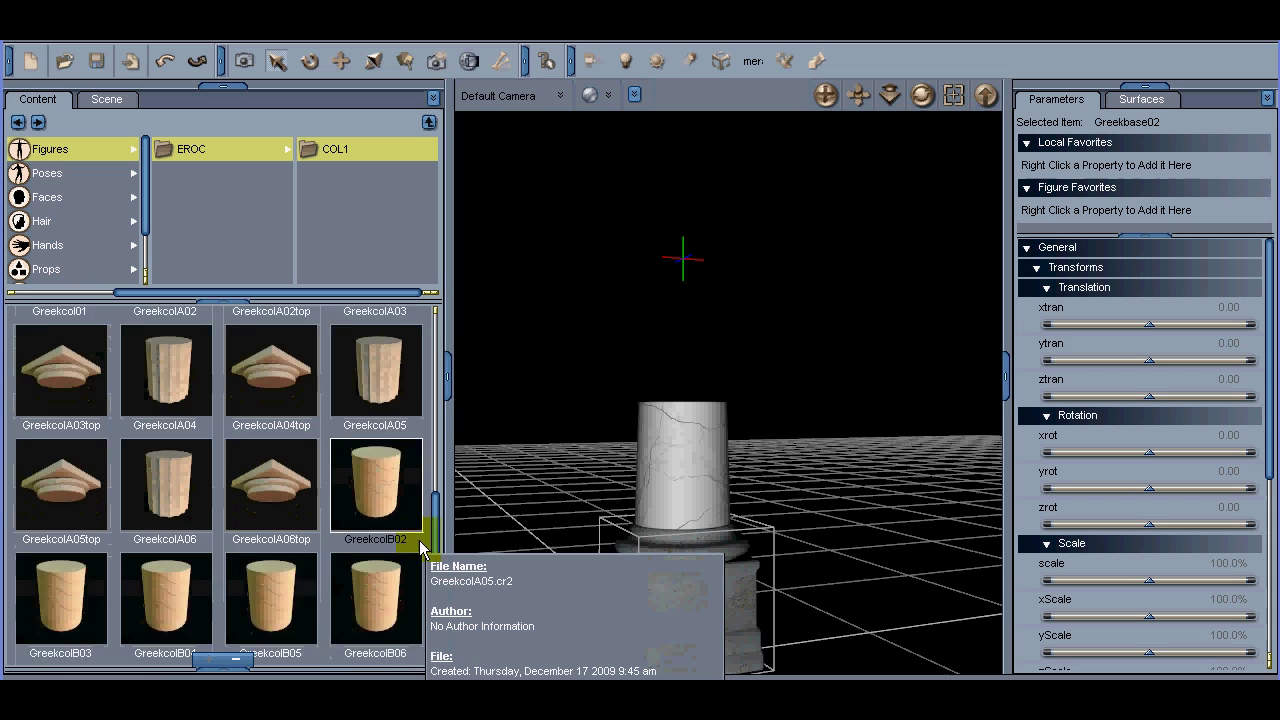
scroll(434, 484, up, 4)
double_click(263, 430)
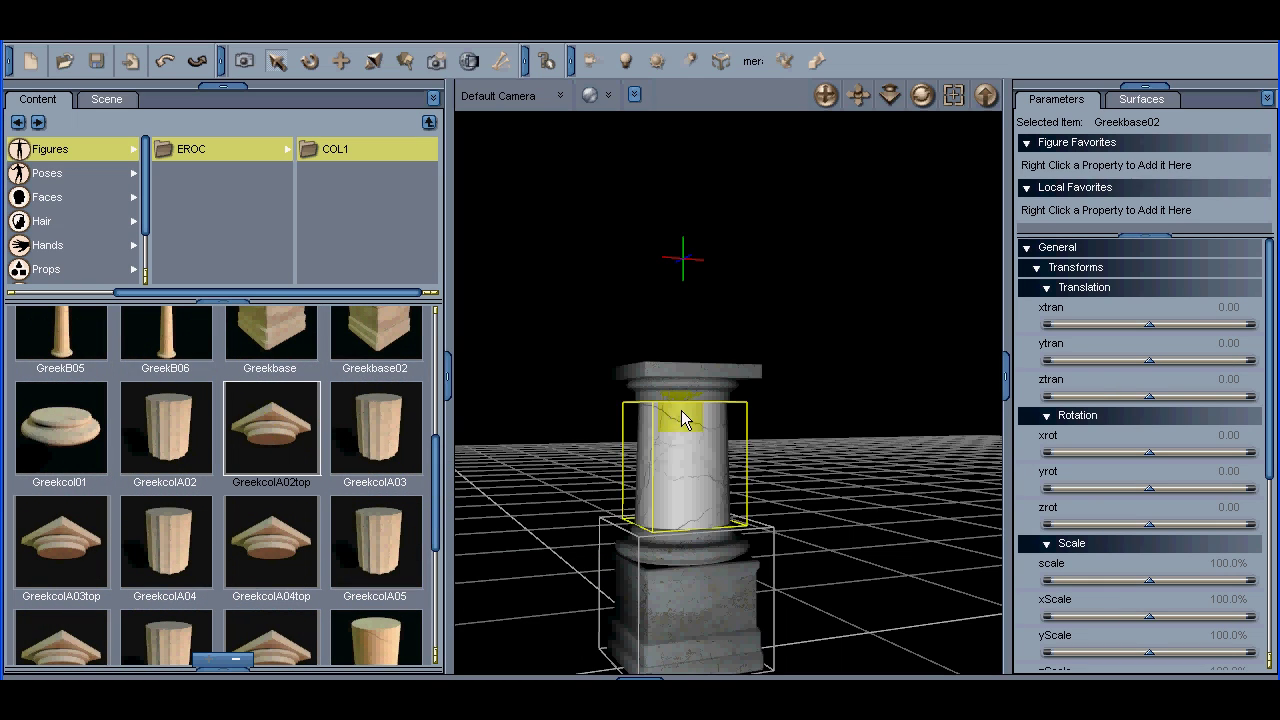
click(678, 384)
key(Delete)
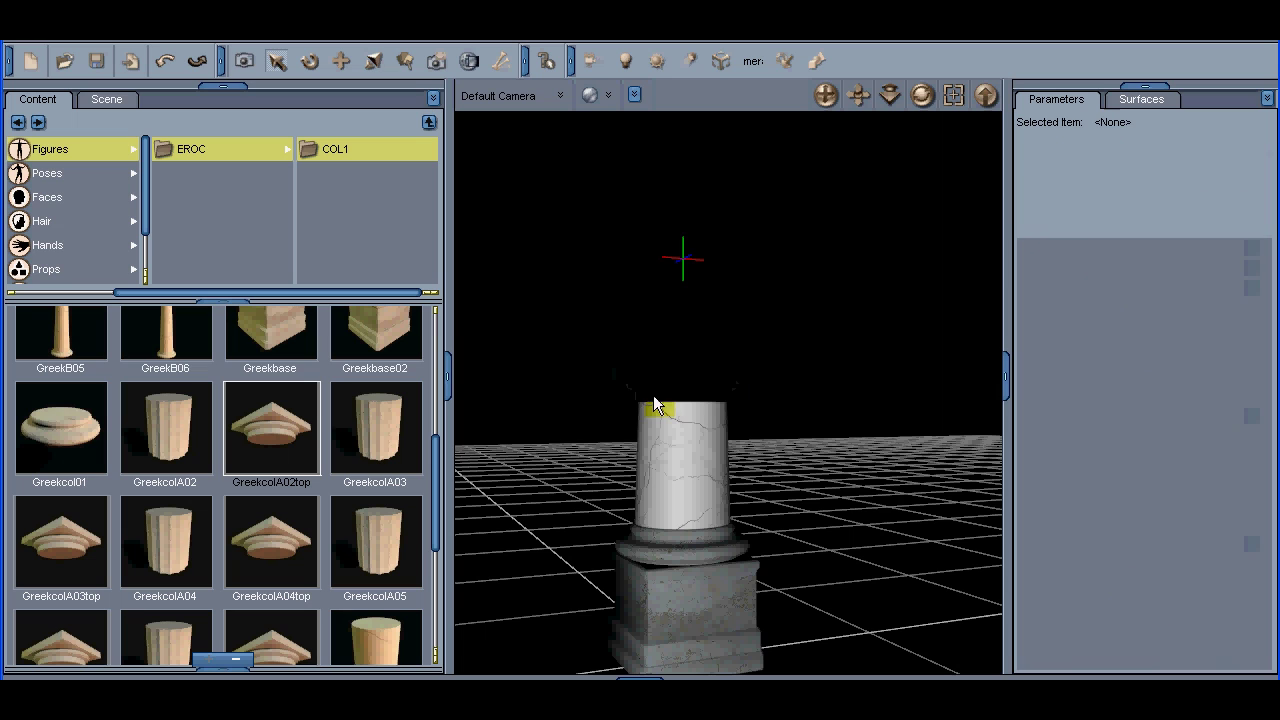
Stack the GreekcolB03, GreekcolB04 and GreekcolB05 sections above GreekcolB02 and load the GreekcolA05top capital for the column
drag(436, 478, 440, 561)
double_click(51, 531)
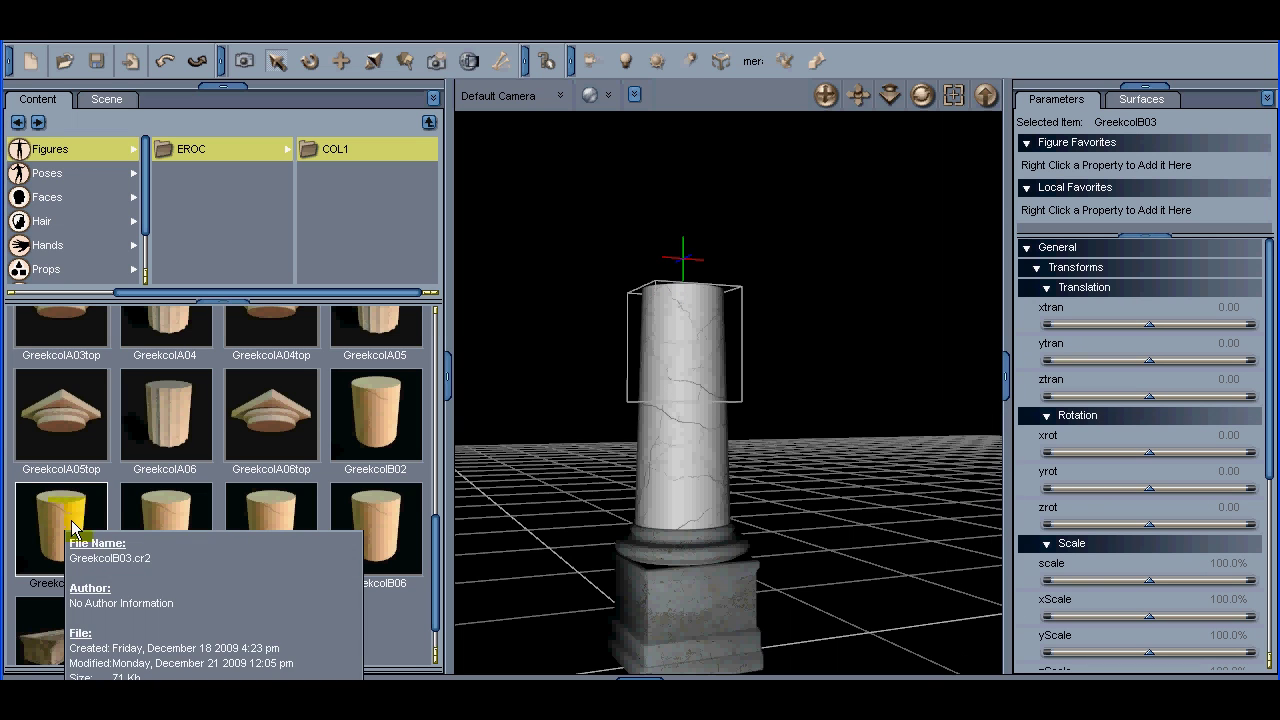
double_click(165, 501)
double_click(268, 508)
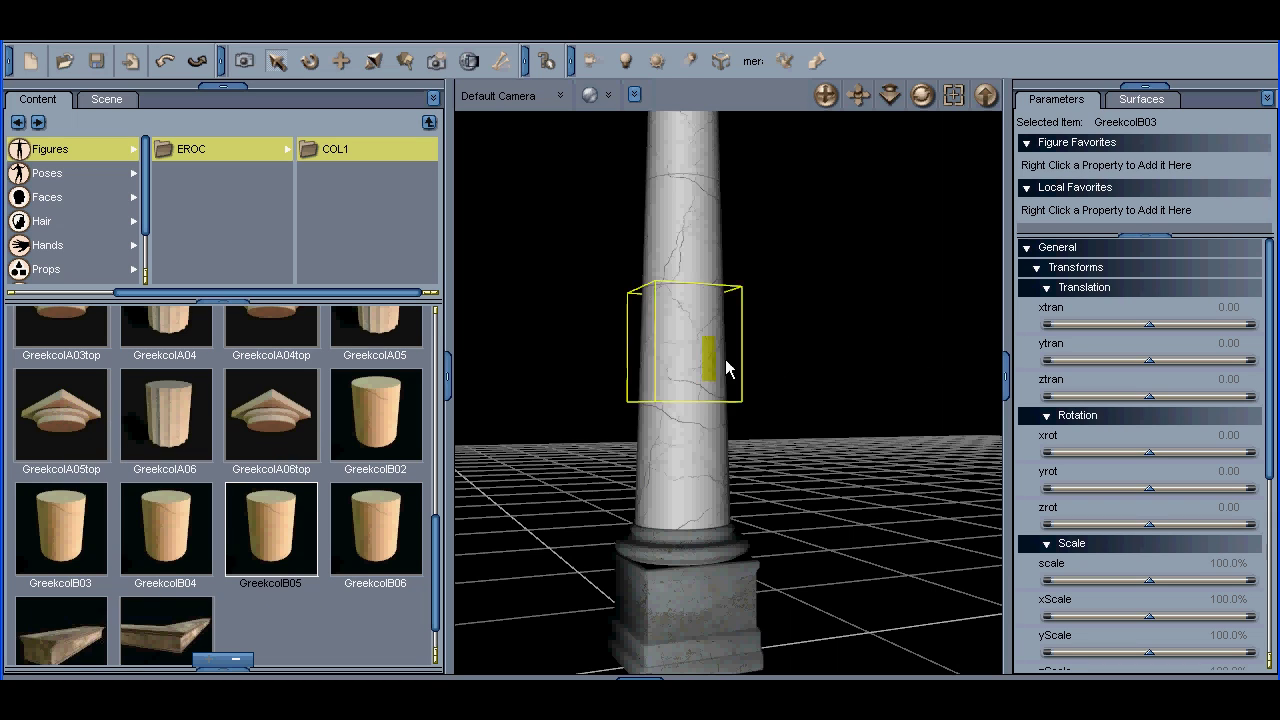
mouse_move(846, 96)
mouse_down()
mouse_move(858, 123)
mouse_move(859, 100)
mouse_up()
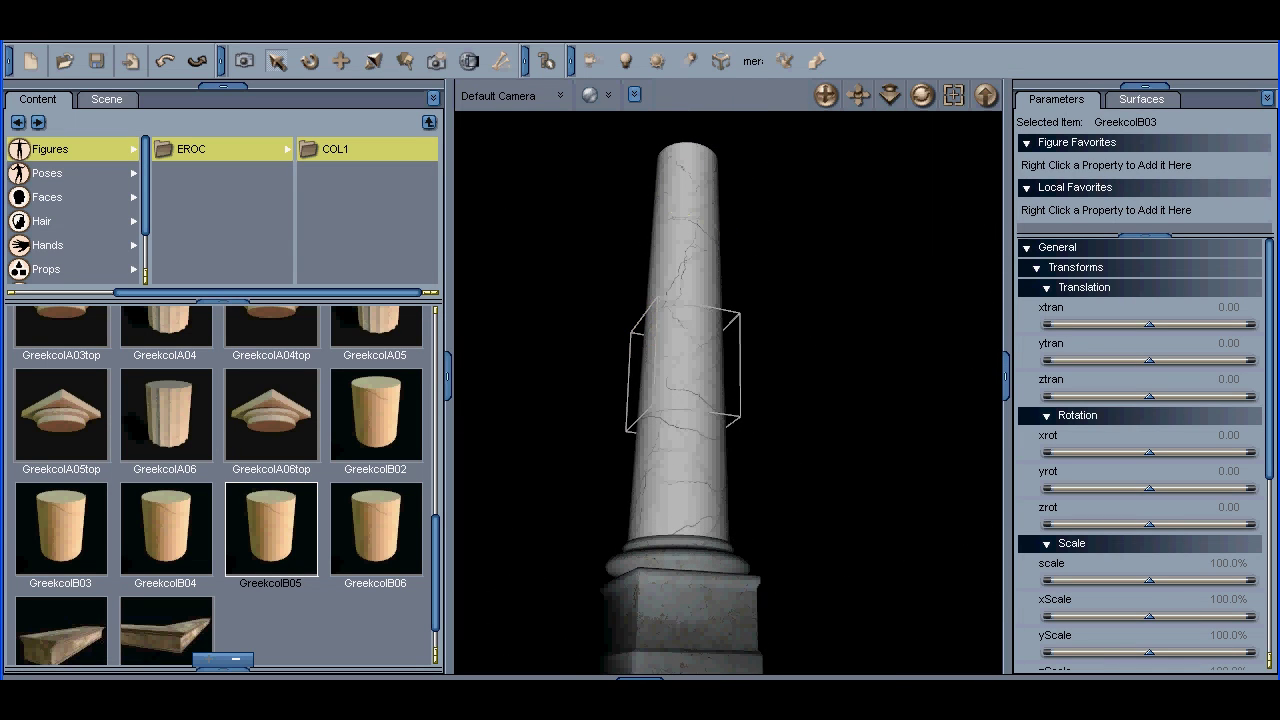
double_click(65, 422)
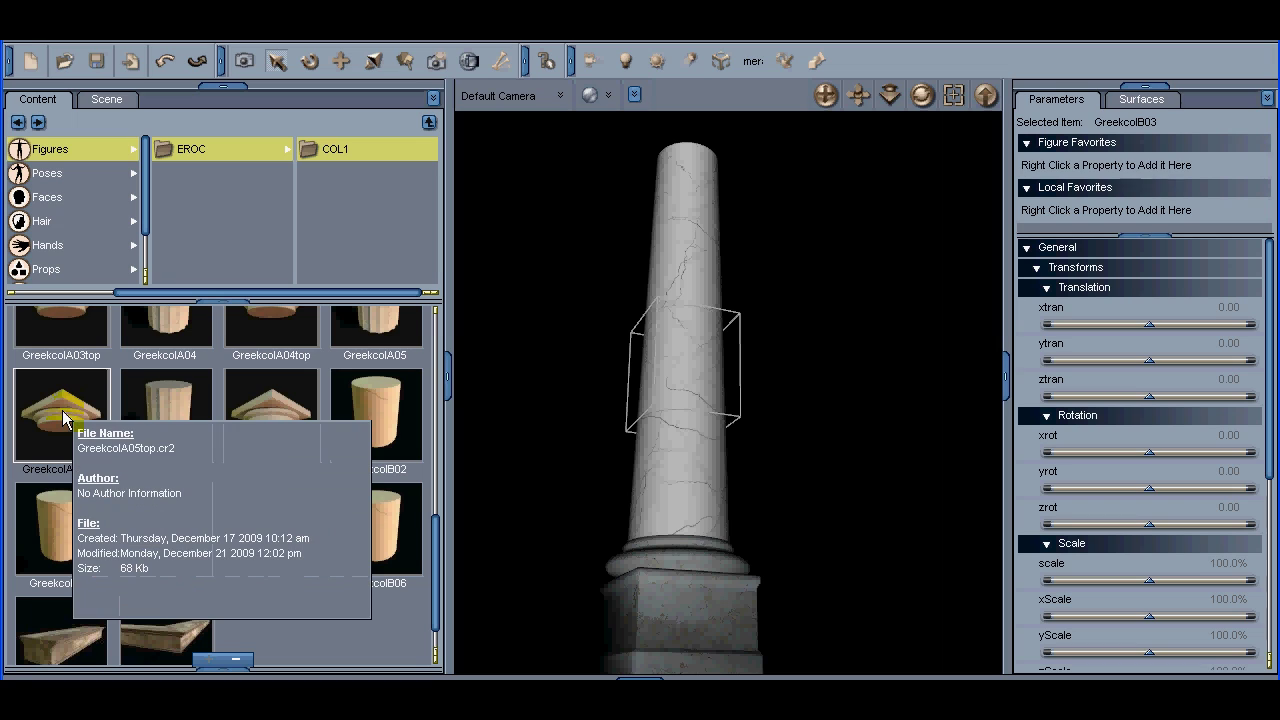